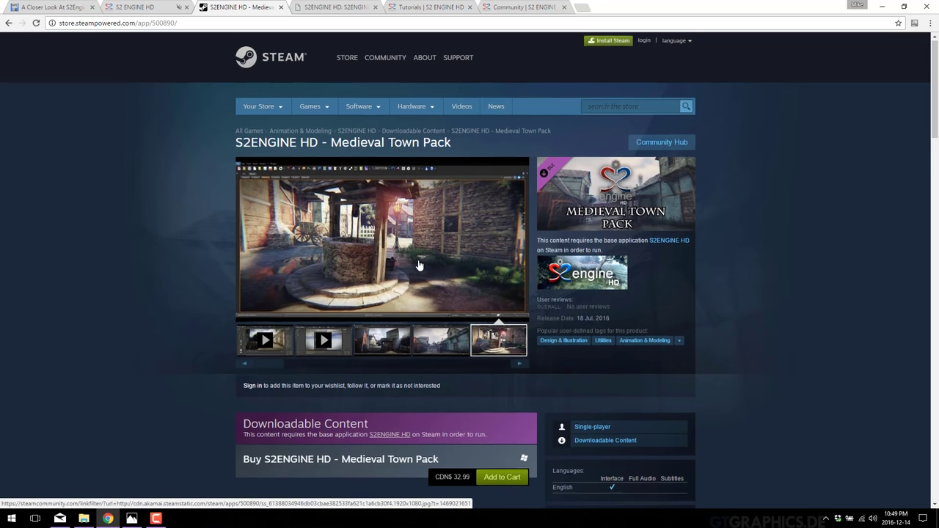
- Review the list of included models on the S2ENGINE HD Medieval Town Pack store page
scroll(418, 265, down, 5)
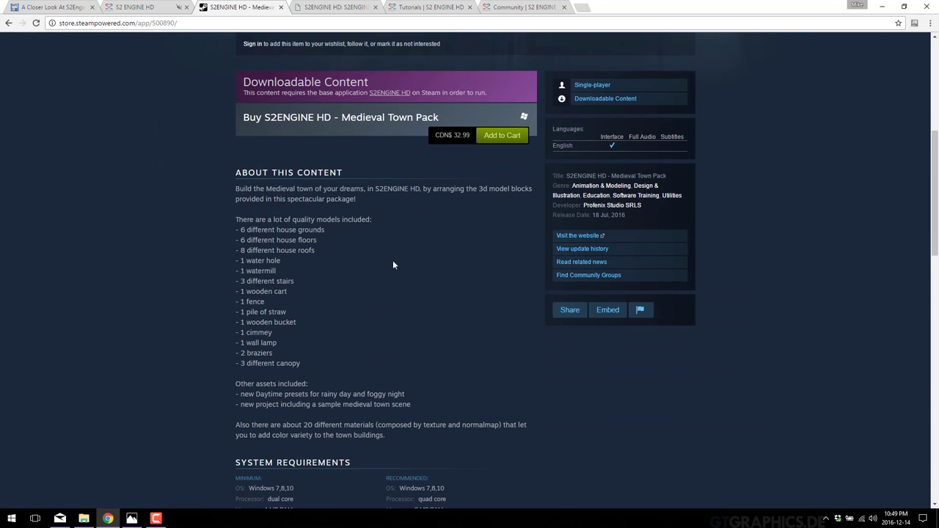
drag(300, 363, 241, 229)
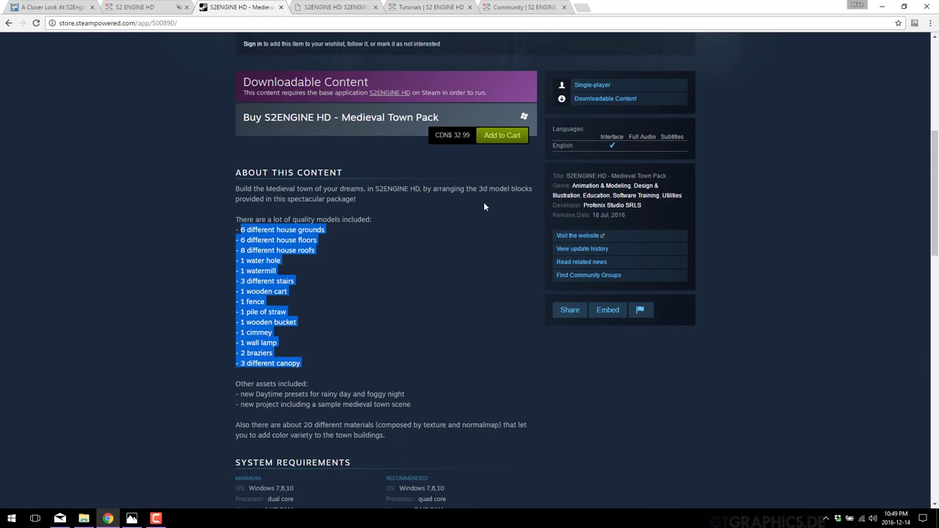
scroll(443, 234, up, 3)
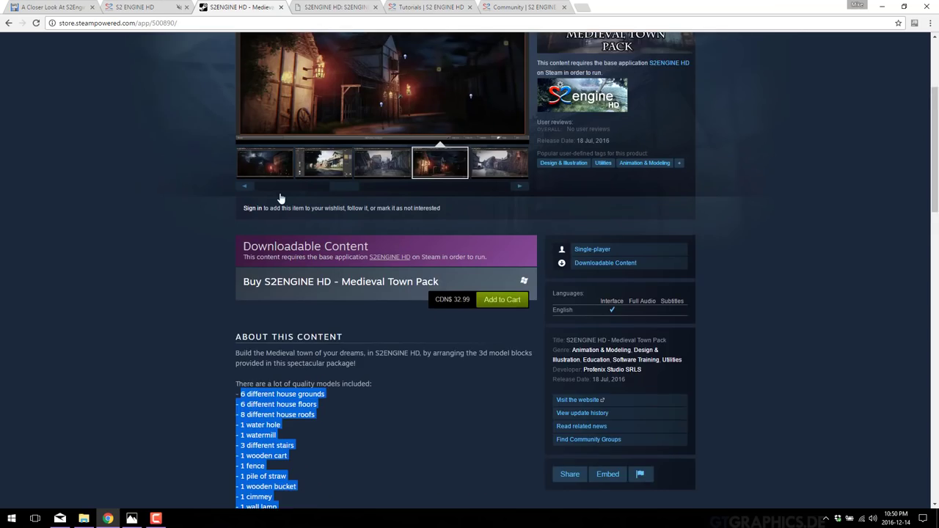
scroll(443, 234, up, 1)
scroll(442, 234, up, 1)
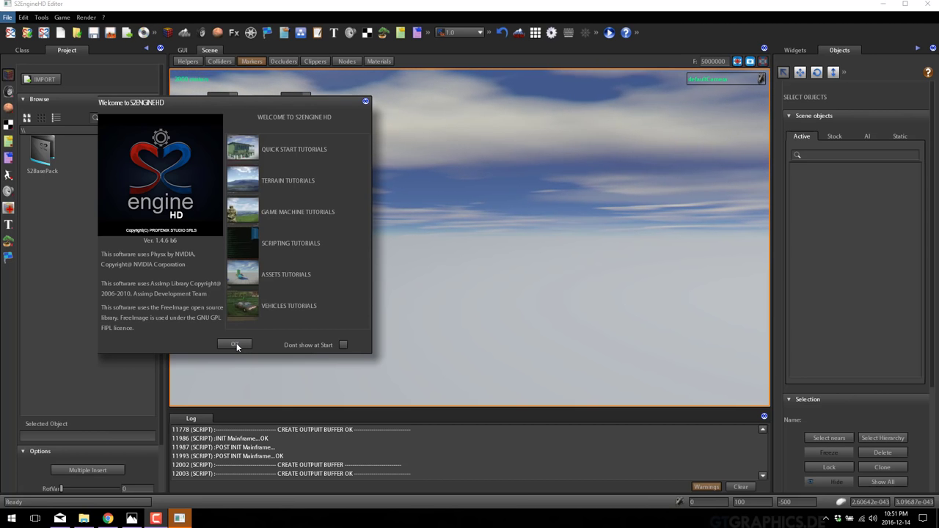
- Switch to the S2EngineHD Editor, dismiss the welcome window, and open SampleProject.s2p with its existing MyTerrain_FPS scene
click(235, 344)
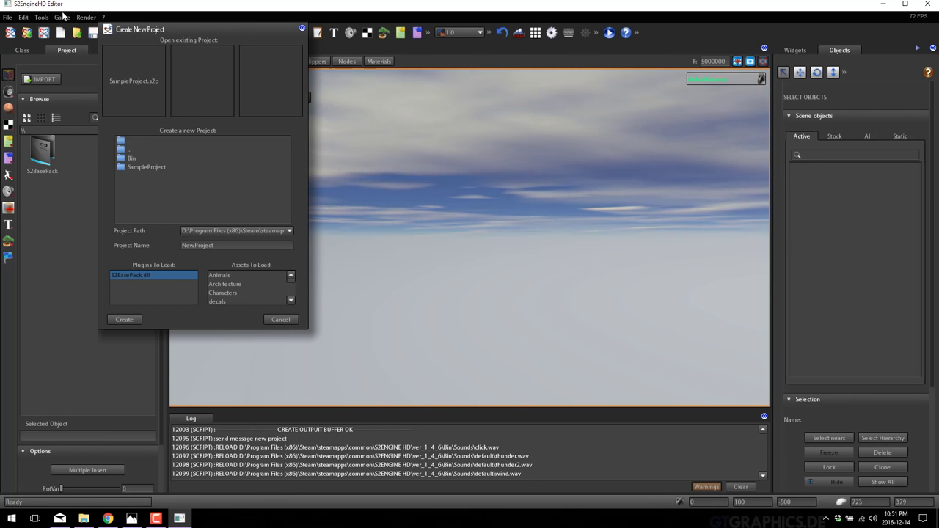
click(134, 81)
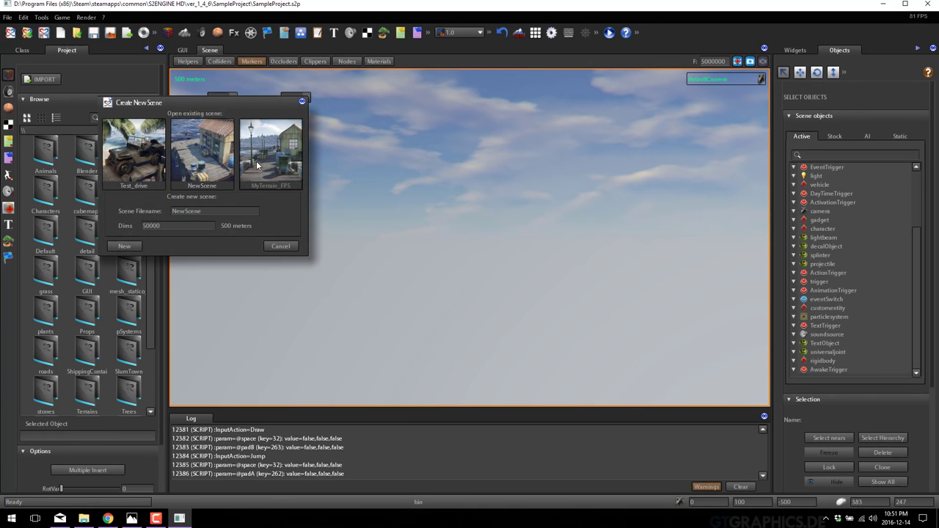
key(Escape)
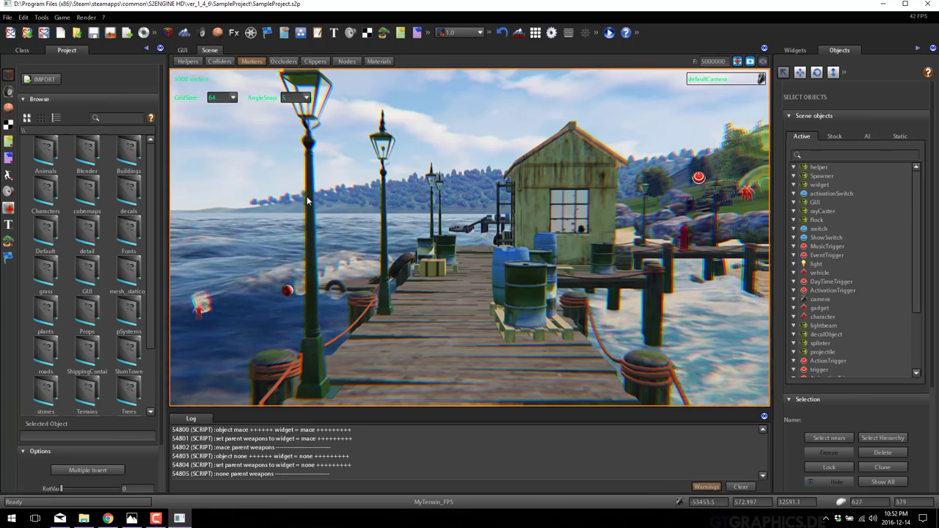
- Inspect the scene's wooded area by selecting its grass010 and light01 markers
right_drag(473, 250, 212, 198)
key(w)
key(s)
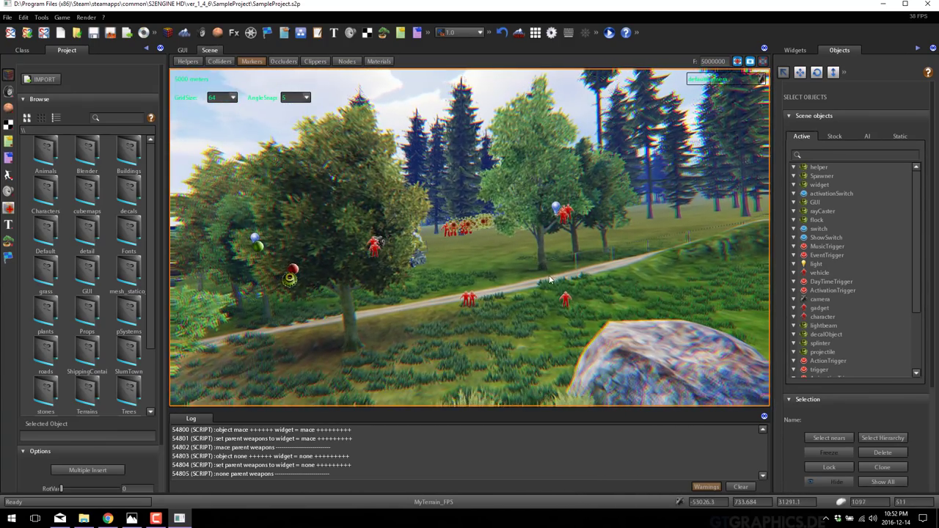
click(564, 293)
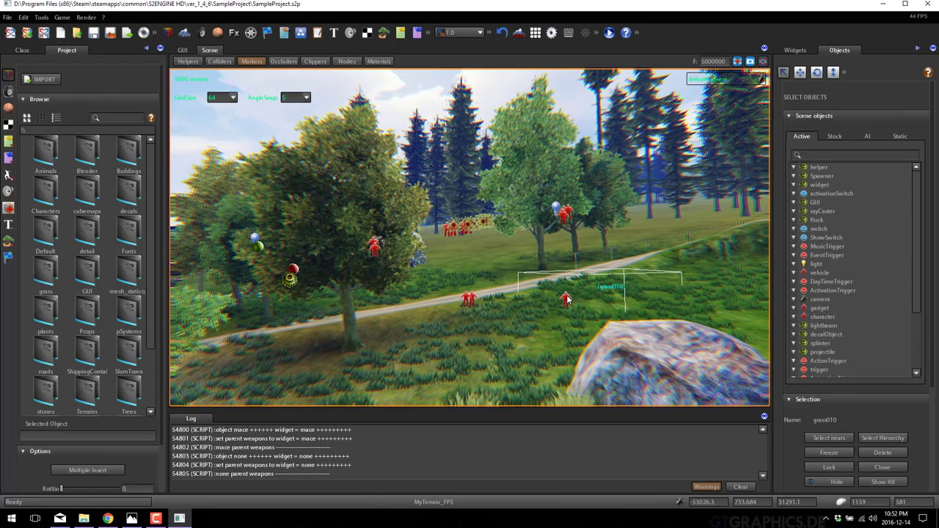
click(471, 303)
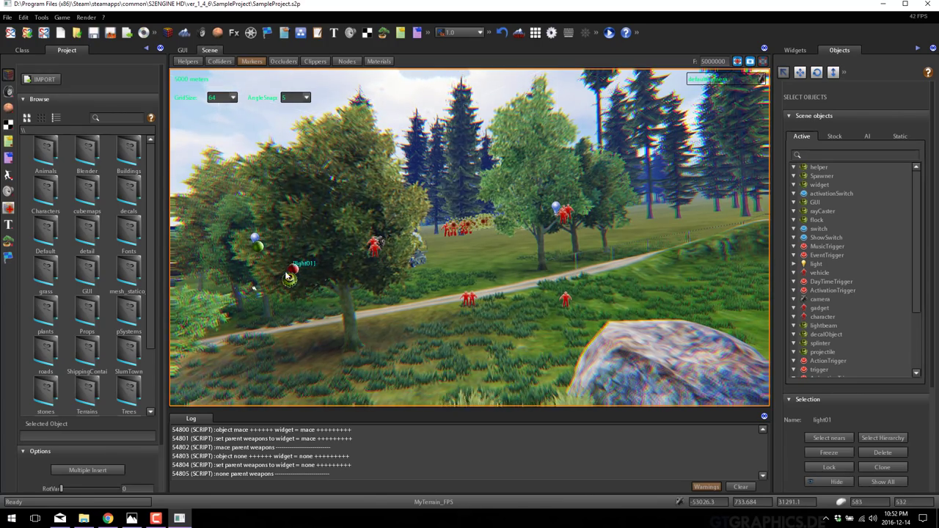
click(556, 170)
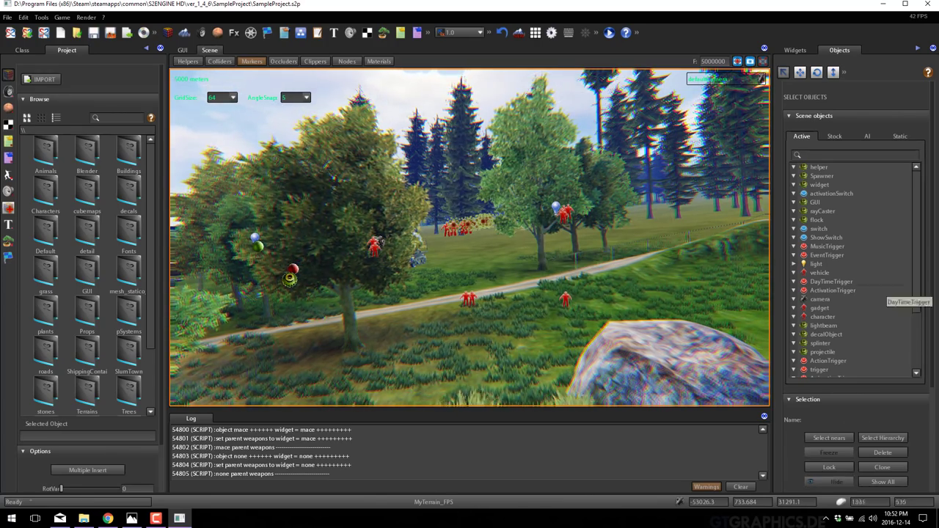
click(767, 174)
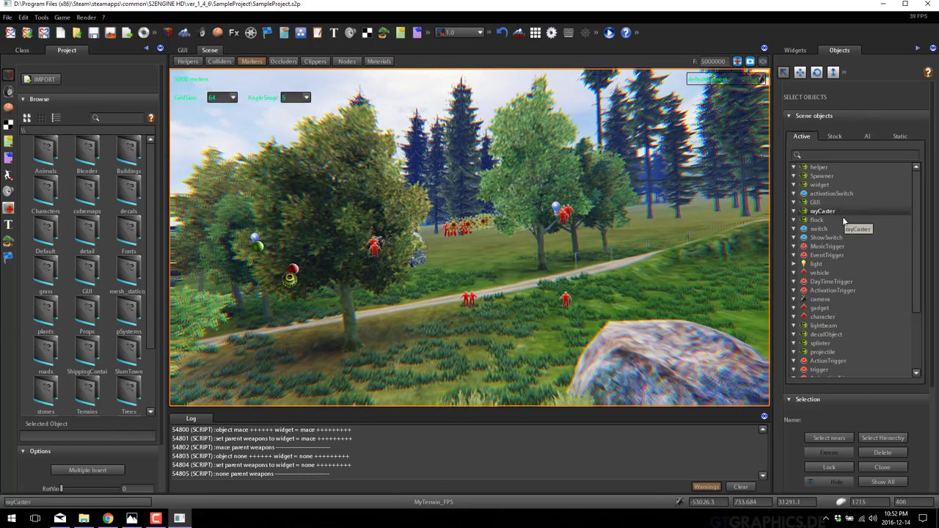
- Expand the camera, gadget and character groups of the active scene objects, and focus the view on character01
scroll(859, 242, down, 3)
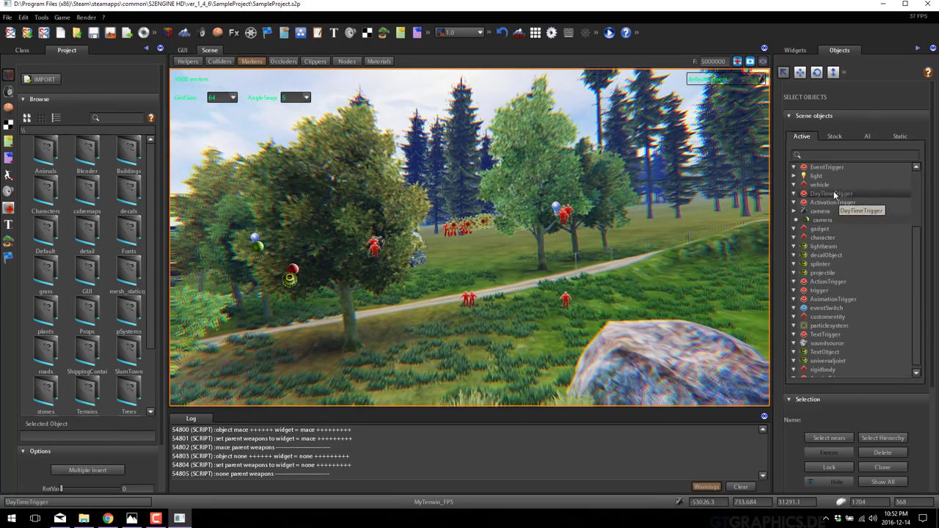
double_click(836, 210)
double_click(836, 228)
double_click(826, 247)
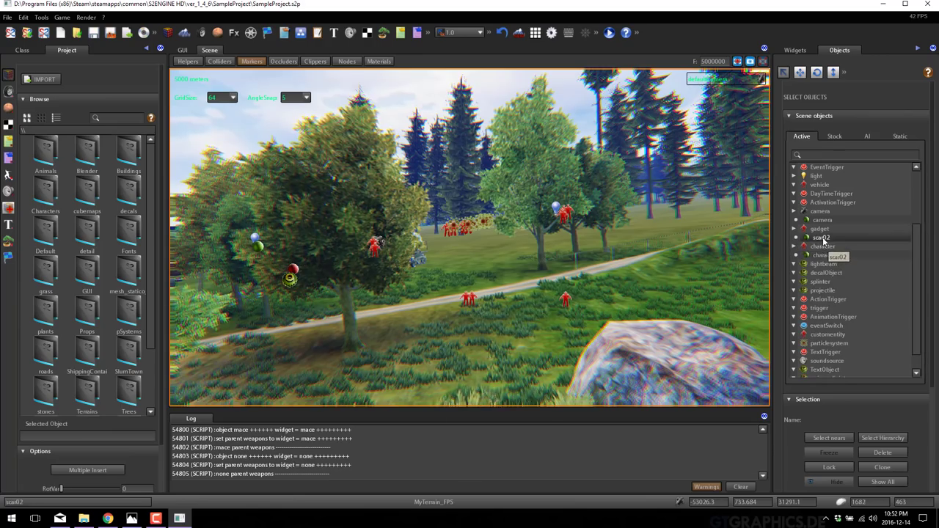
click(823, 256)
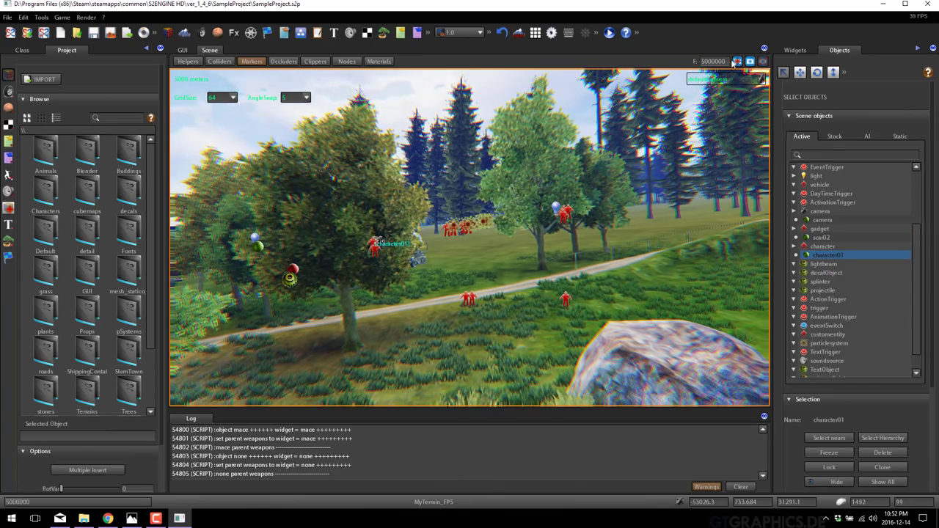
click(737, 61)
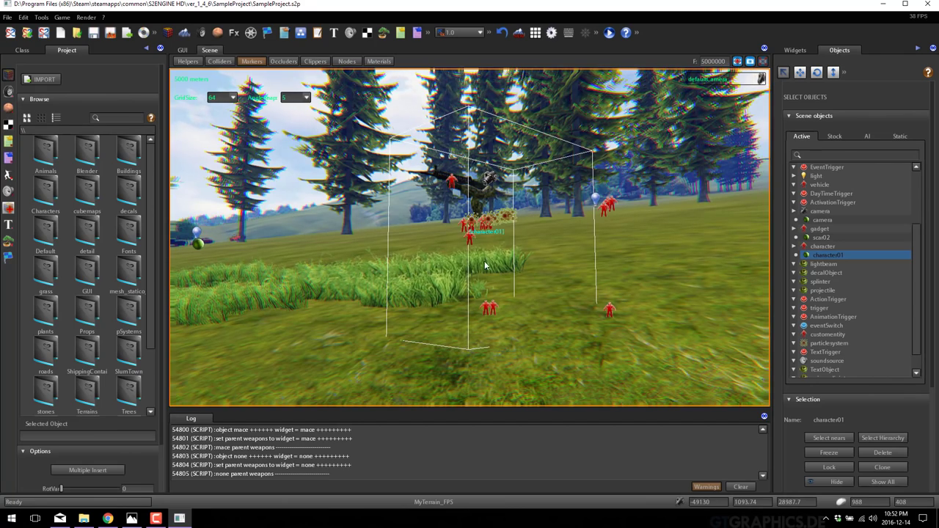
- Expand the rigidbody group of the active scene objects and focus the view on rigidbody01
scroll(814, 316, down, 1)
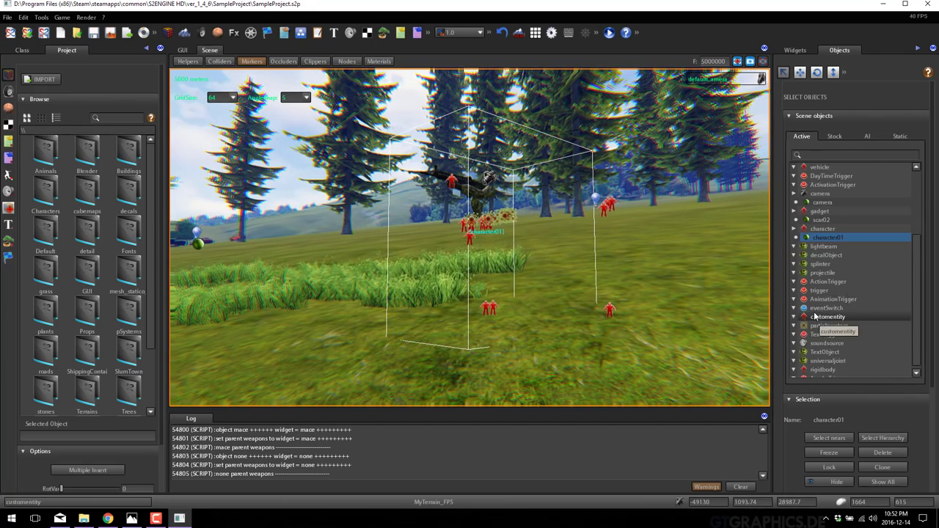
scroll(814, 317, down, 1)
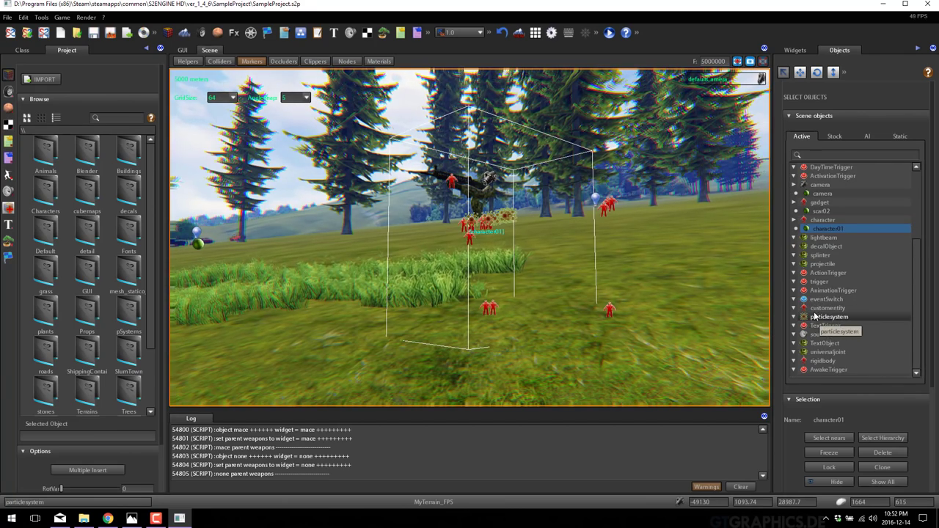
click(795, 361)
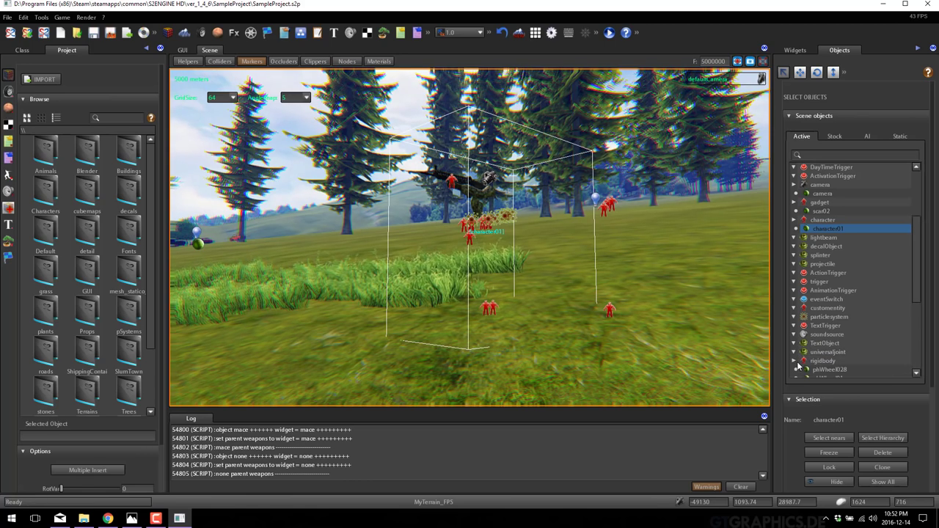
scroll(819, 327, down, 3)
click(819, 327)
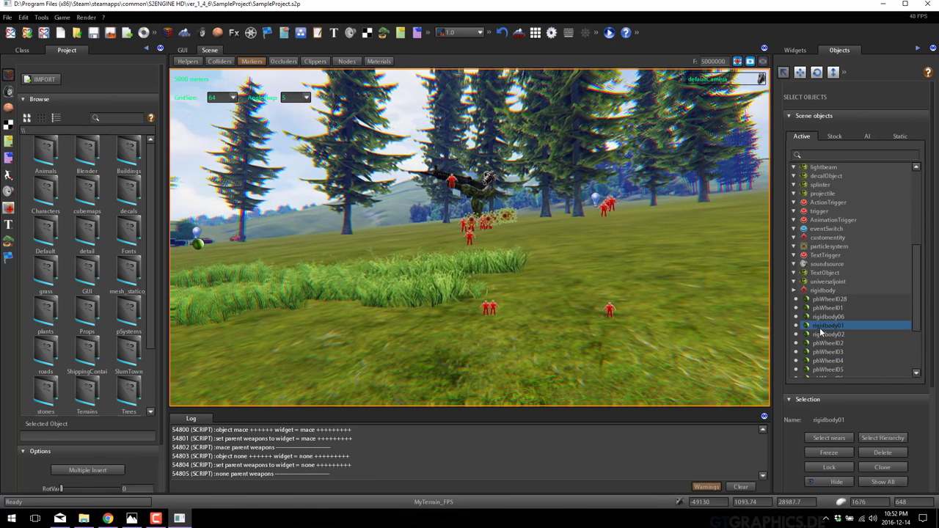
click(737, 61)
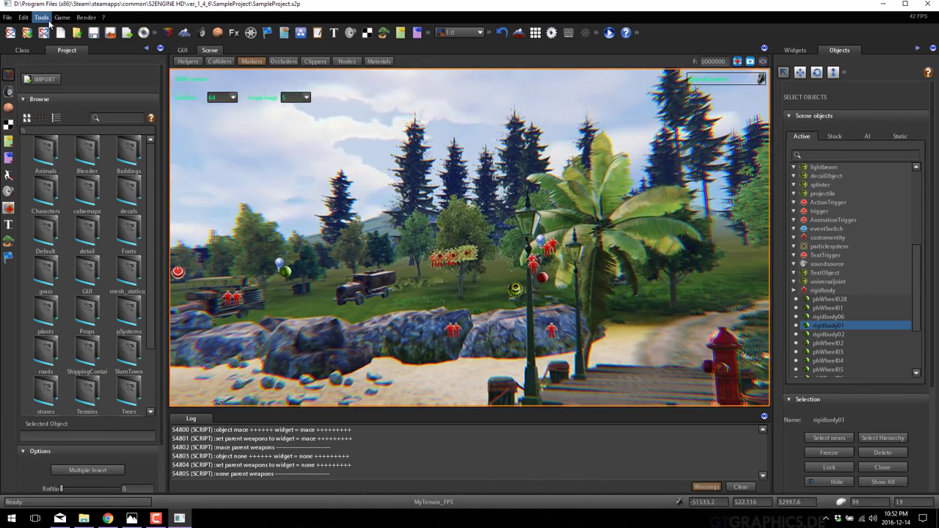
- Open the scene Hierarchy and focus the view on the gun object listed below weapons
click(46, 19)
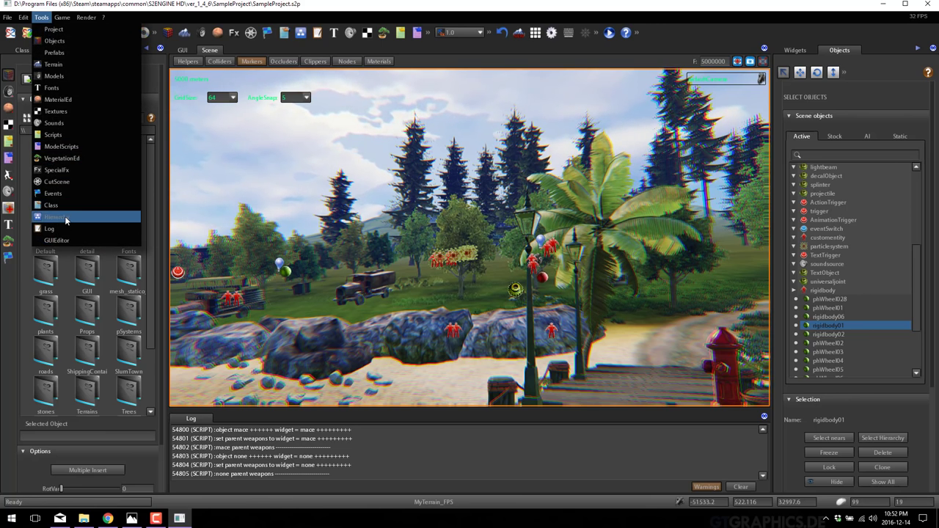
click(65, 217)
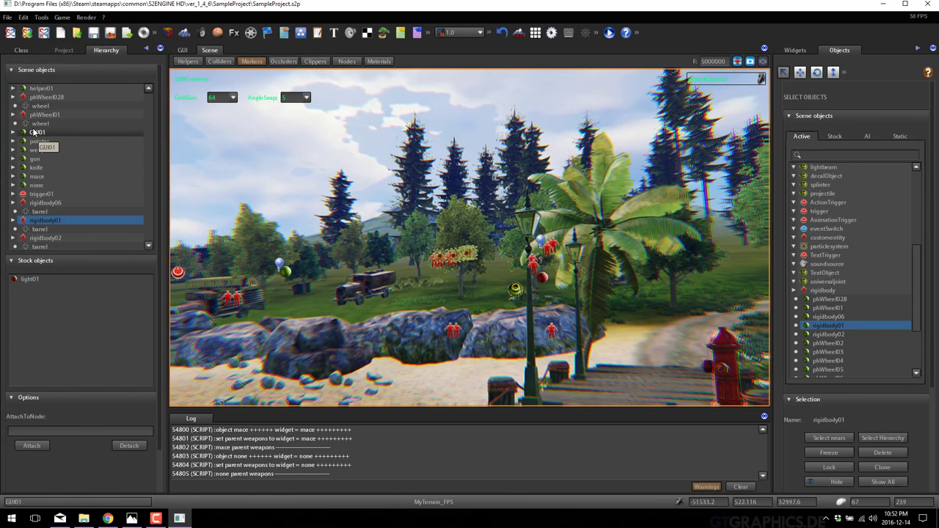
click(31, 150)
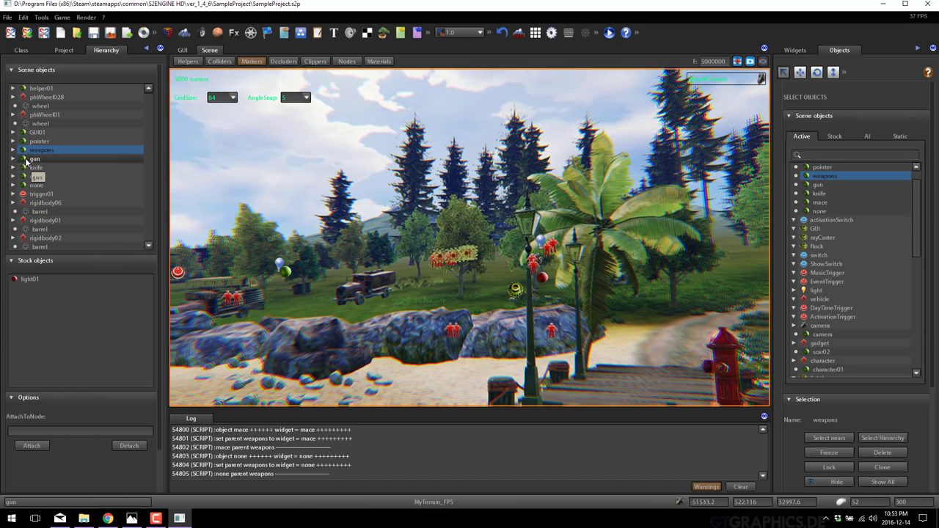
click(35, 159)
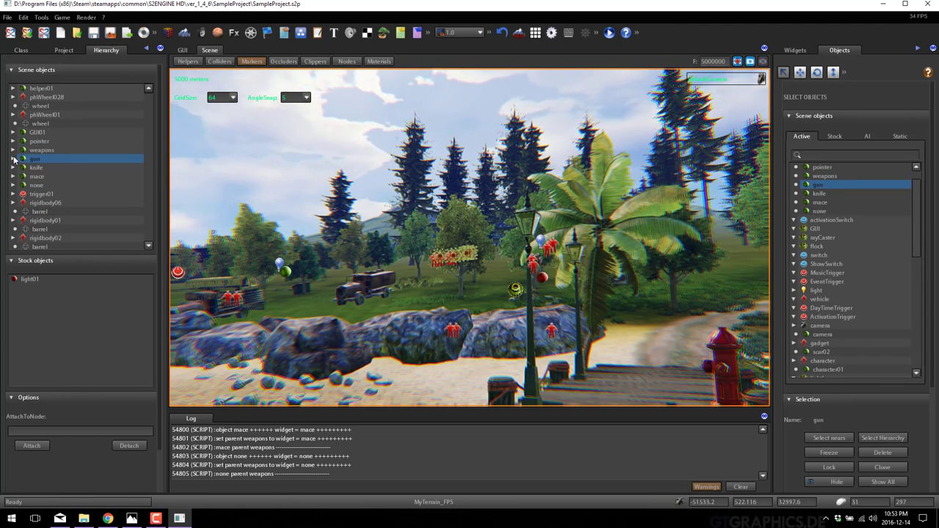
click(737, 62)
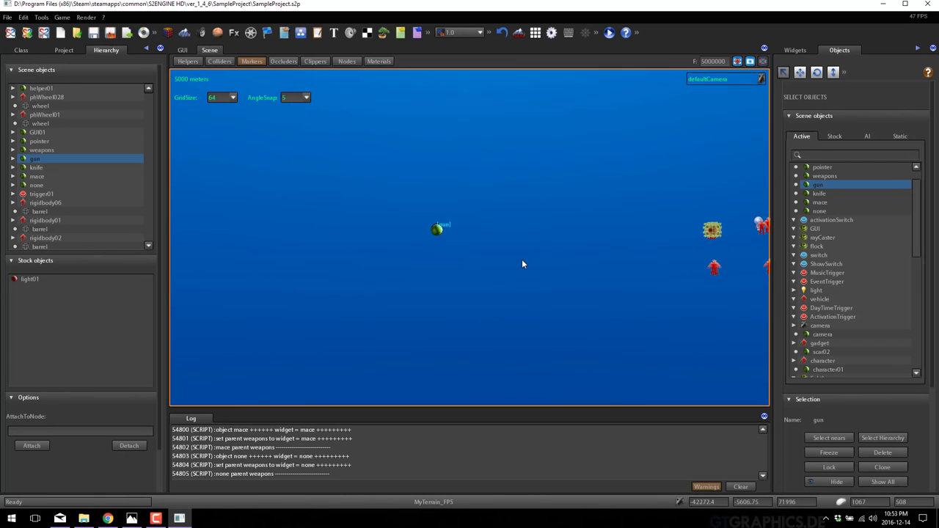
- Focus the view on the barrel under rigidbody06 and look through the rest of the scene hierarchy
click(74, 211)
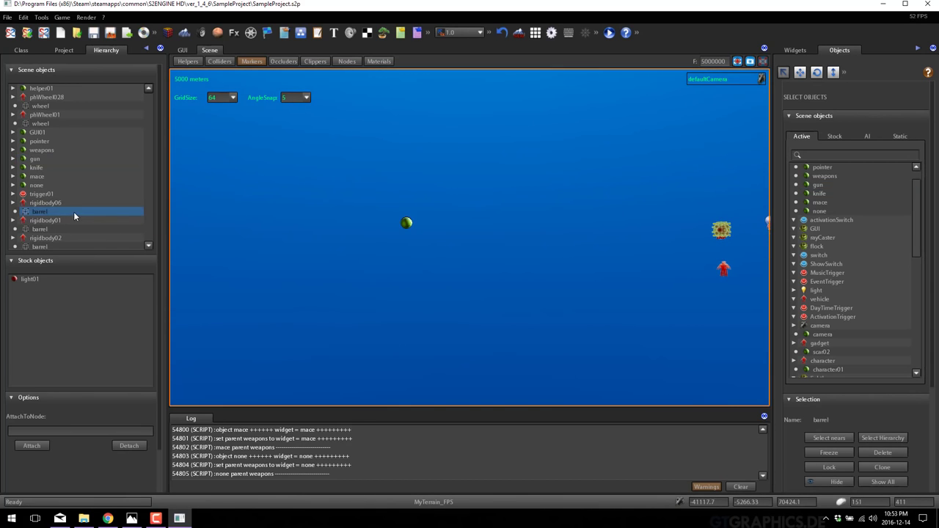
click(737, 62)
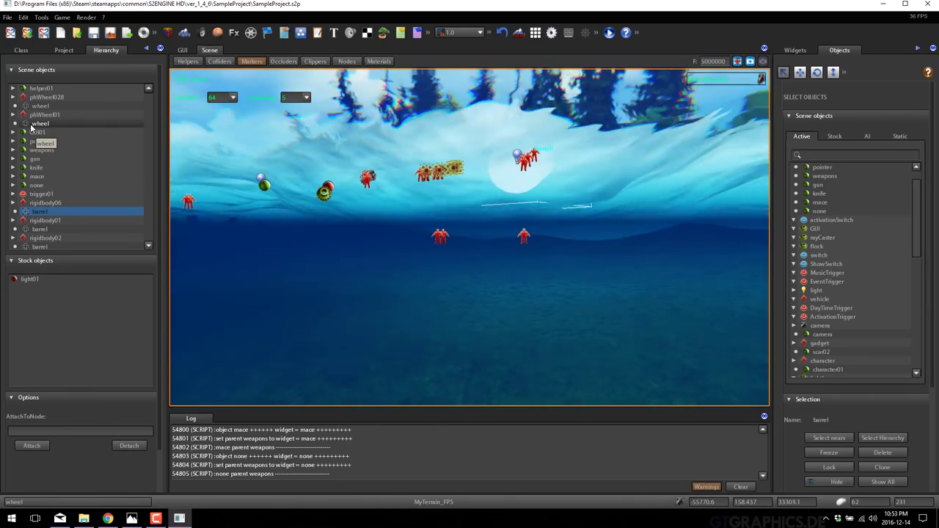
scroll(53, 198, down, 5)
scroll(53, 212, down, 3)
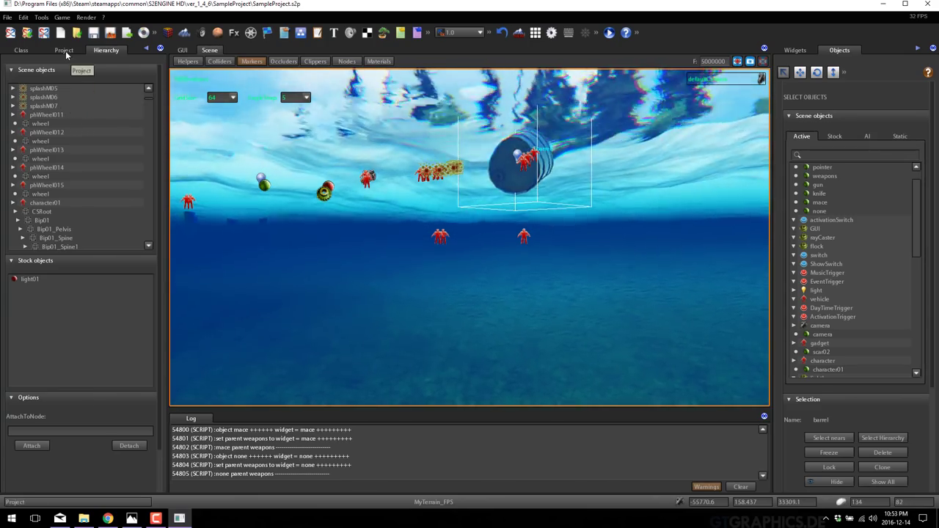
- Browse the project's assets by type, and open arialBig.ft2 from the Fonts folder for inspection
click(64, 50)
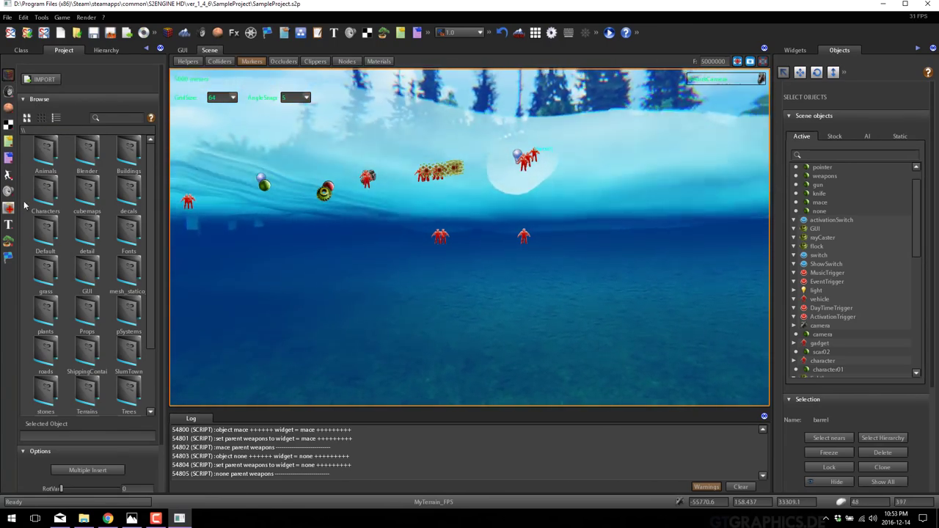
click(9, 93)
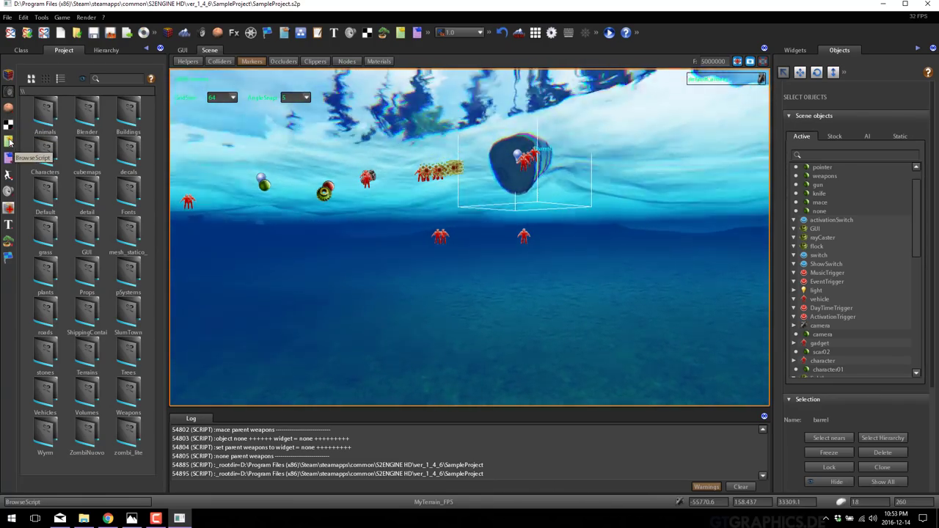
click(9, 194)
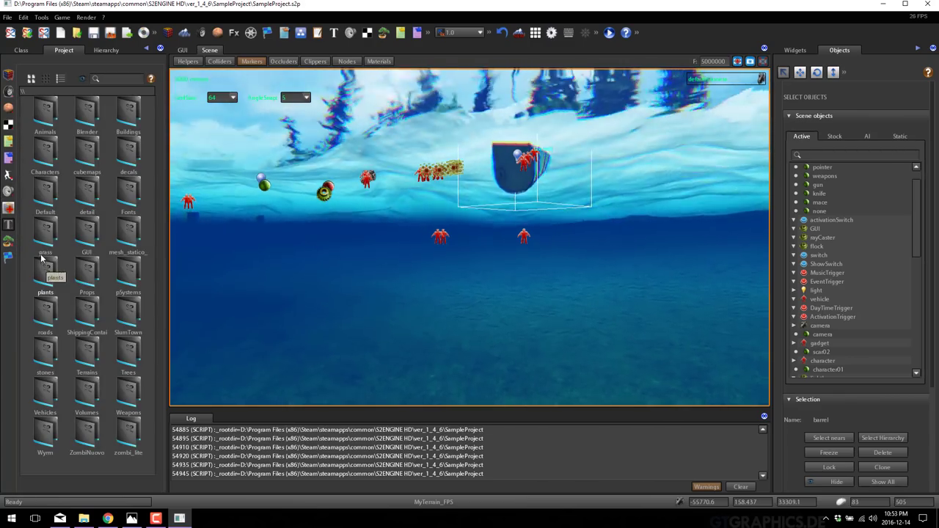
double_click(135, 187)
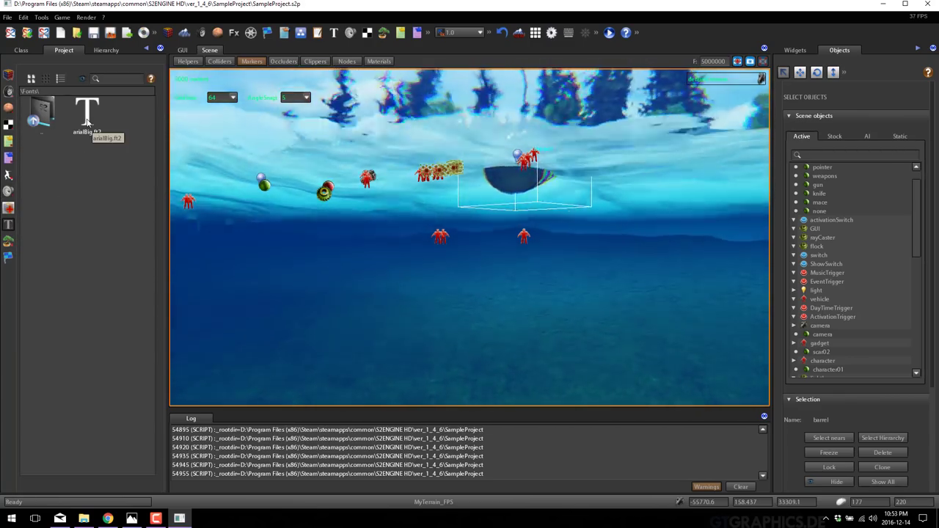
click(99, 142)
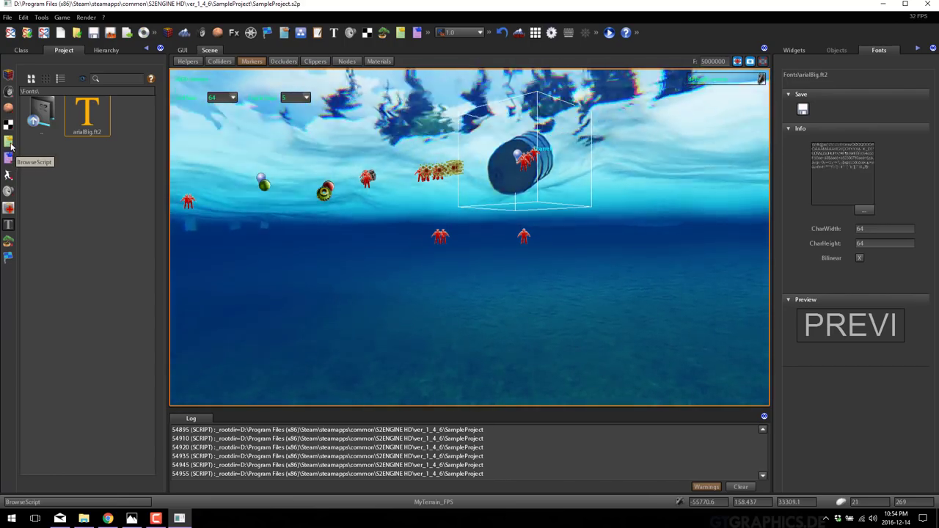
- Browse the project's scripts, open main.sc2 for inspection, and switch the asset browser to list view
click(9, 144)
scroll(53, 439, down, 1)
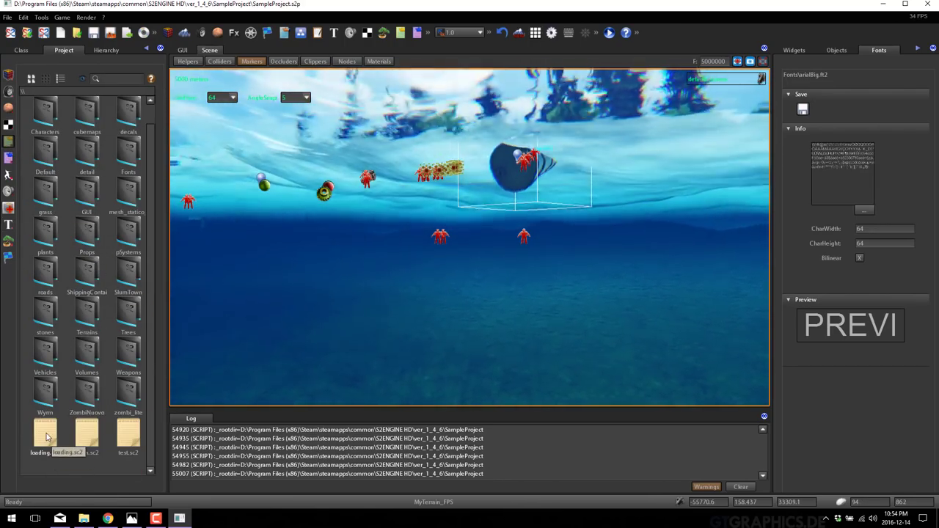
click(84, 434)
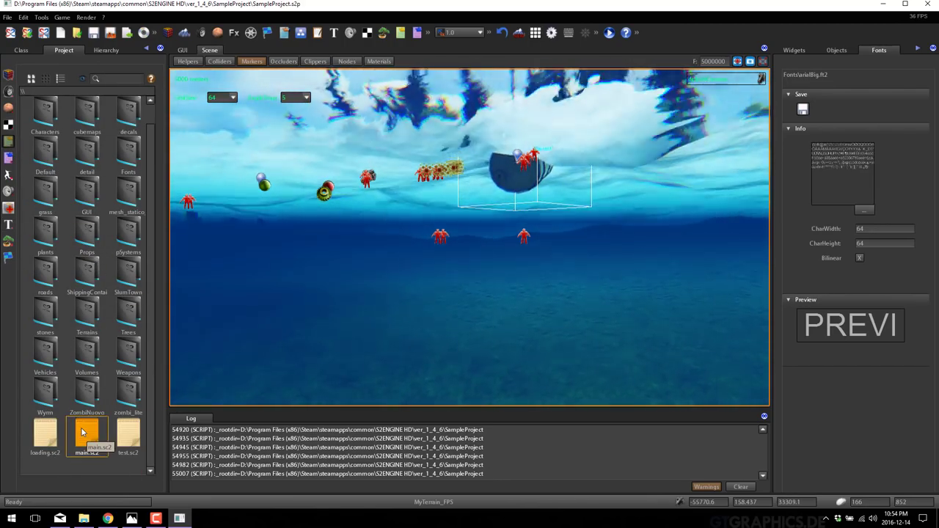
right_click(82, 433)
click(88, 433)
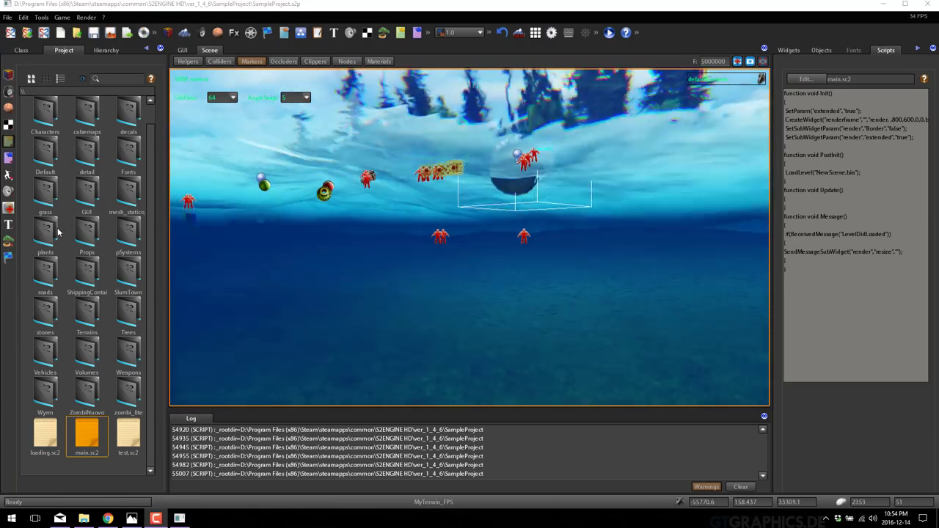
click(46, 79)
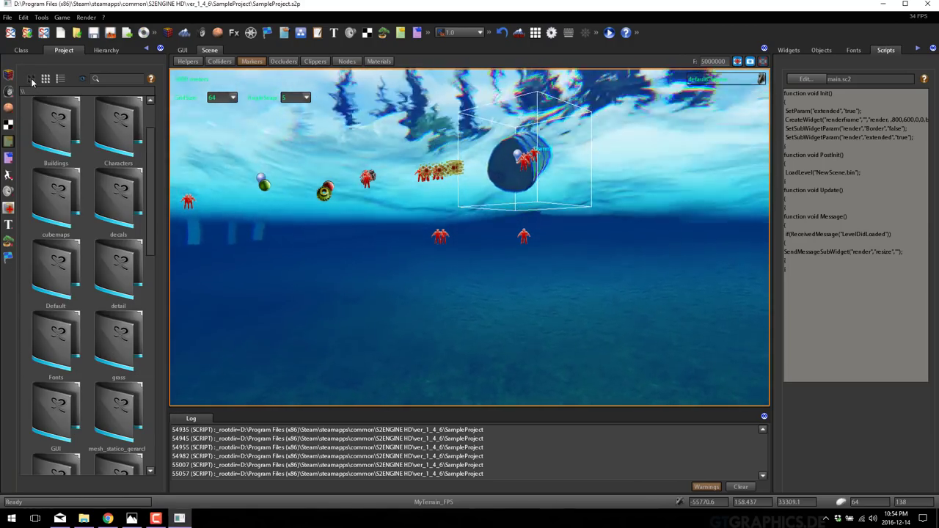
click(60, 79)
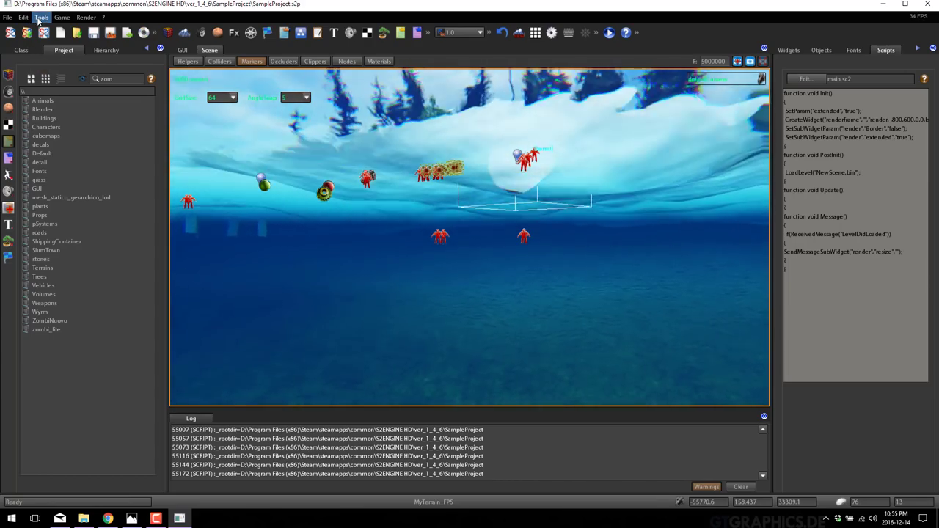
- Show the Objects tool with the list of active scene objects
click(41, 17)
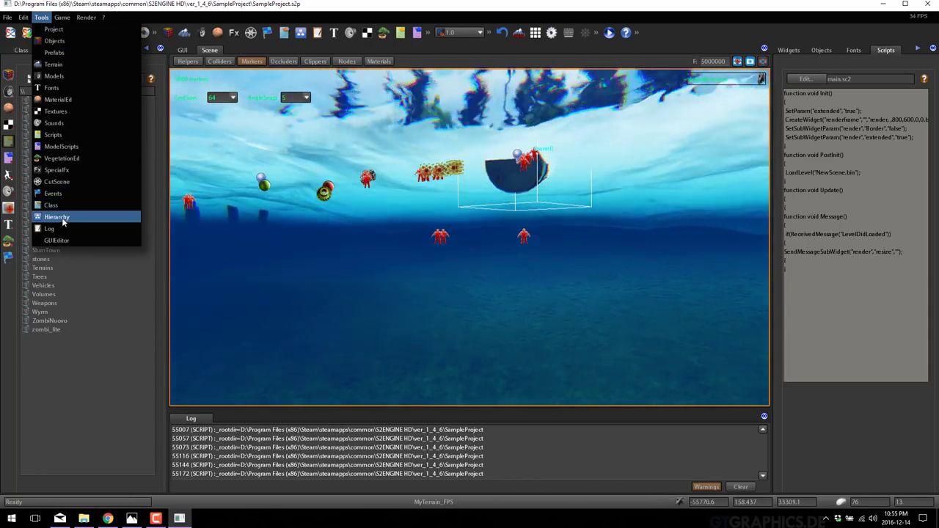
click(56, 41)
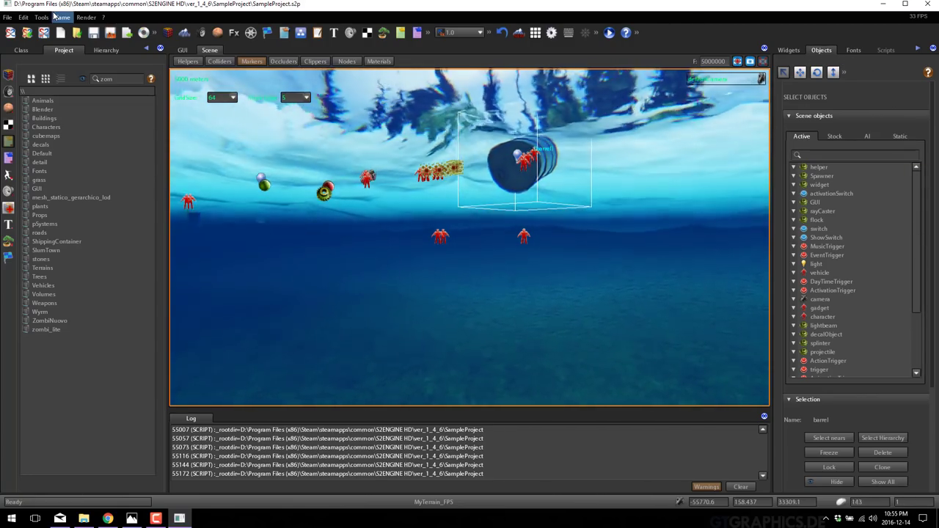
click(42, 17)
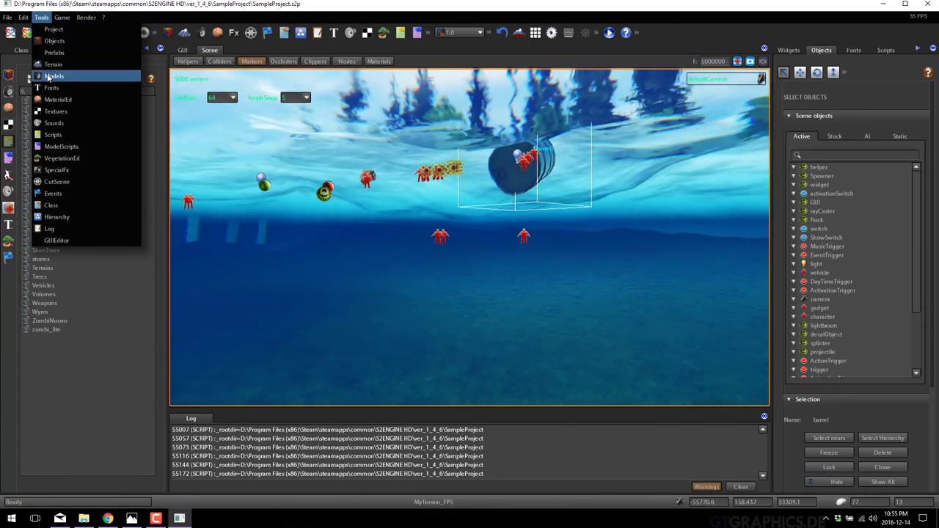
- Close the Scene view area along with the Project, Hierarchy and Class panels
click(764, 49)
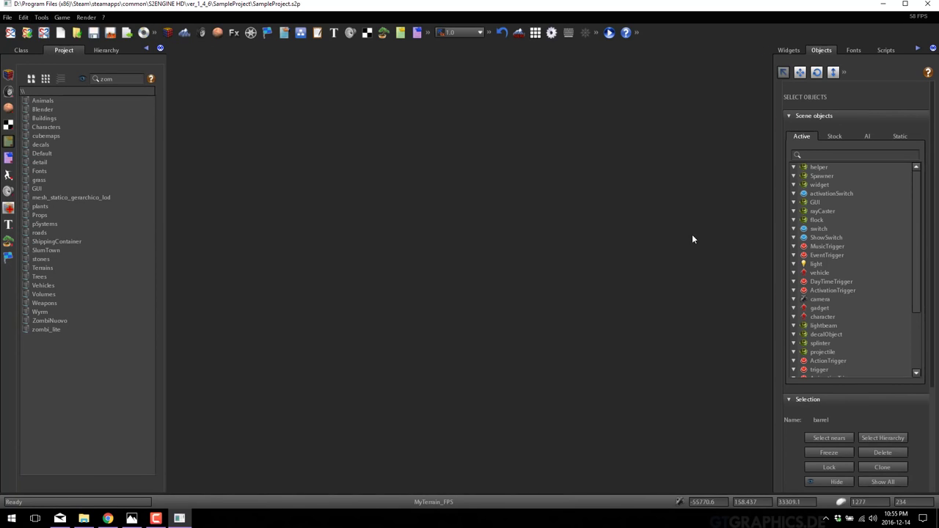
click(162, 48)
click(161, 49)
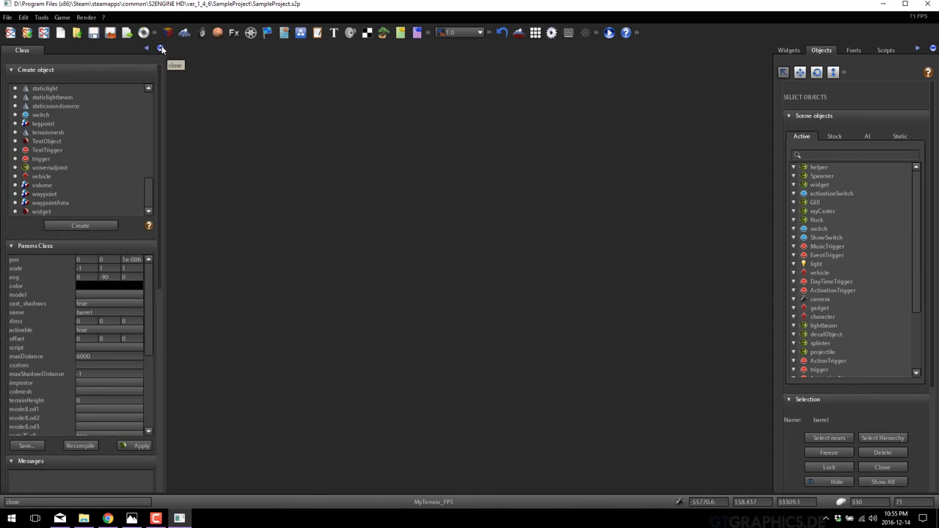
click(161, 48)
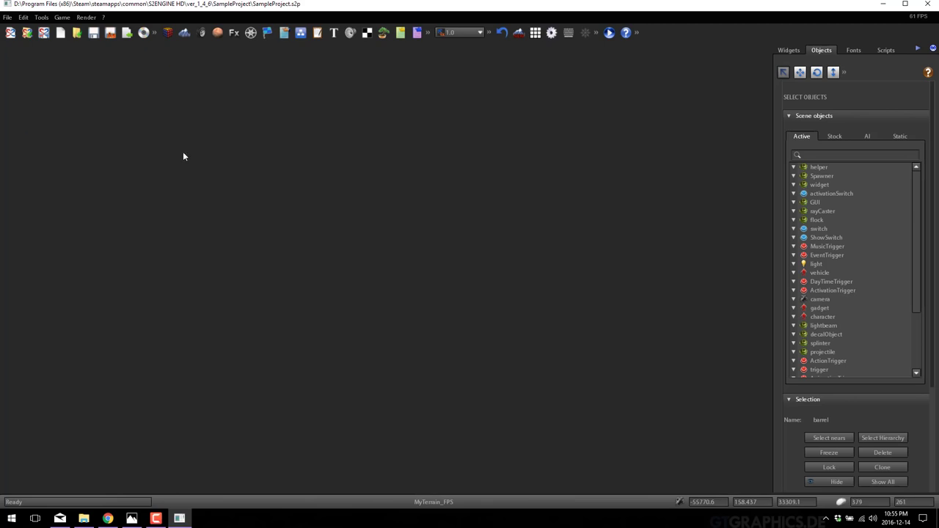
- Bring back the Scene view and the Project panel, and collapse and re-expand the Project panel
click(42, 17)
click(57, 42)
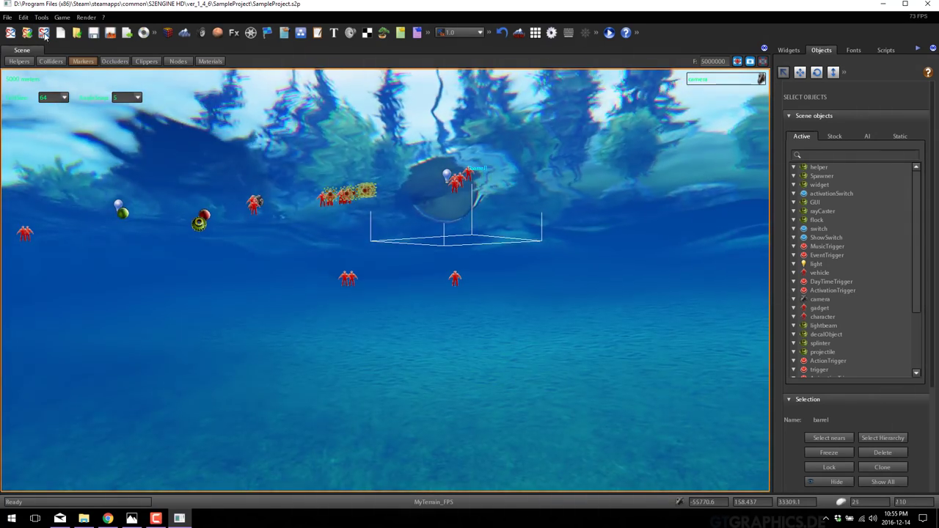
click(42, 17)
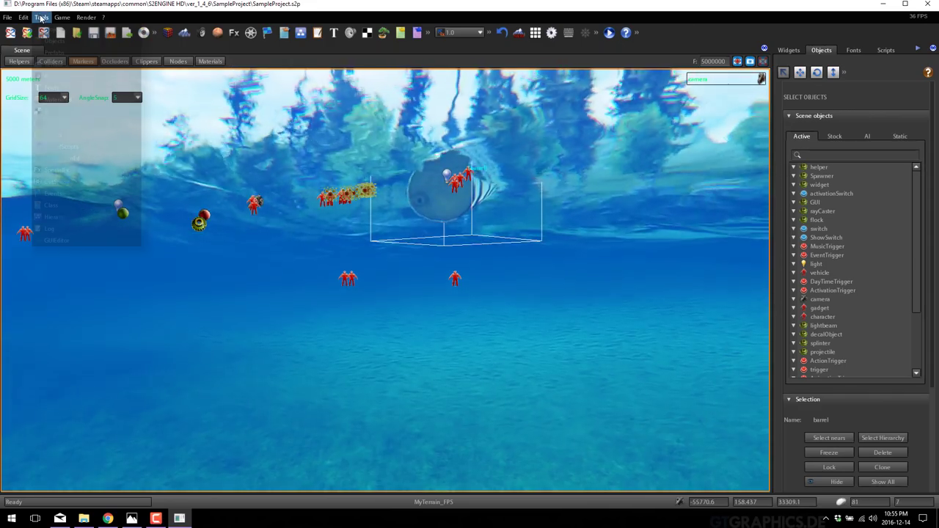
click(53, 30)
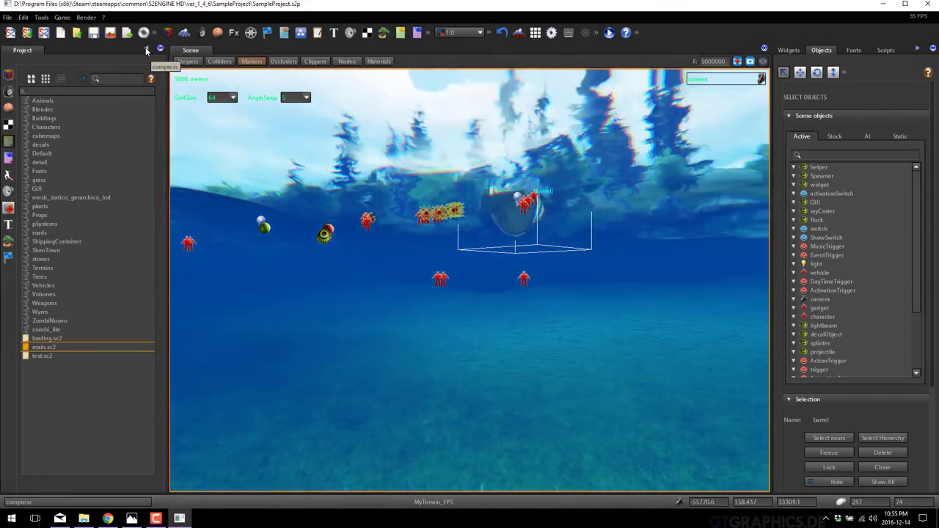
click(146, 47)
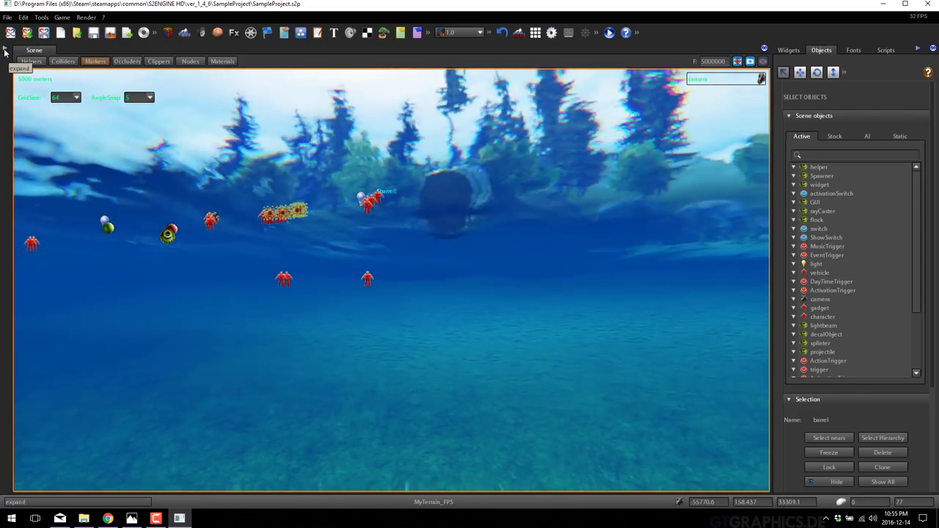
click(145, 47)
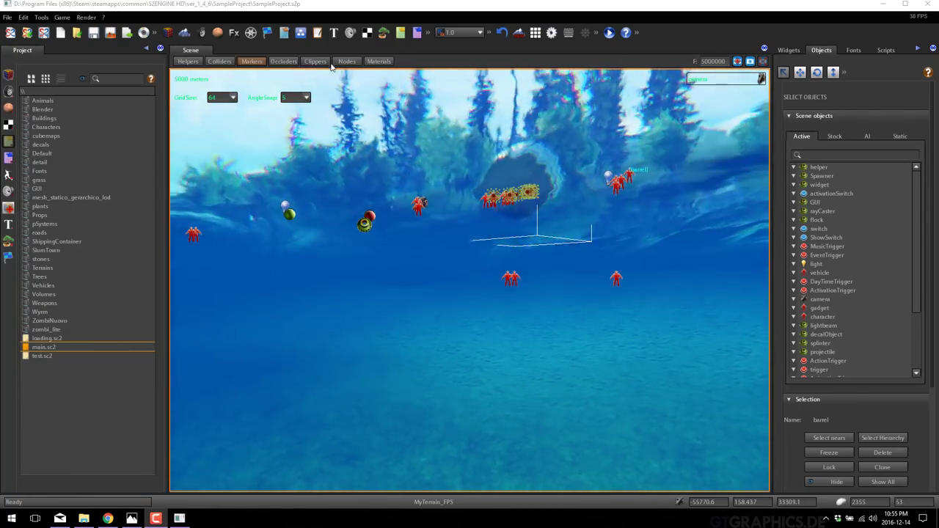
- Open the engine configuration and enable HDR Bloom, Lens FX and SSAO in the Rendering settings
middle_drag(494, 352, 391, 203)
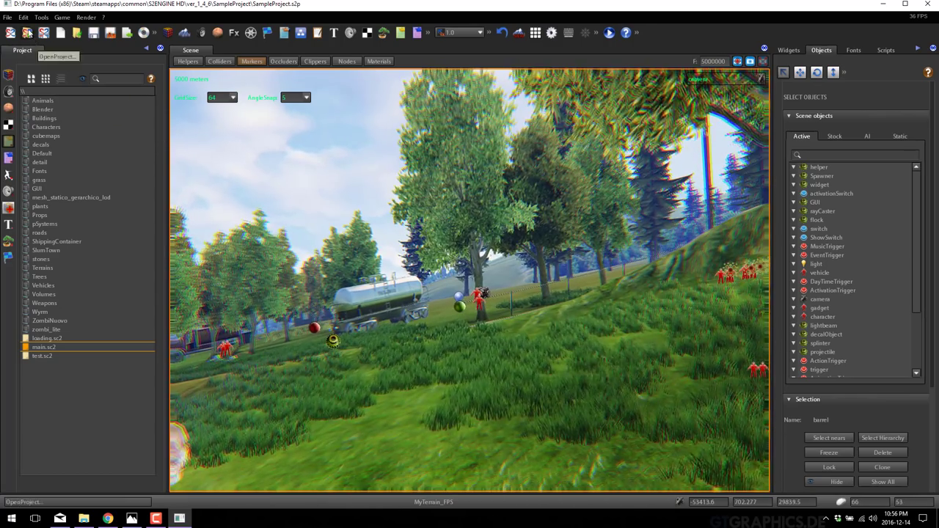
click(24, 18)
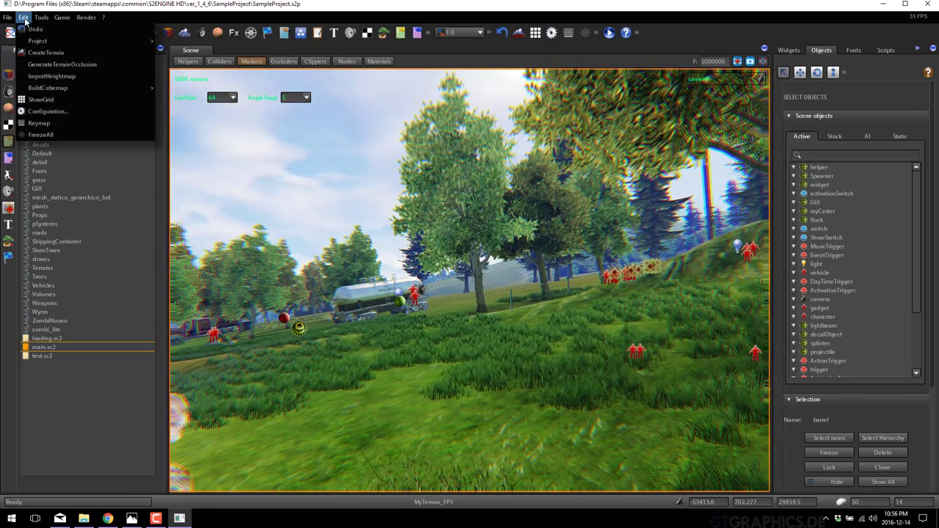
click(53, 112)
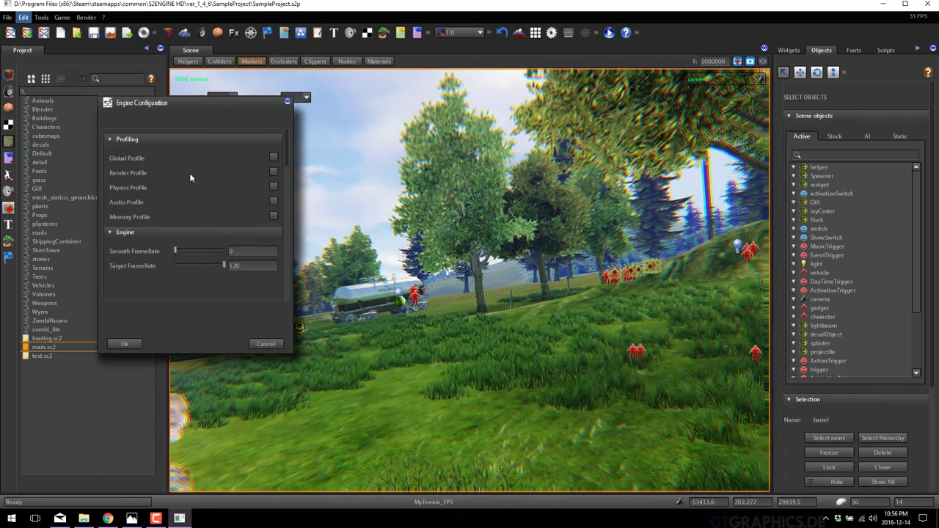
scroll(190, 180, down, 2)
scroll(190, 180, up, 1)
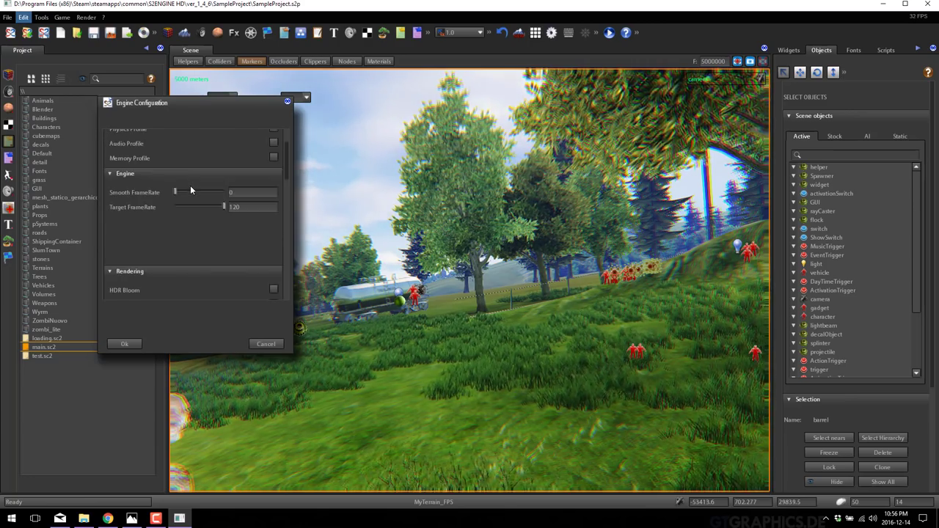
scroll(192, 188, down, 1)
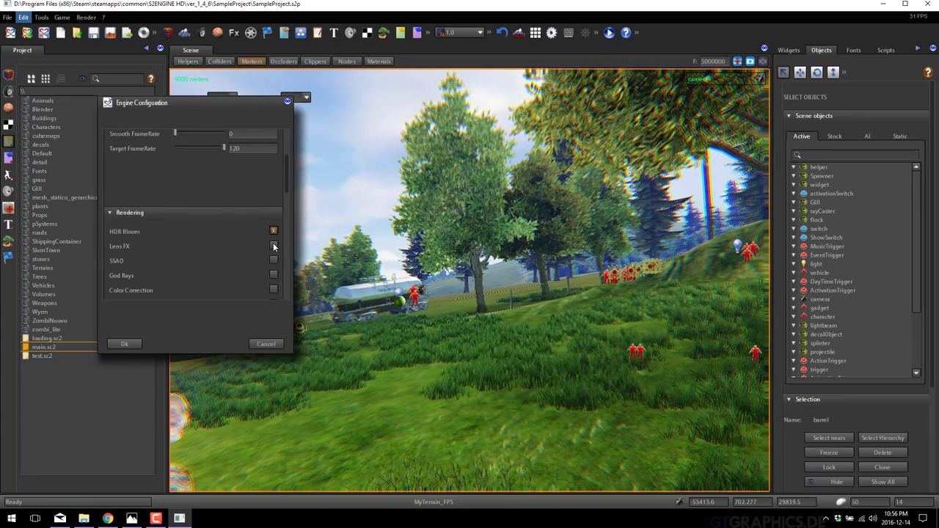
click(273, 260)
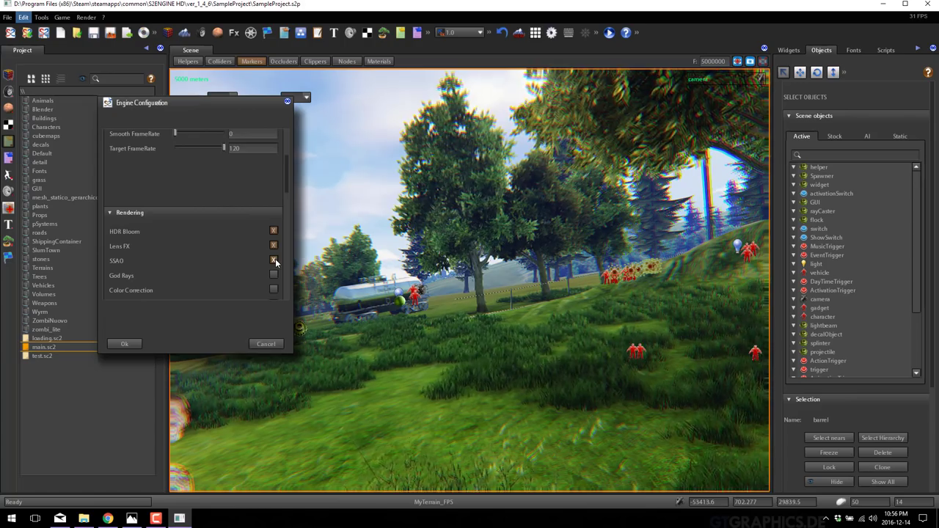
- Enable God Rays, Color Correction, HQ SSAO, Dynamic Refl, SSGI and ambCubemaps, and apply the configuration
scroll(268, 246, down, 2)
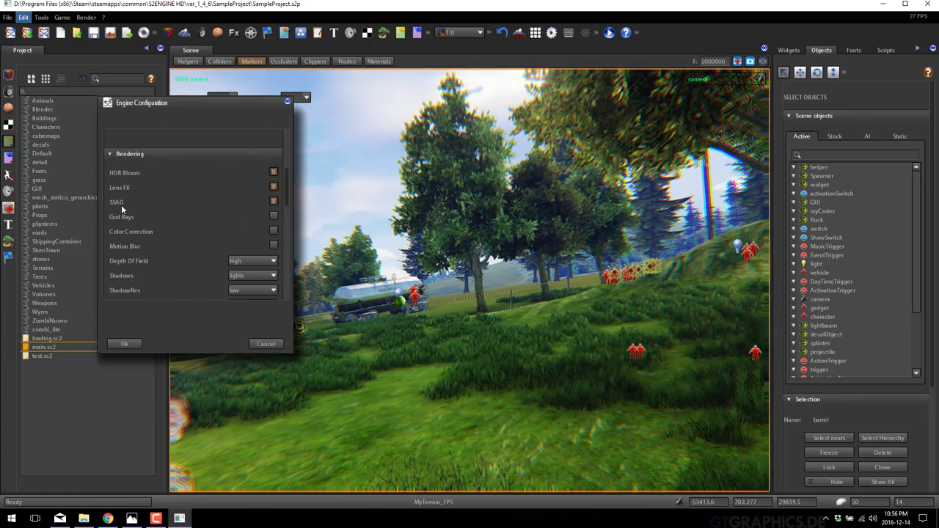
click(272, 217)
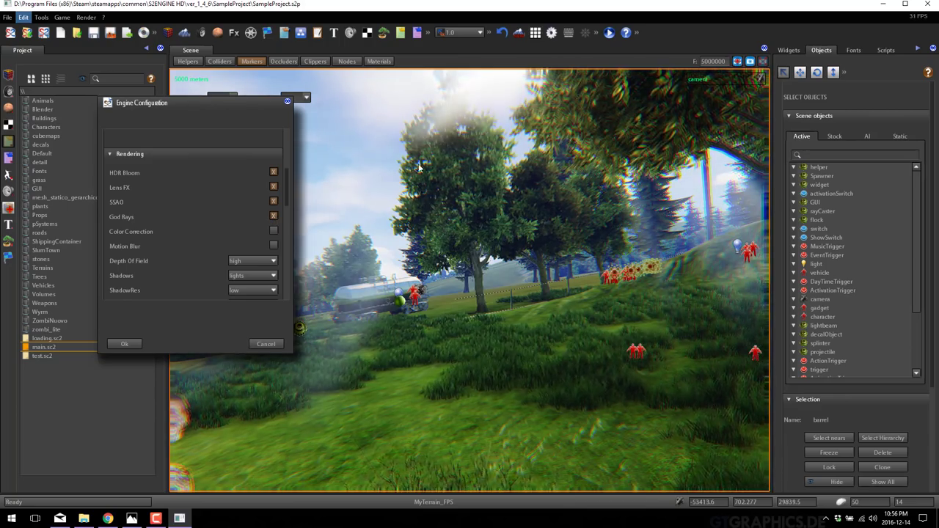
click(274, 231)
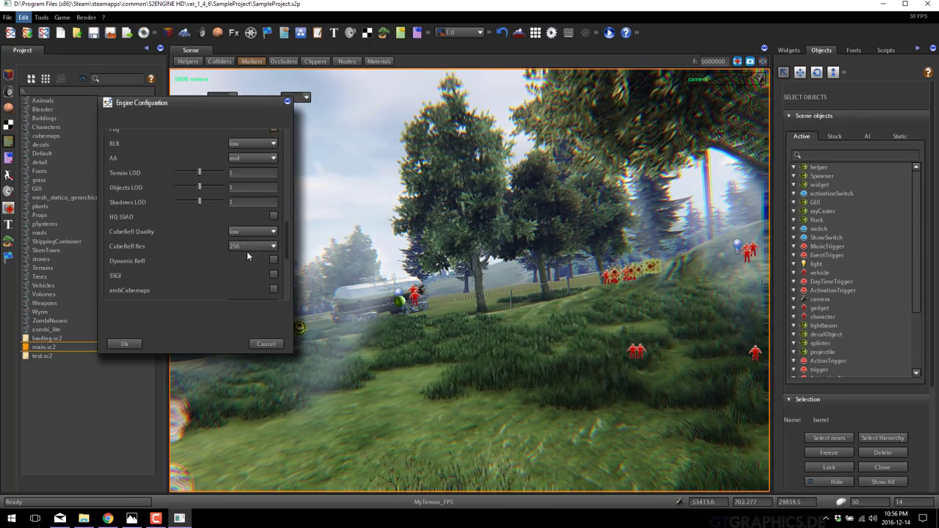
click(274, 216)
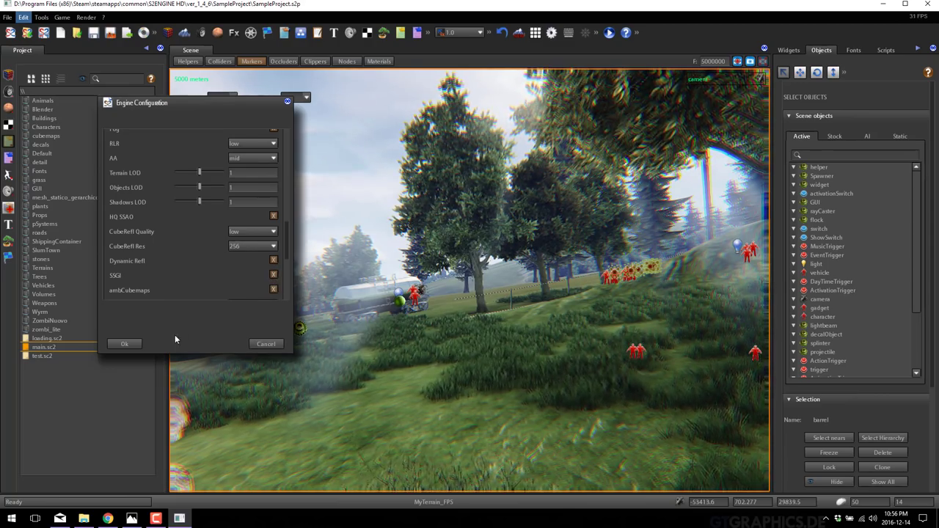
click(122, 344)
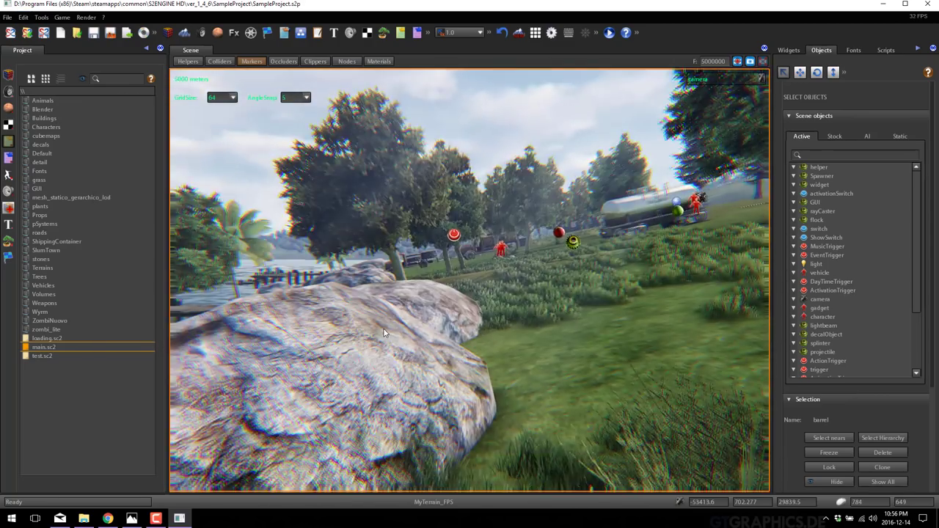
- Inspect the rendering effects around the scene, and run the game to walk the character across the grass toward the house
right_drag(383, 332, 512, 170)
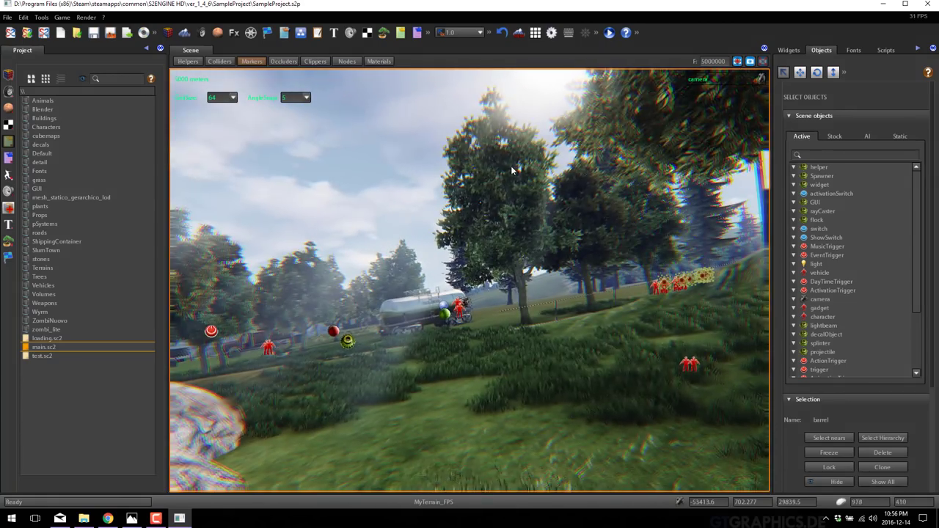
right_drag(447, 306, 490, 304)
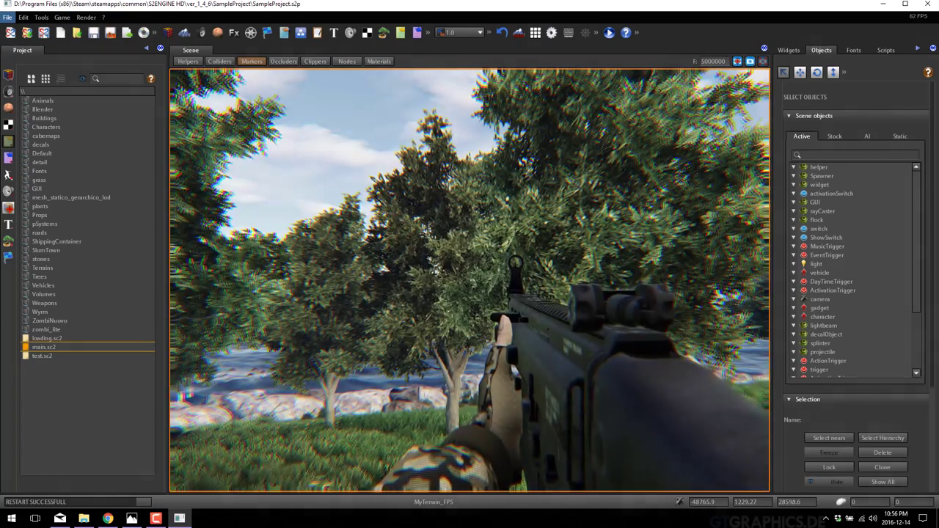
key(w)
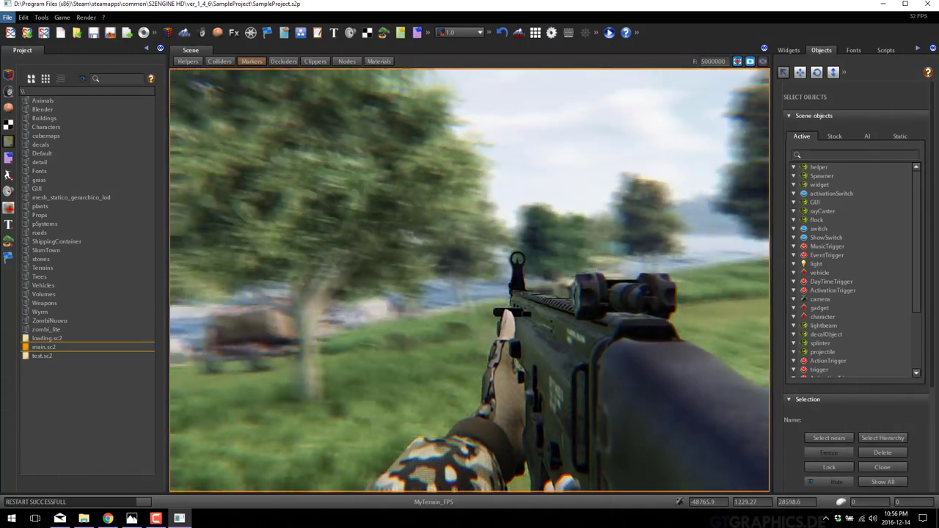
key(w)
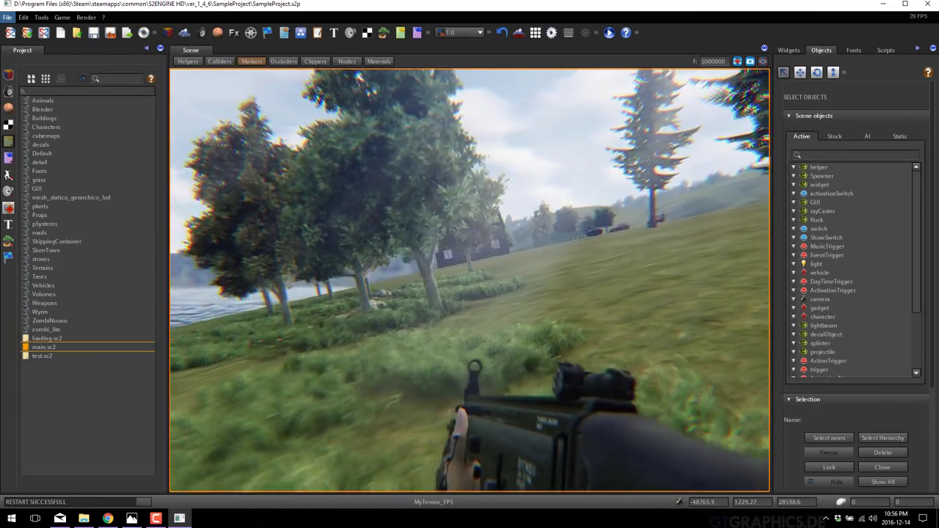
key(w)
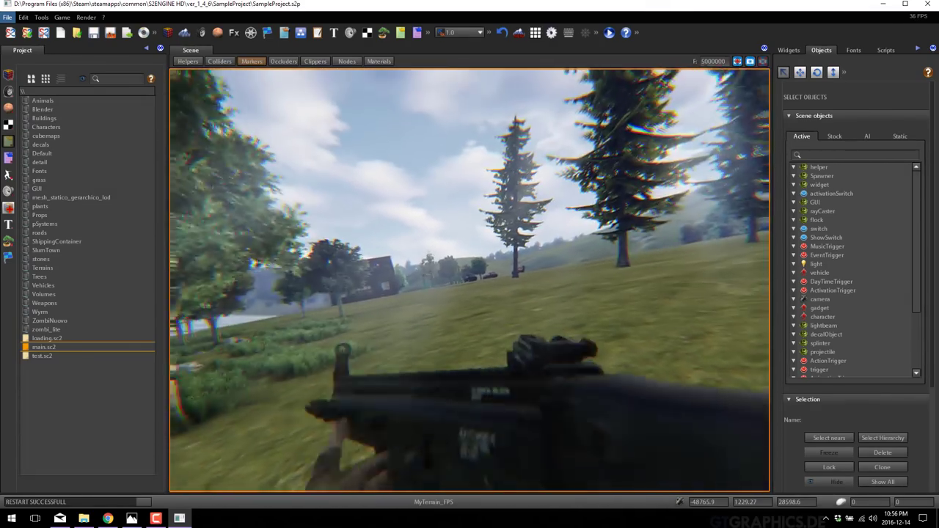
key(w)
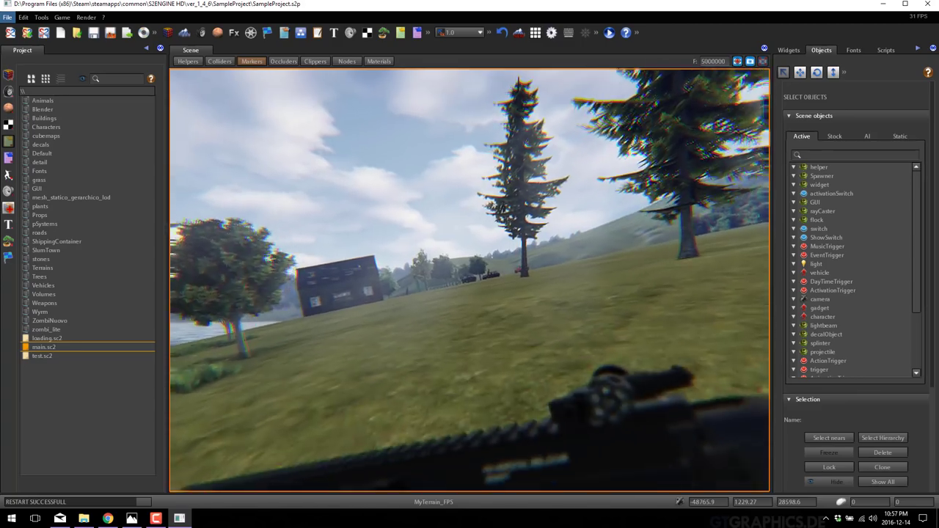
key(w)
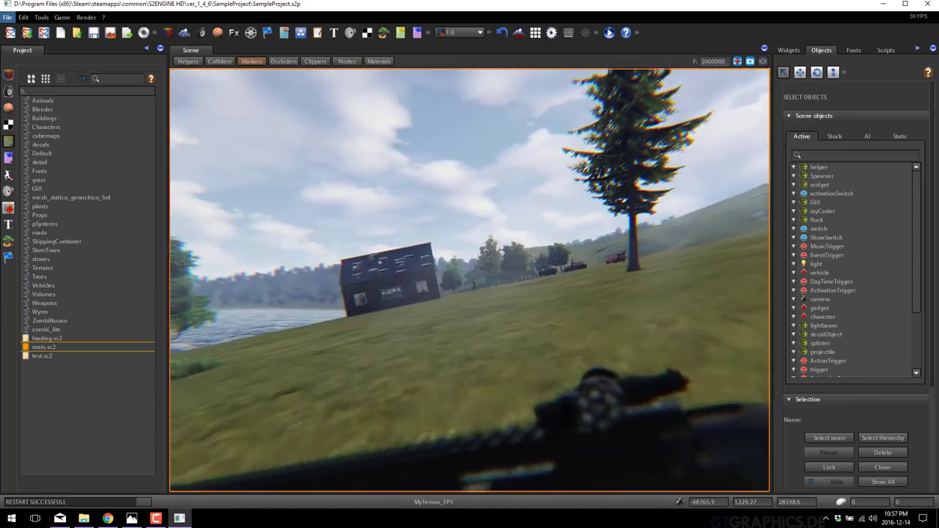
key(w)
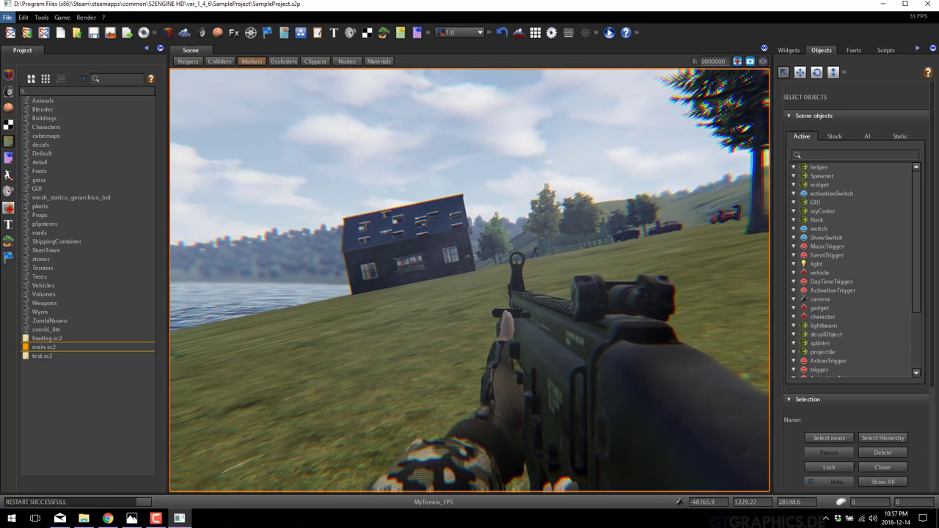
- Stop the game, review the Publish dialog's application path, name, start scene and texture options, and cancel it
key(Escape)
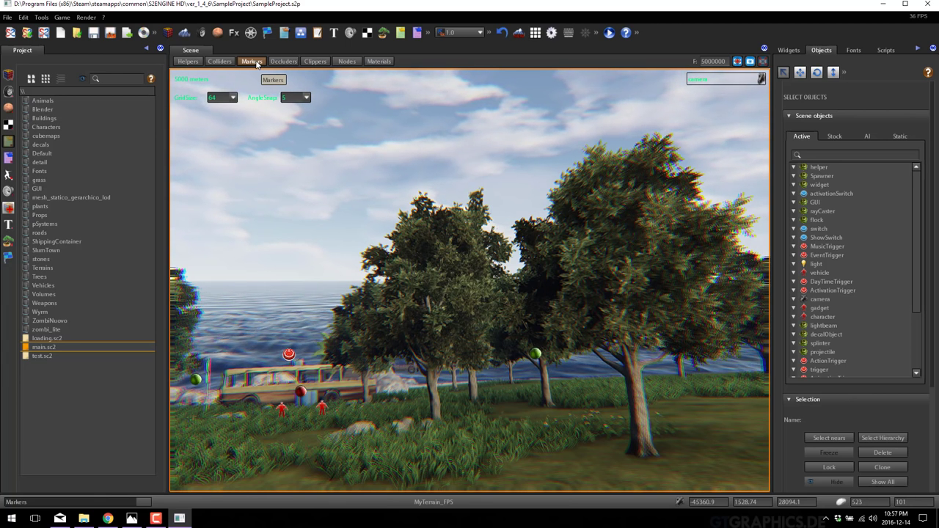
click(44, 19)
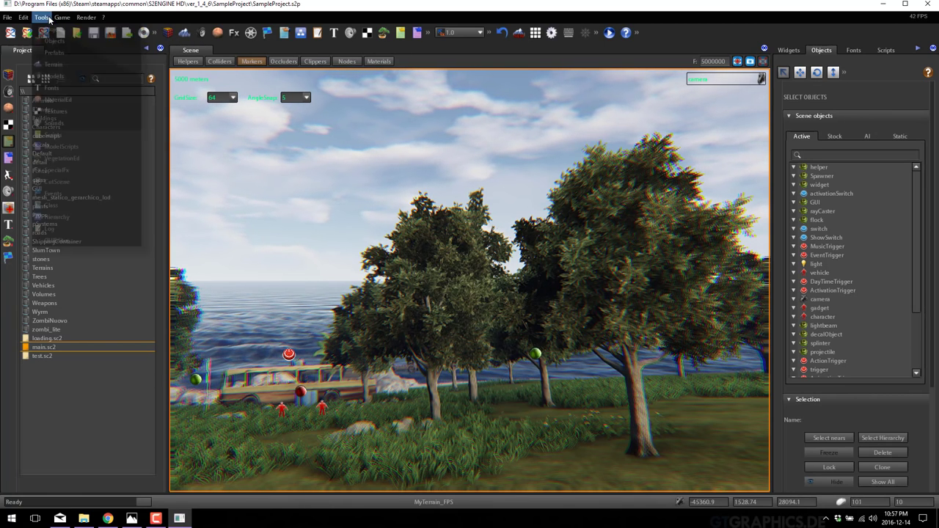
mouse_move(7, 17)
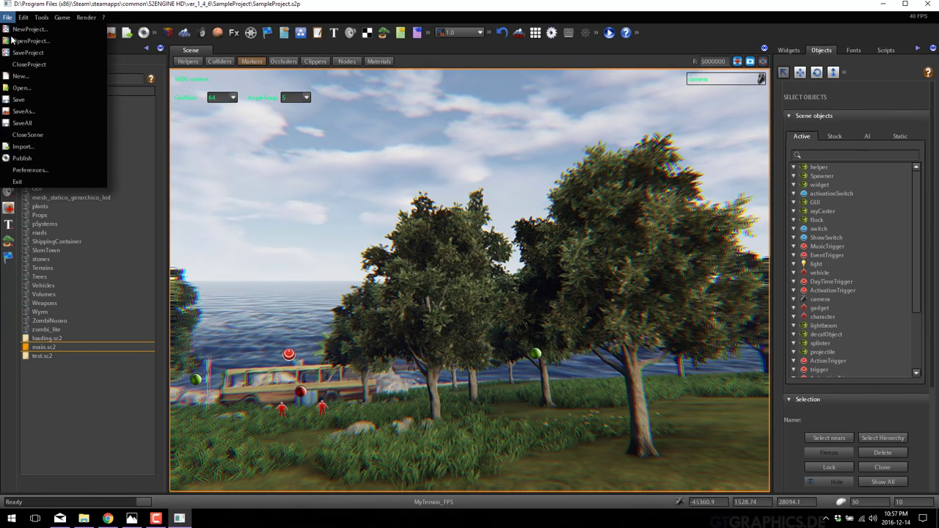
click(23, 158)
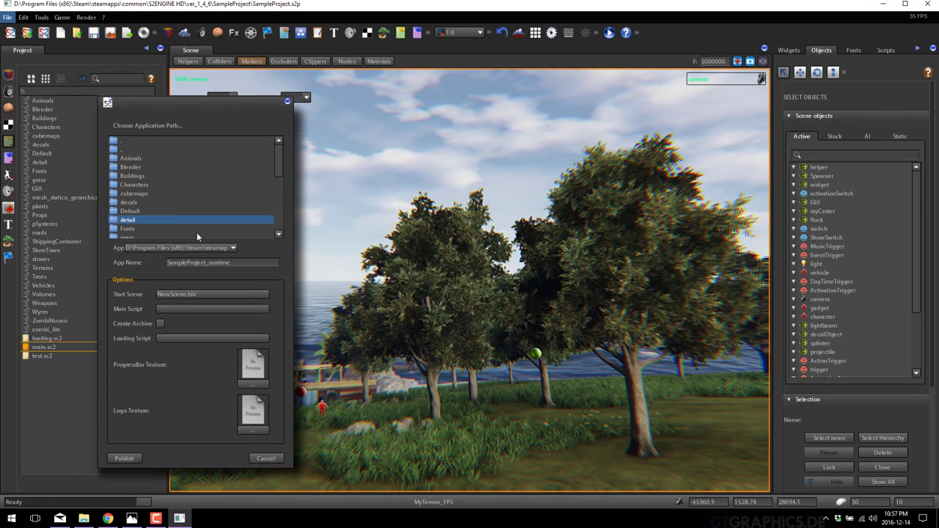
double_click(201, 263)
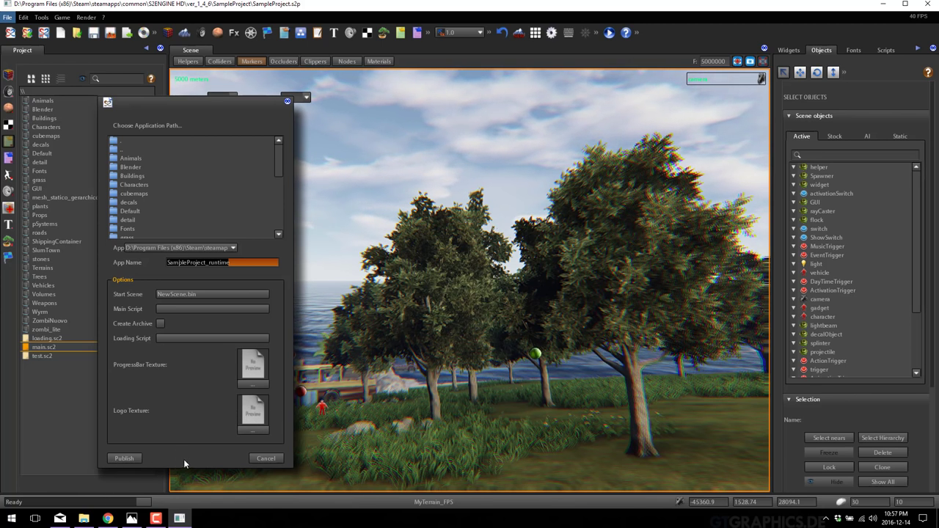
click(251, 432)
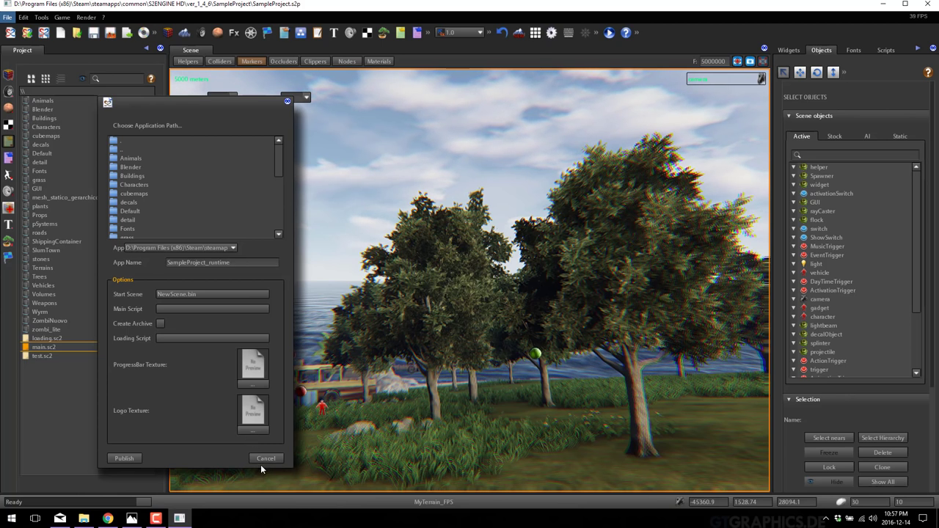
click(260, 462)
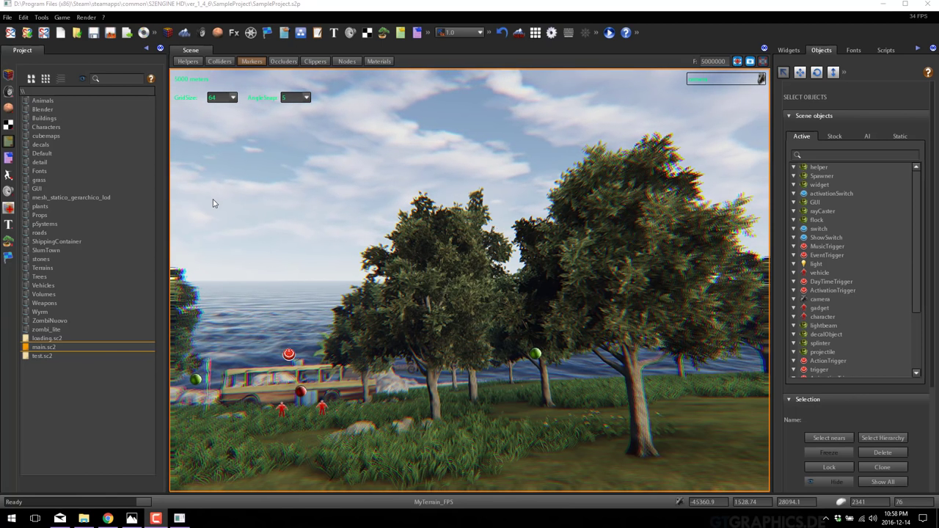
- Open the Terrain editing tools for work on the open grassland in front of the pine trees
click(41, 17)
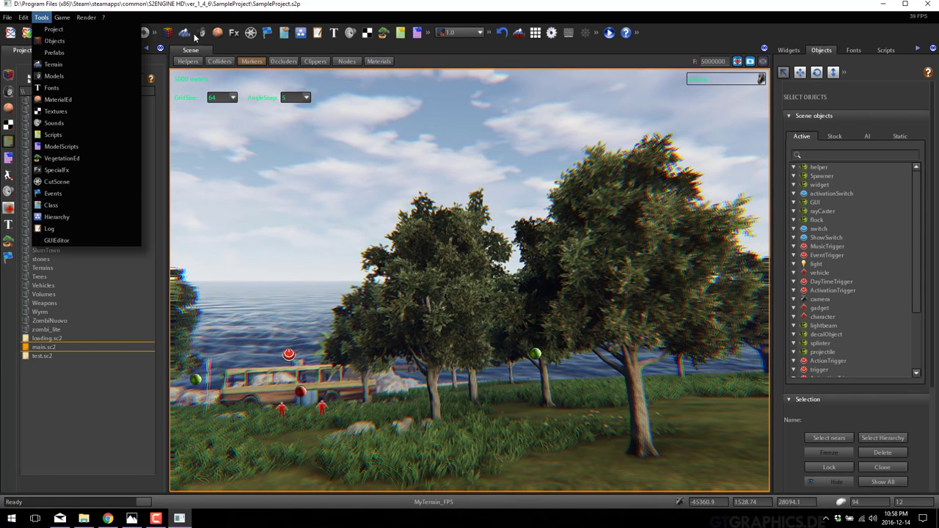
click(176, 20)
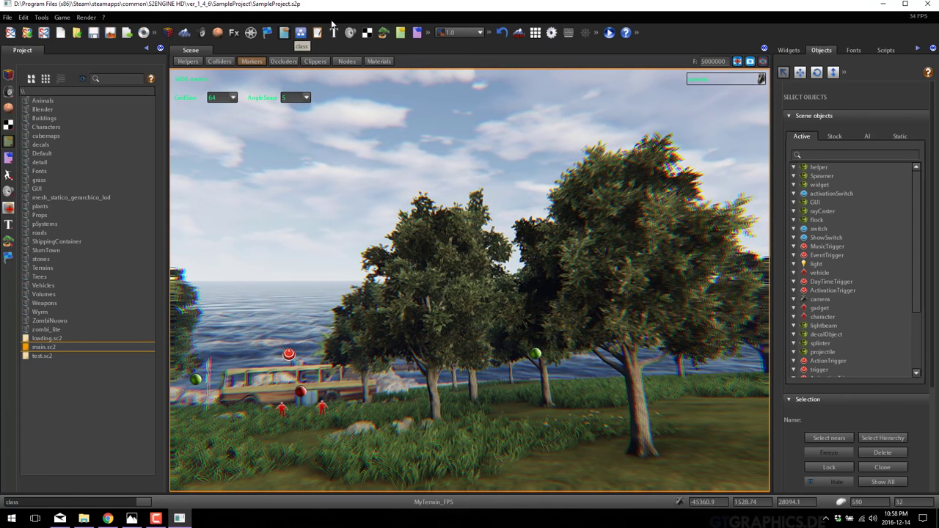
click(41, 17)
click(39, 19)
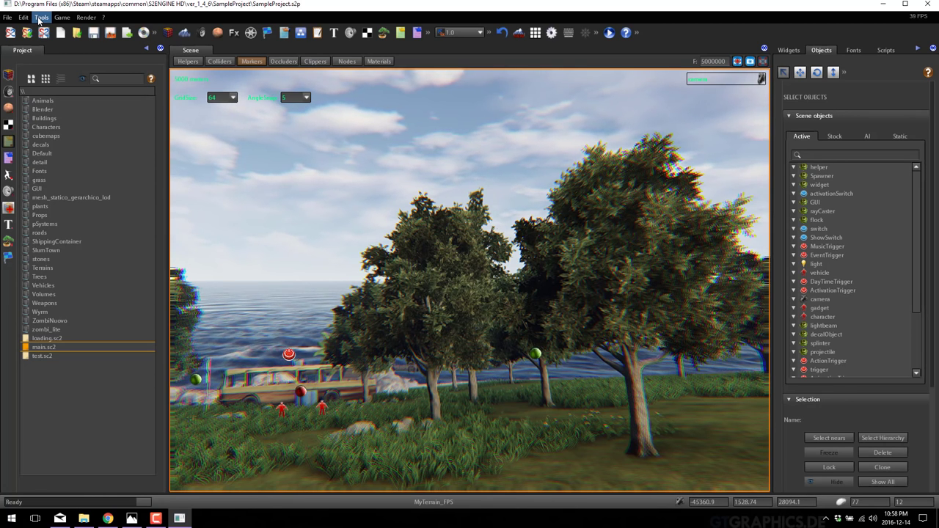
click(41, 18)
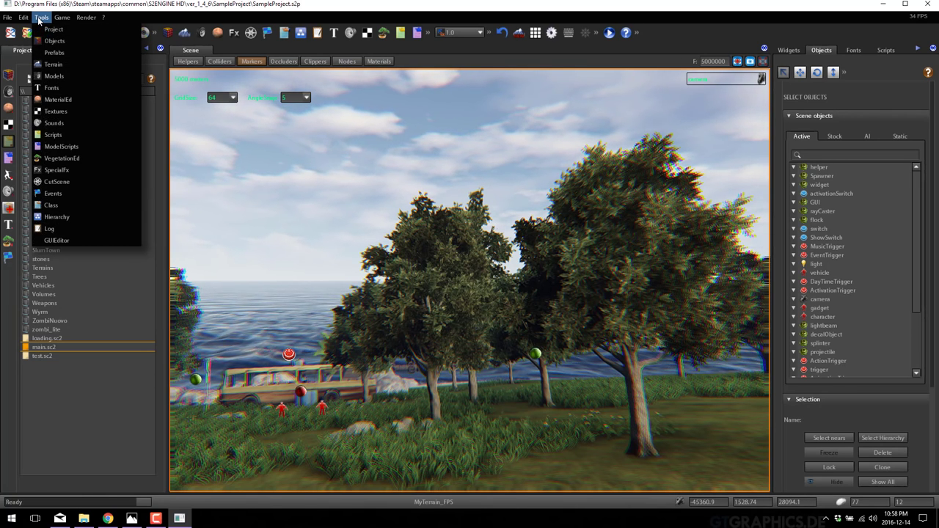
click(51, 65)
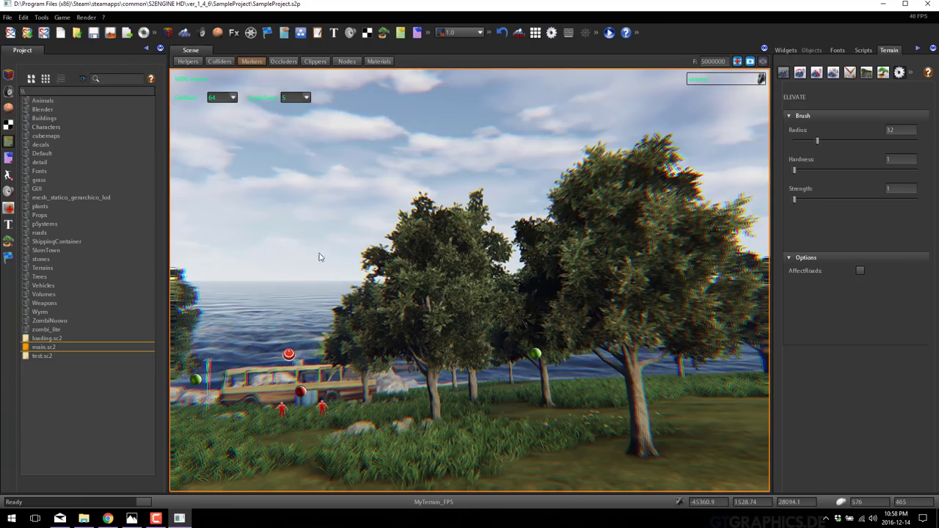
right_drag(319, 257, 546, 408)
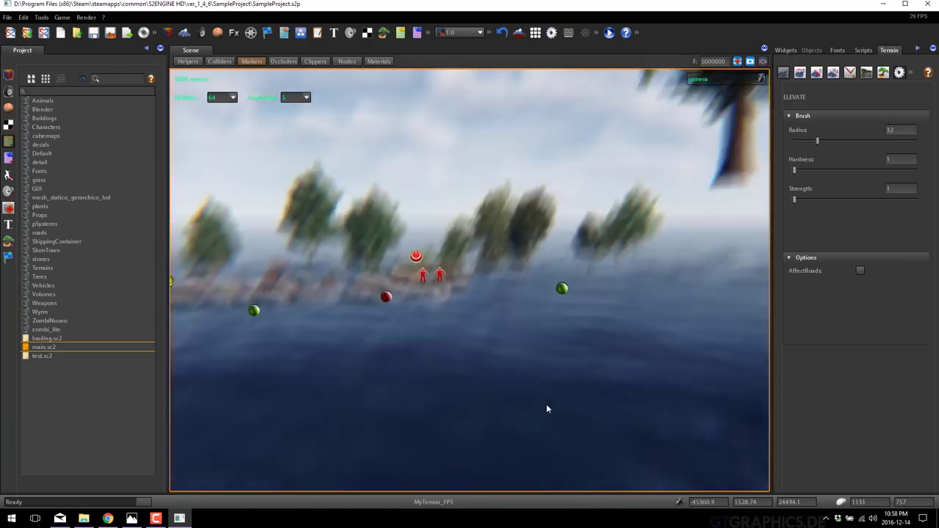
scroll(546, 408, up, 10)
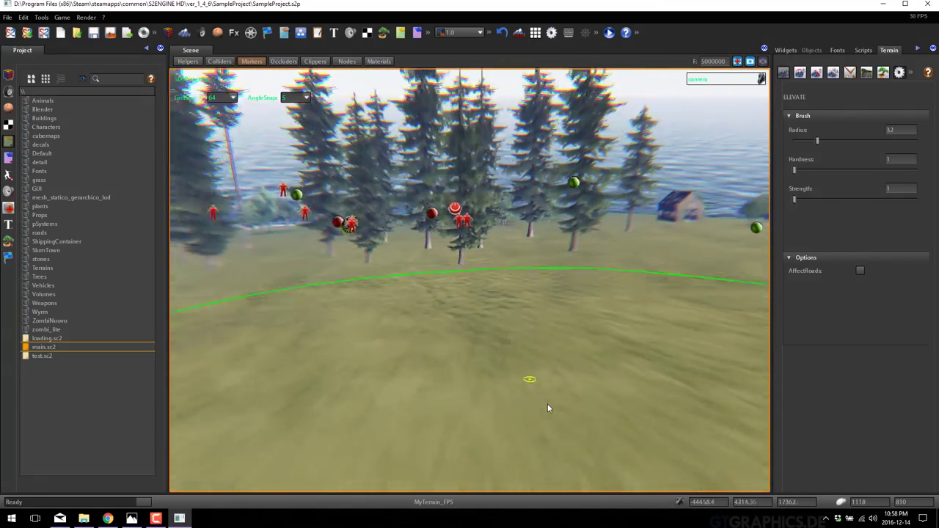
scroll(547, 408, down, 6)
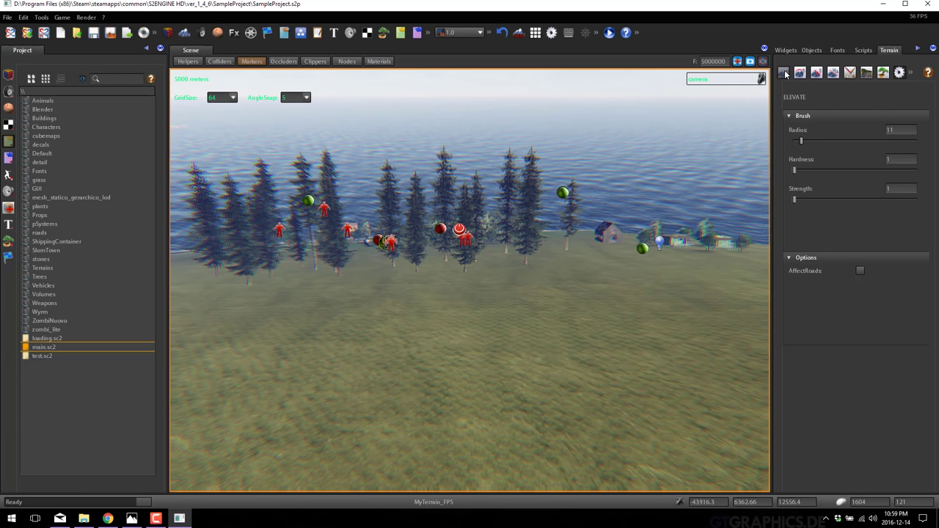
- Look through the terrain Step and Ramp brush settings and the Paint mode's base texture, brush and layer options
click(817, 73)
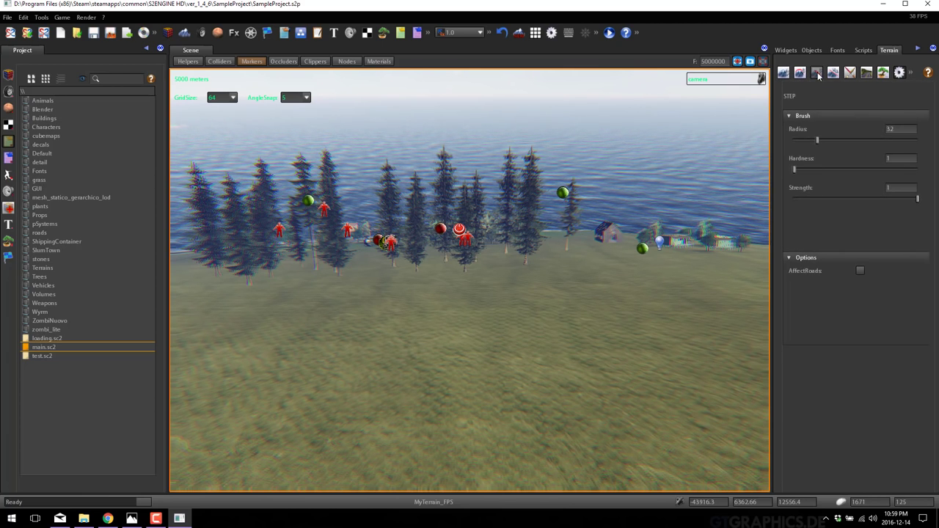
click(832, 74)
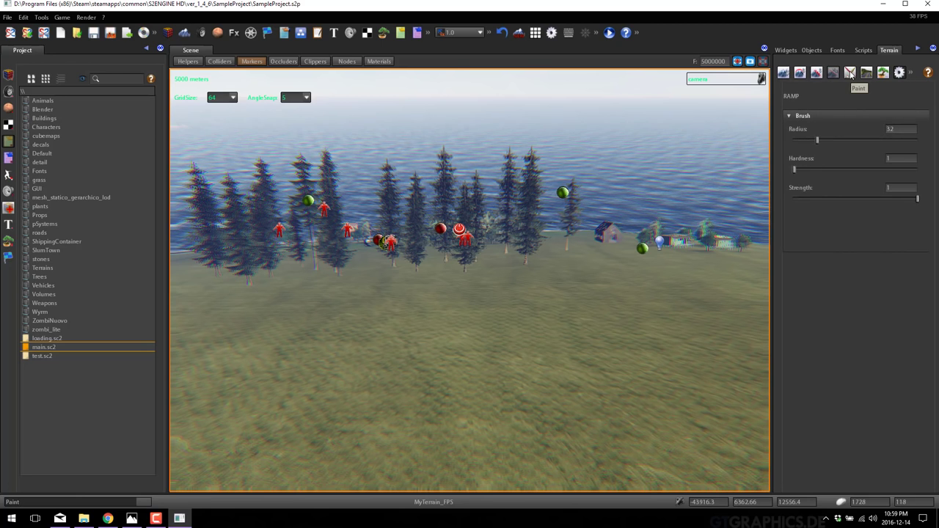
click(850, 73)
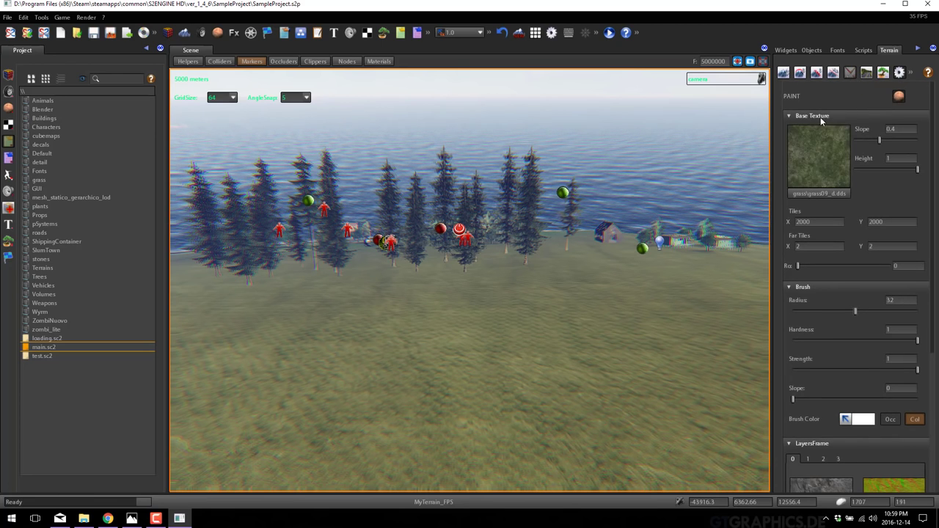
scroll(853, 284, down, 1)
scroll(853, 284, up, 1)
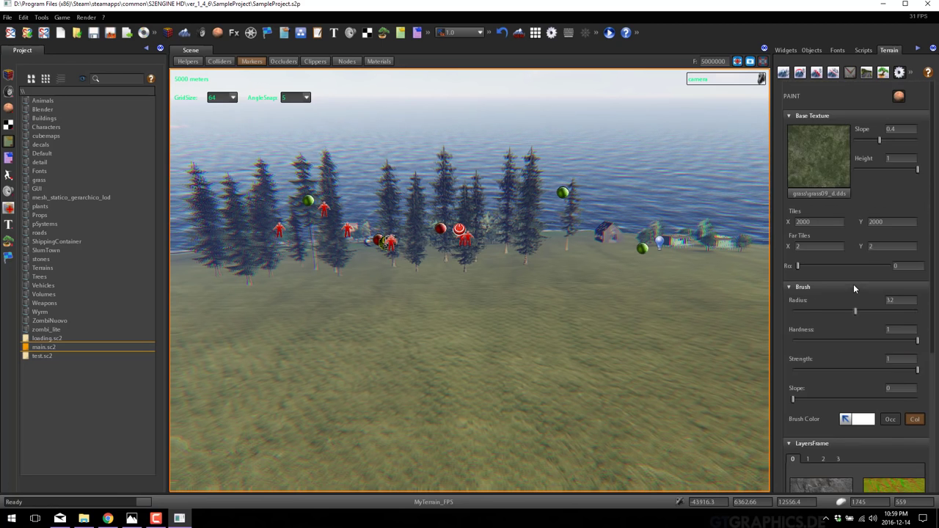
scroll(849, 237, down, 3)
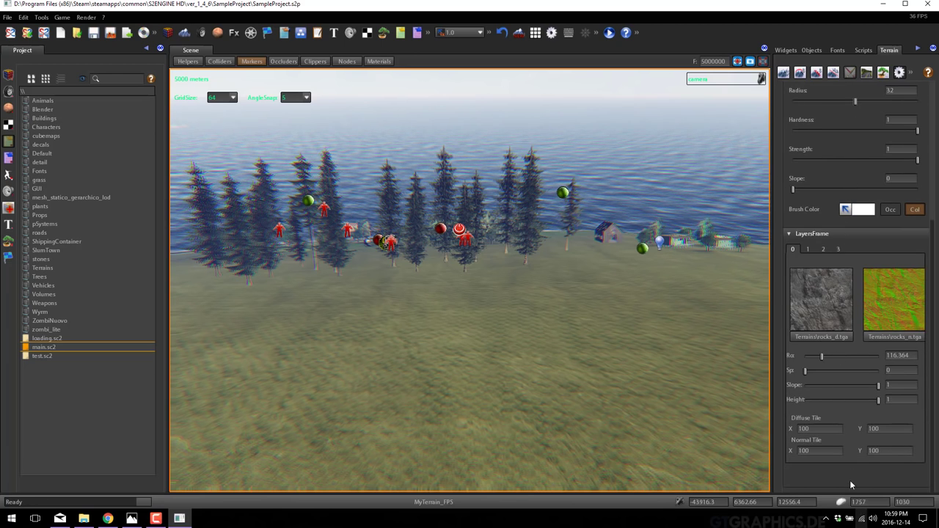
scroll(837, 337, up, 3)
scroll(838, 337, down, 3)
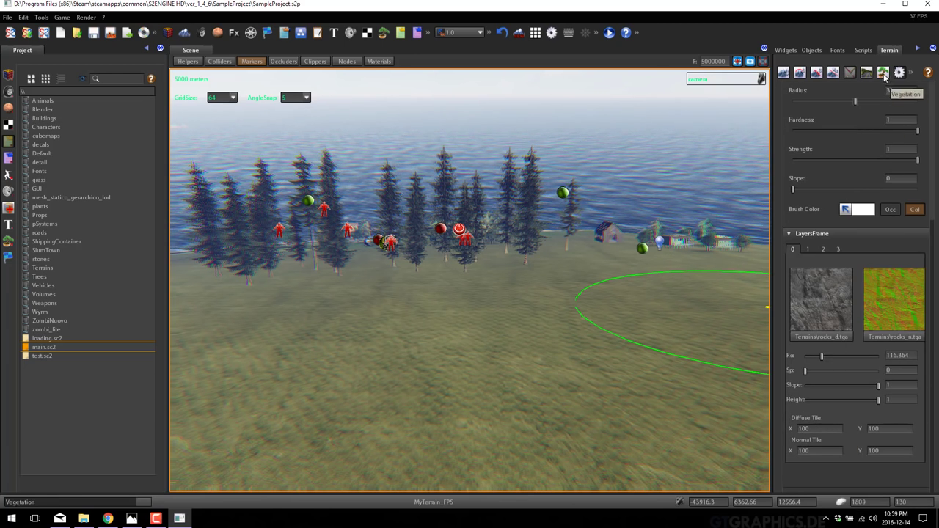
- Examine the terrain's roads, tracks, rivers and fences settings, including the listed fence spline, and the Vegetation layers
click(849, 72)
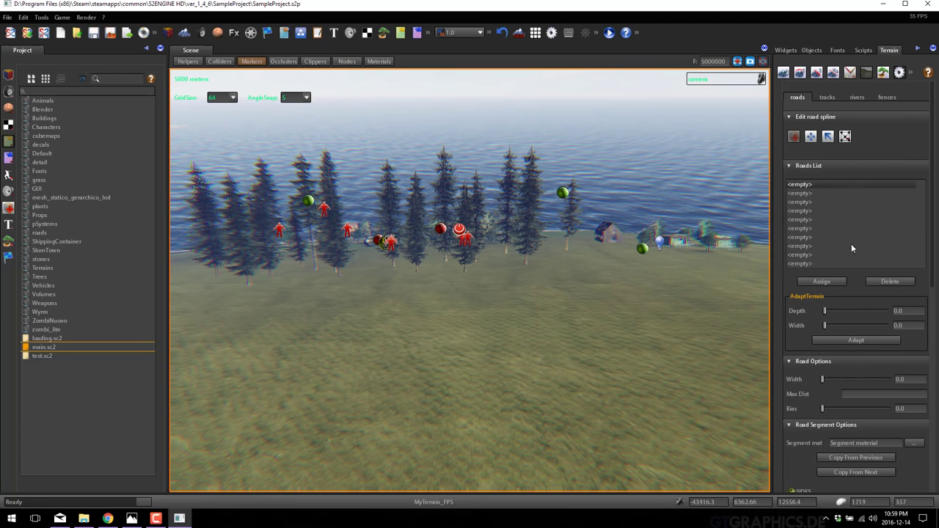
scroll(851, 395, down, 3)
scroll(851, 395, up, 3)
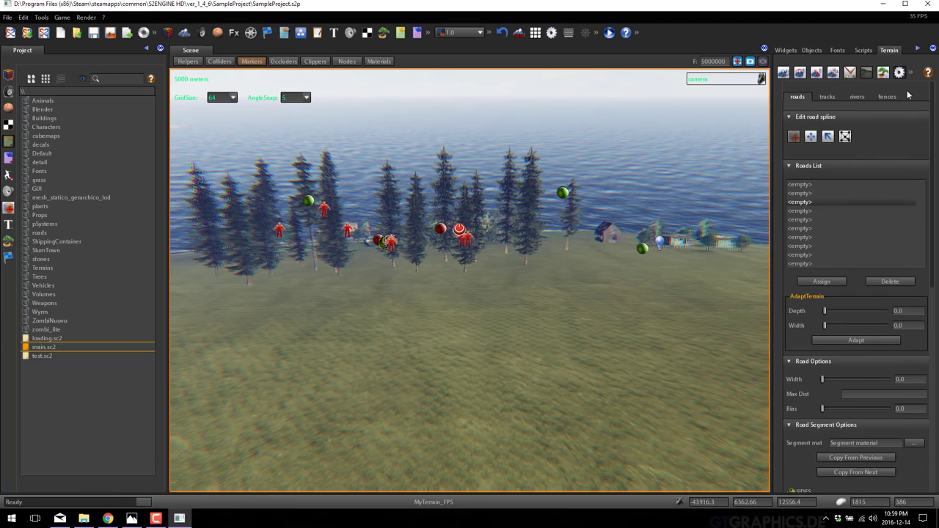
click(827, 98)
click(856, 97)
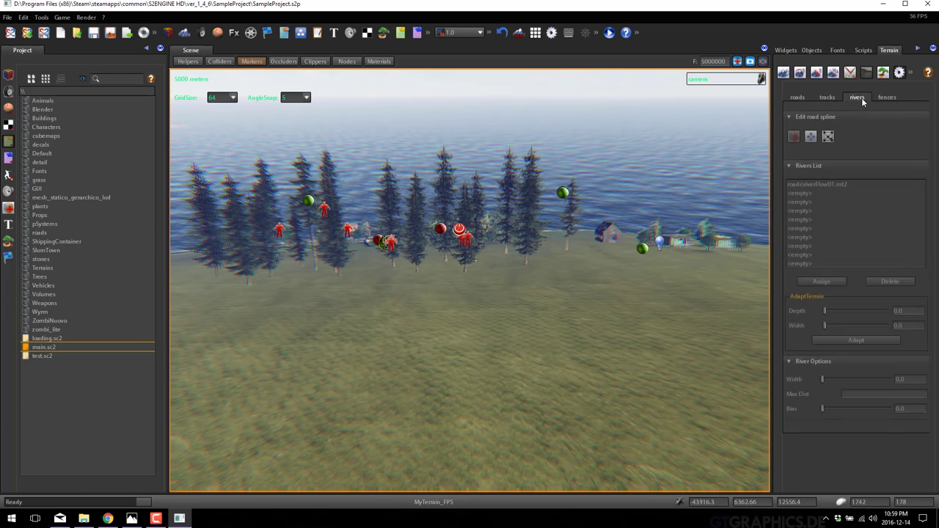
click(883, 98)
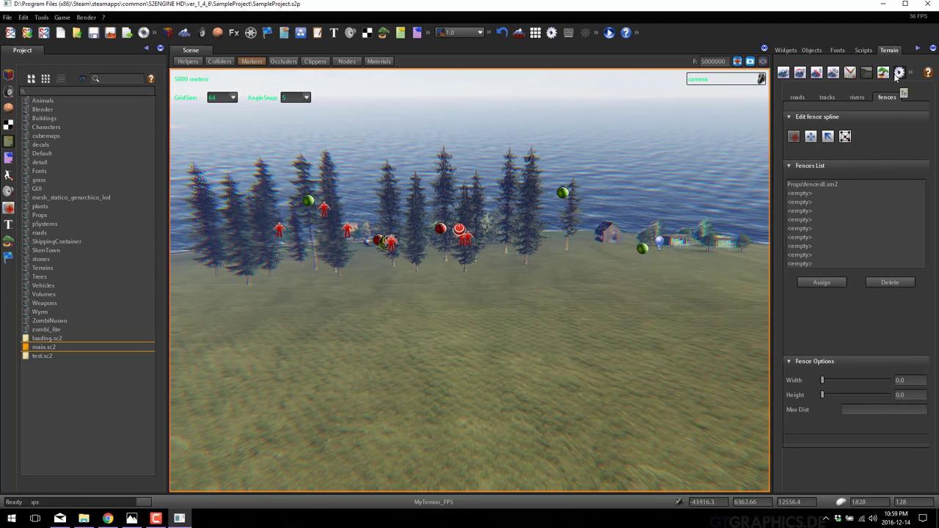
click(819, 184)
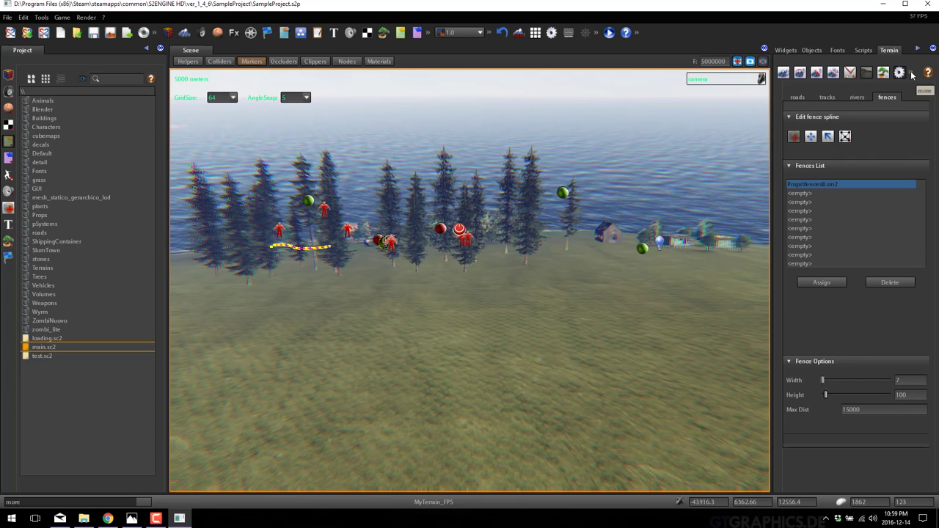
click(882, 72)
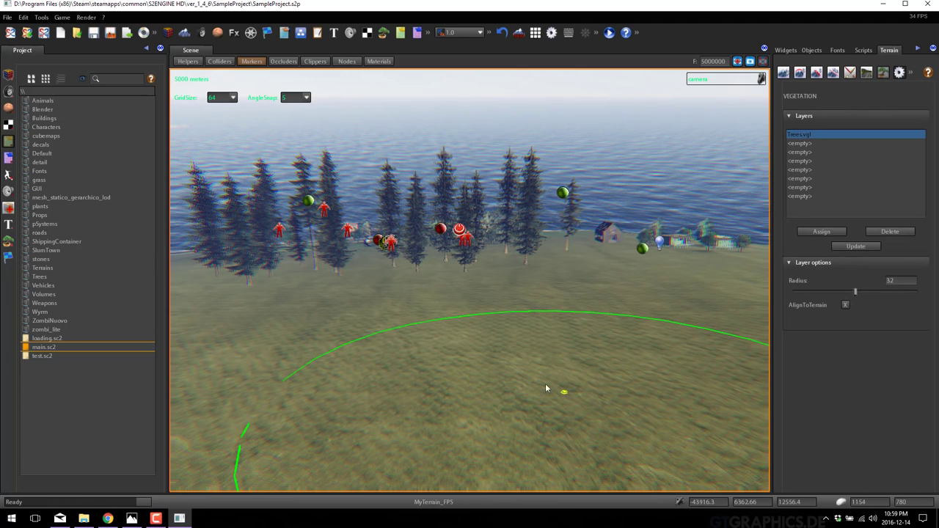
- Elevate the grassland into several rocky hills with the brush radius at 8 and strength at 22
click(783, 72)
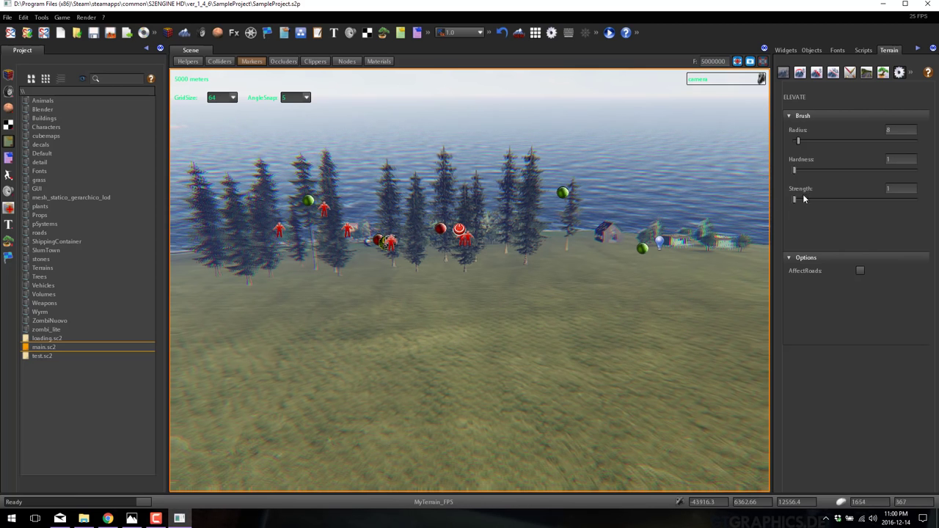
drag(794, 199, 819, 199)
mouse_move(561, 338)
mouse_down()
mouse_move(587, 339)
mouse_move(533, 332)
mouse_move(405, 373)
mouse_move(312, 340)
mouse_move(372, 291)
mouse_move(485, 250)
mouse_move(565, 295)
mouse_move(587, 282)
mouse_move(639, 304)
mouse_move(737, 275)
mouse_move(722, 253)
mouse_move(695, 368)
mouse_move(544, 442)
mouse_move(416, 391)
mouse_move(405, 373)
mouse_up()
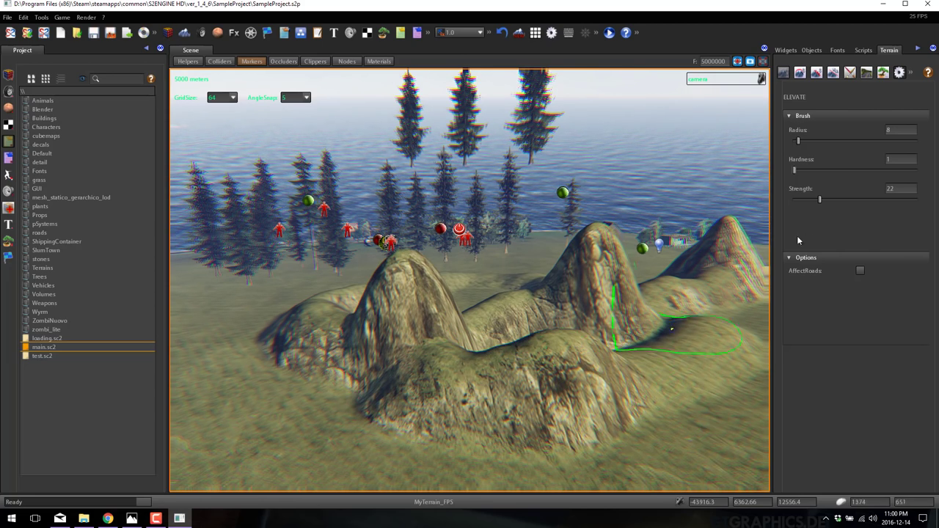
- Smooth the peaks of the middle hills with the Smooth brush at radius 13 and blur 50
click(799, 74)
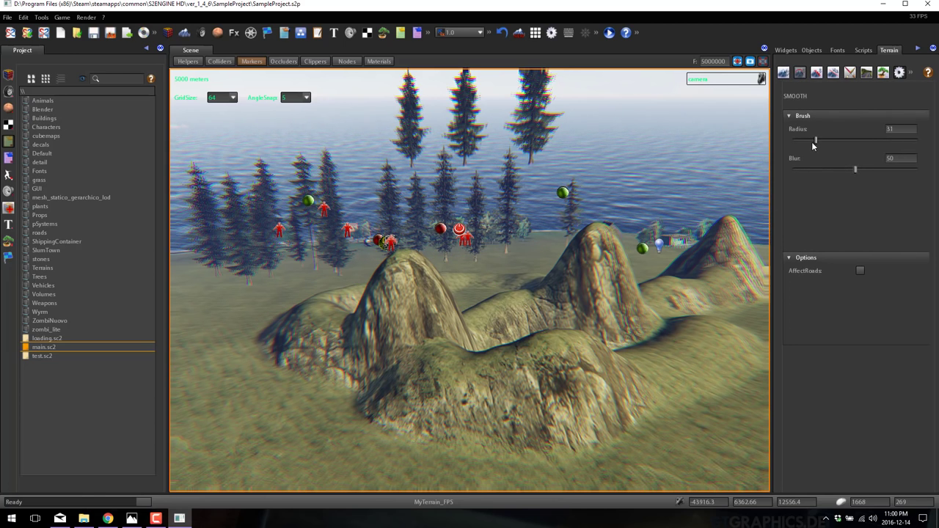
mouse_move(420, 253)
mouse_down()
mouse_move(431, 283)
mouse_move(416, 274)
mouse_move(403, 325)
mouse_move(522, 323)
mouse_up()
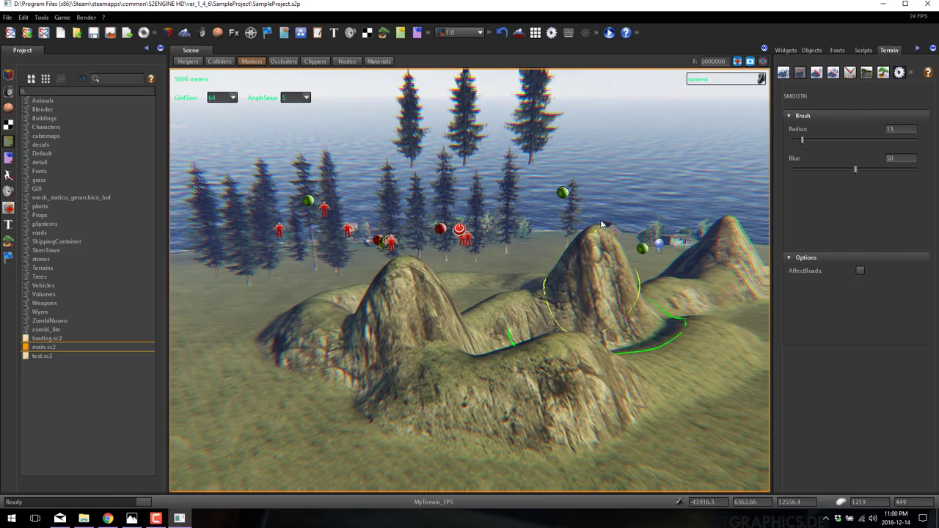
drag(601, 235, 616, 253)
- Level the hills into a broad raised plateau with the Step brush at radius 32 and strength 1
click(817, 72)
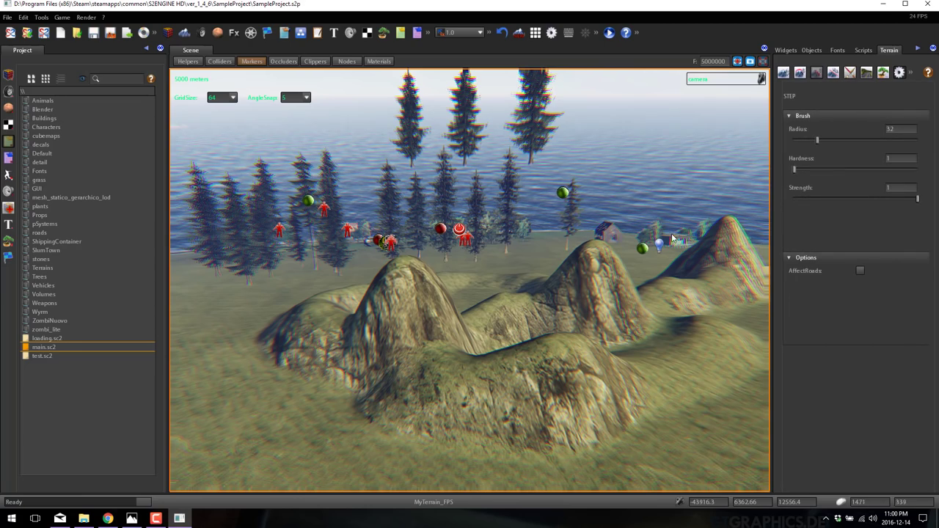
click(607, 292)
mouse_move(608, 292)
mouse_down()
mouse_move(588, 356)
mouse_move(321, 392)
mouse_move(304, 374)
mouse_up()
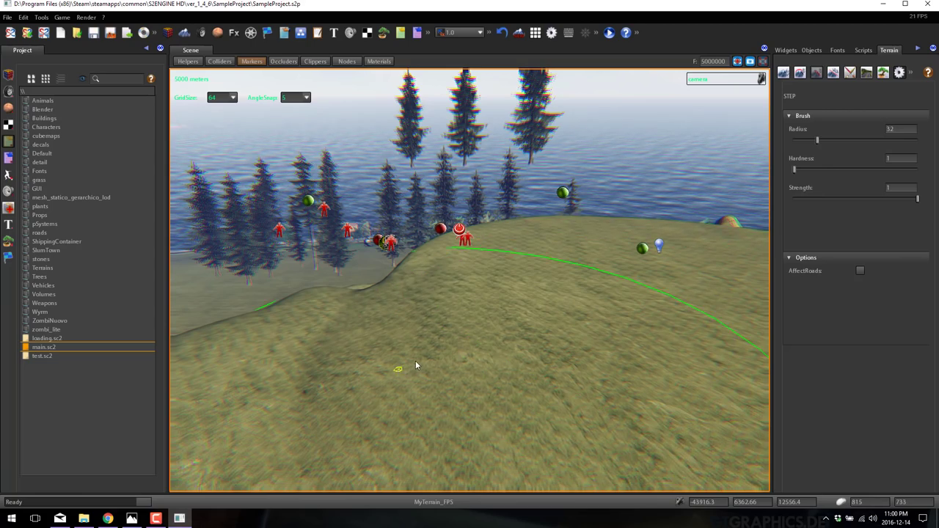
- Shape a ramp across the plateau's near slope with the Ramp brush at radius 32, hardness 1 and strength 1
key(s)
scroll(433, 359, down, 2)
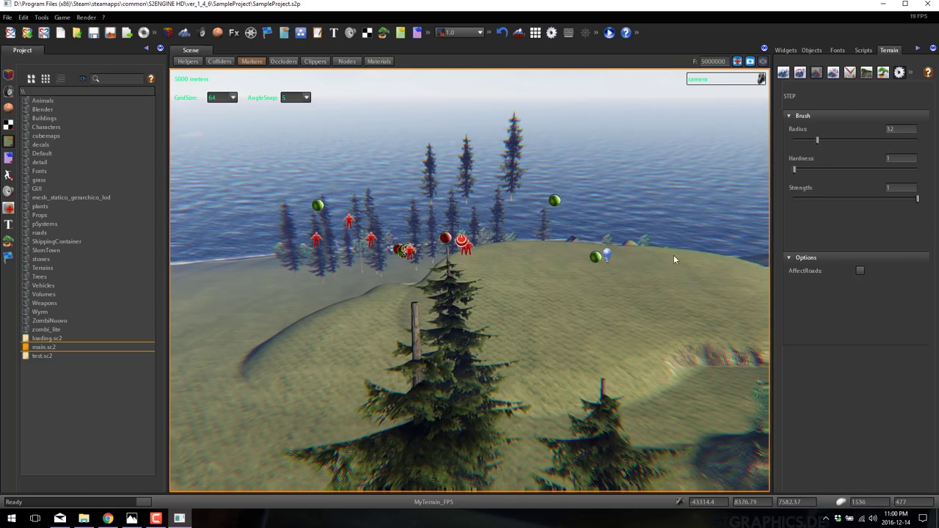
click(832, 72)
click(681, 293)
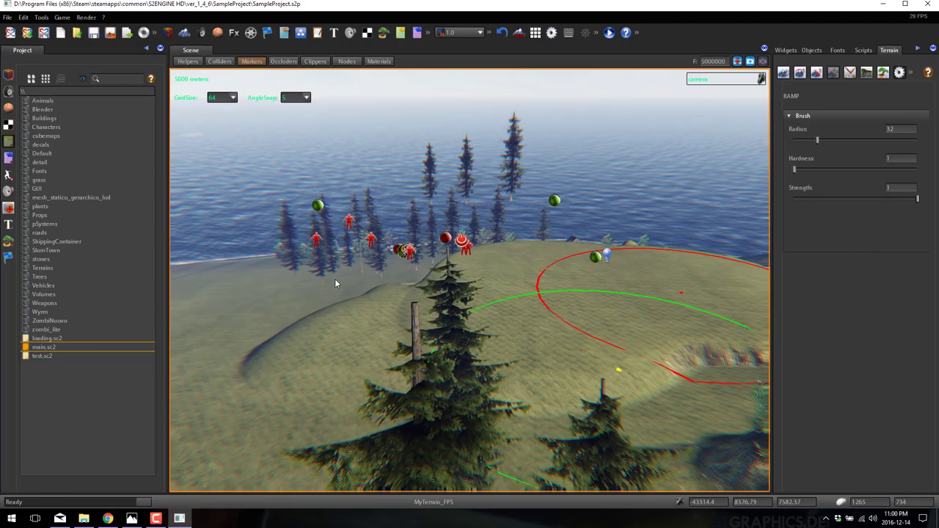
scroll(335, 283, up, 5)
scroll(482, 345, down, 3)
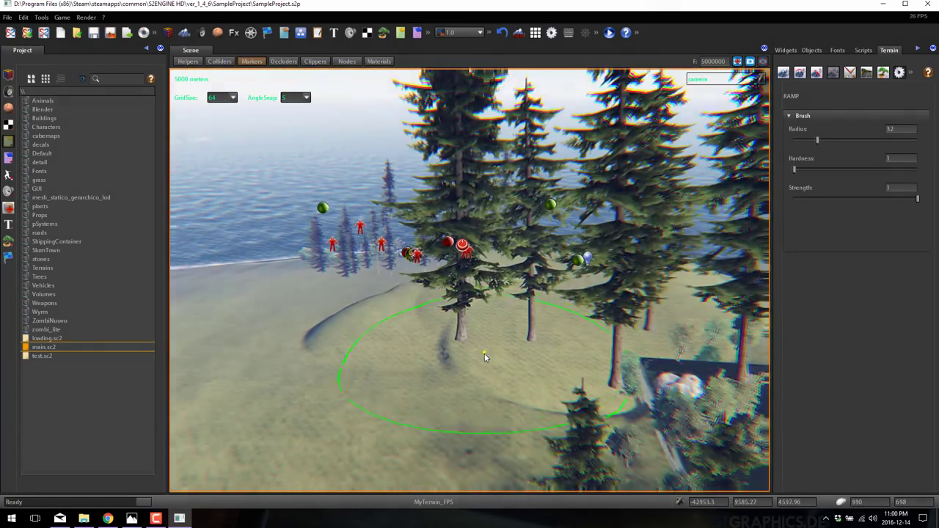
click(386, 367)
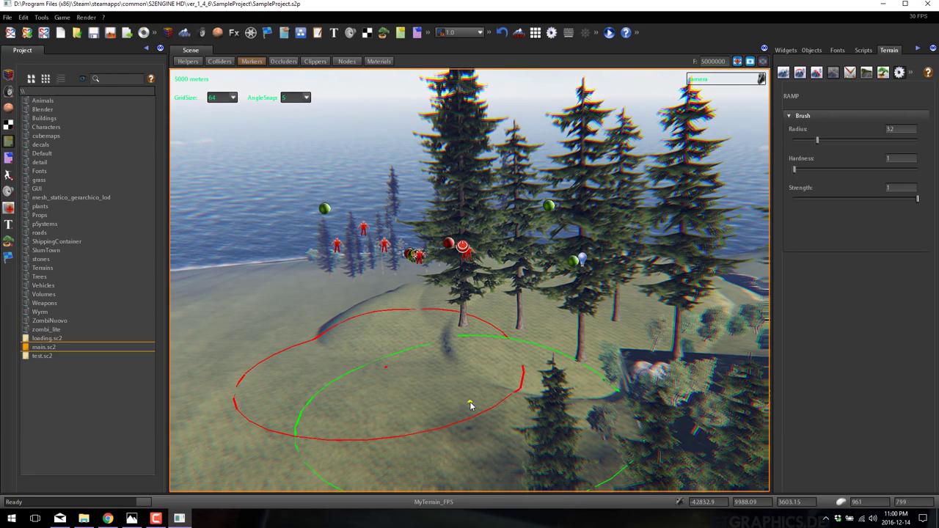
click(339, 395)
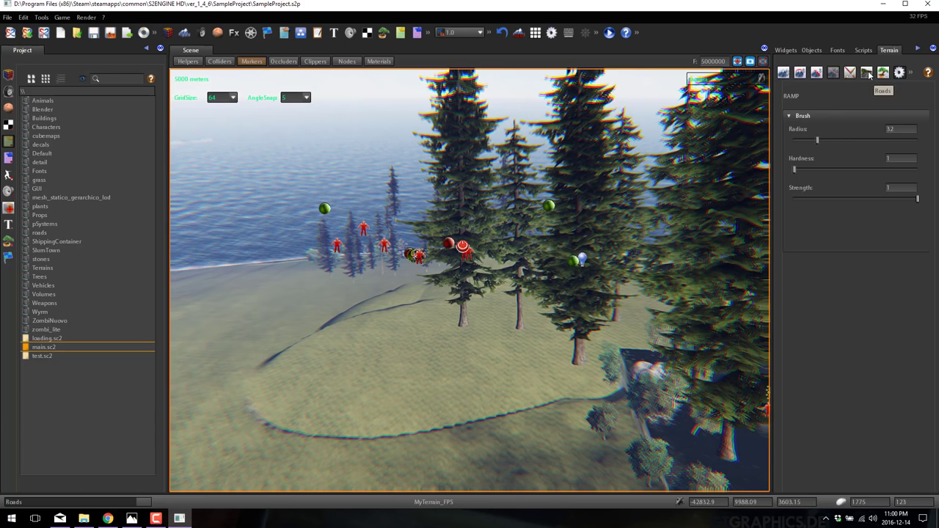
- Examine the terrain's Paint settings, including the base texture, brush and texture layers
click(833, 72)
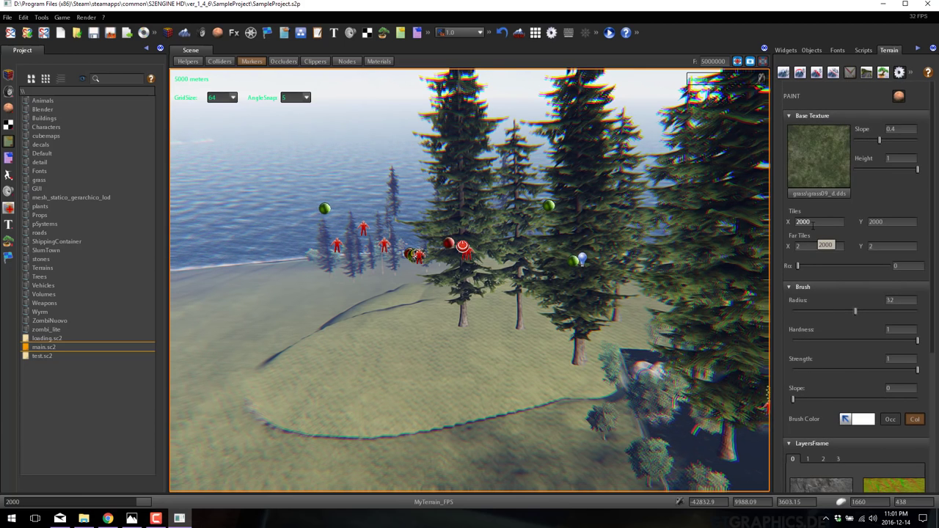
scroll(851, 317, down, 3)
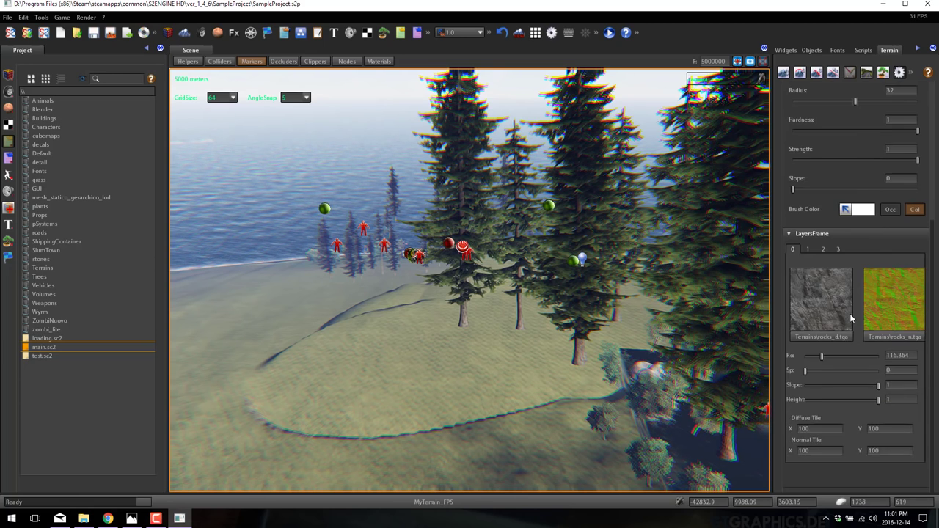
scroll(850, 317, up, 3)
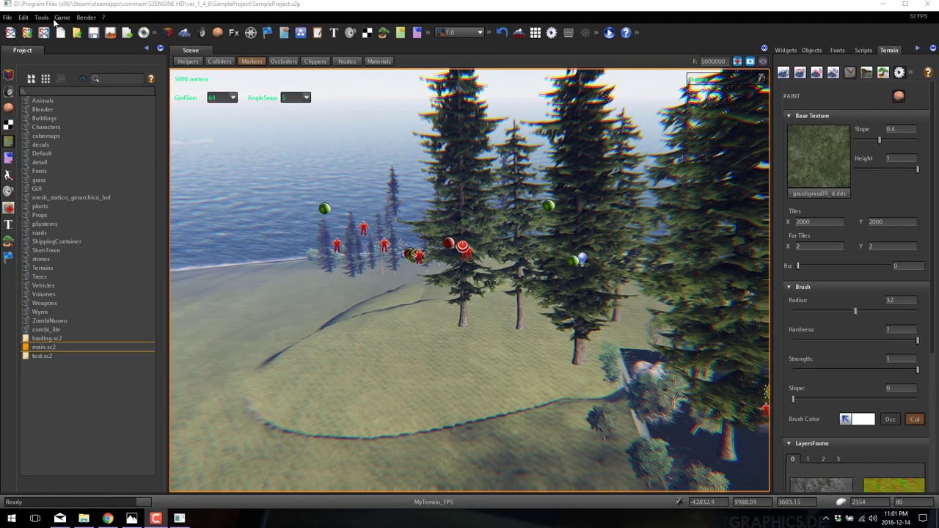
- Open the Models editor and frame the whole metal barrel from slightly above
click(43, 18)
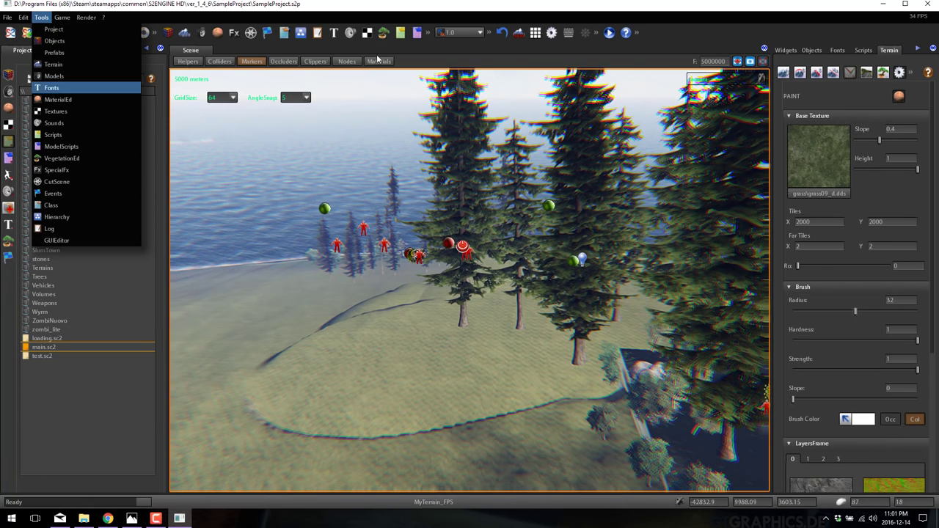
click(523, 16)
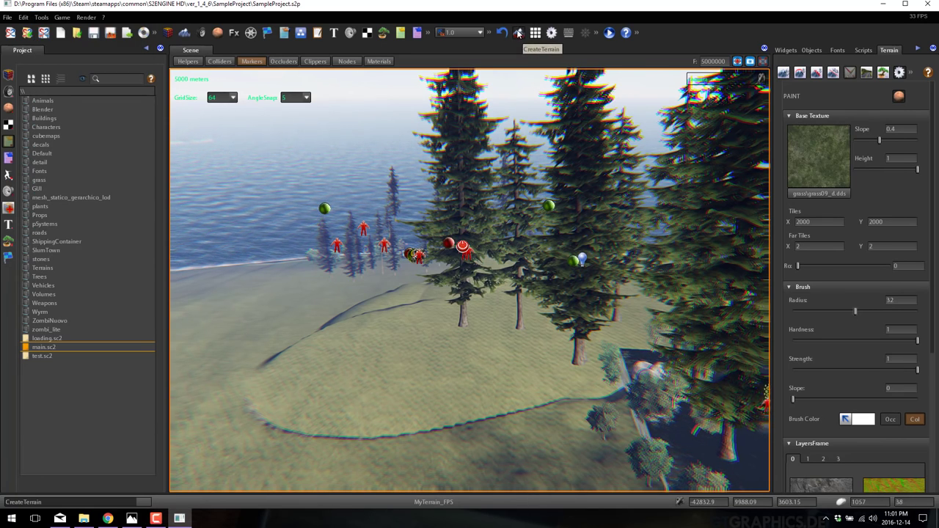
click(42, 18)
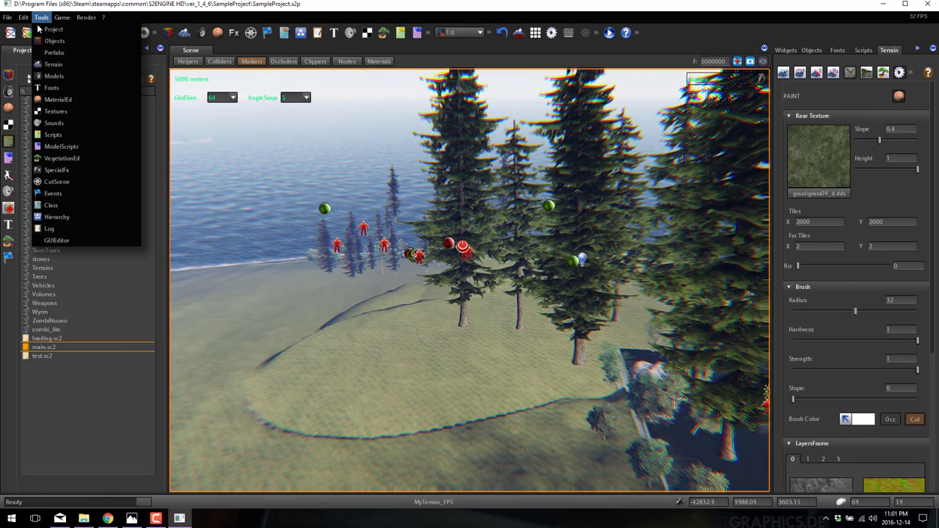
click(58, 77)
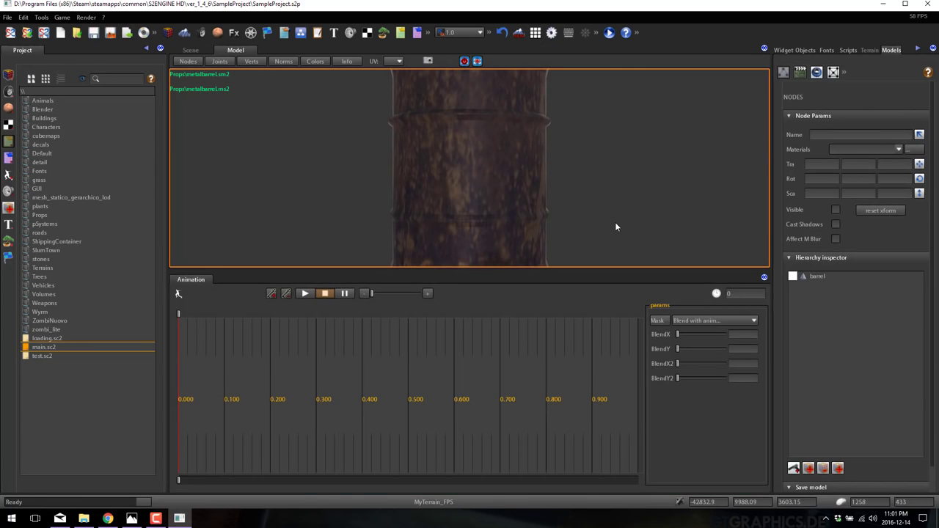
scroll(615, 226, down, 5)
scroll(598, 210, up, 3)
middle_drag(500, 177, 473, 120)
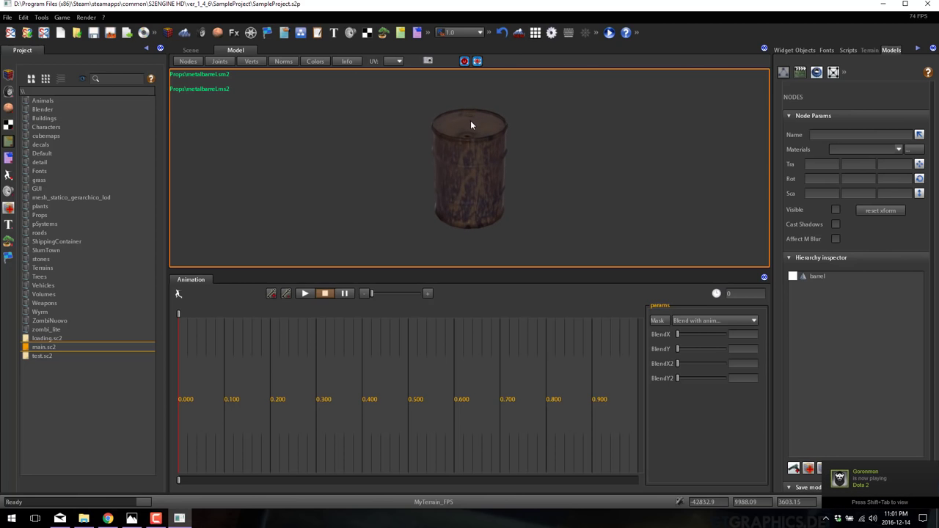
- Preview the barrel's normals and its UV channel 0 layout, hiding each overlay after viewing it
click(293, 63)
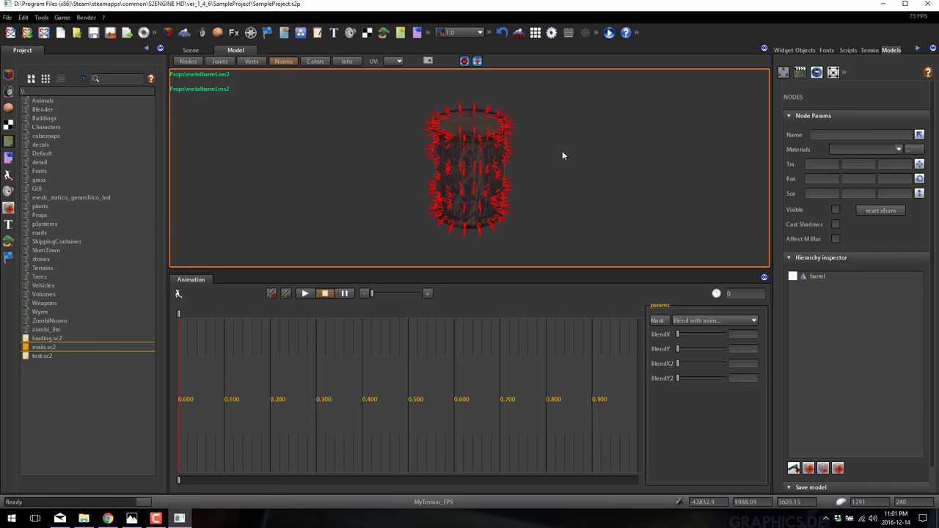
click(283, 61)
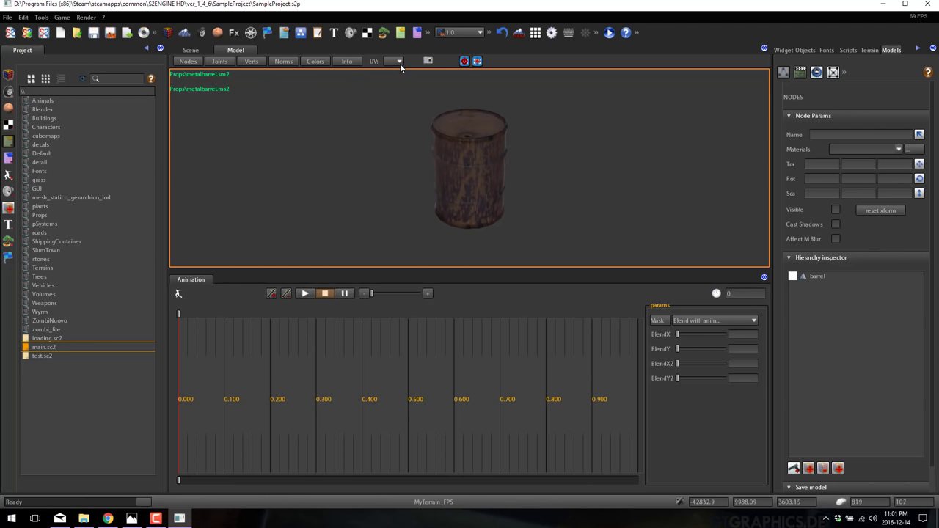
click(400, 61)
click(385, 71)
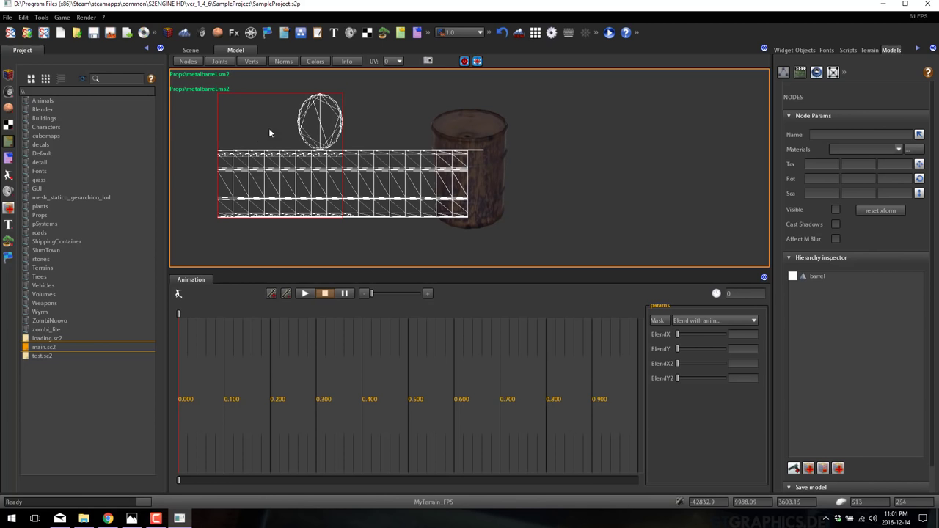
click(398, 62)
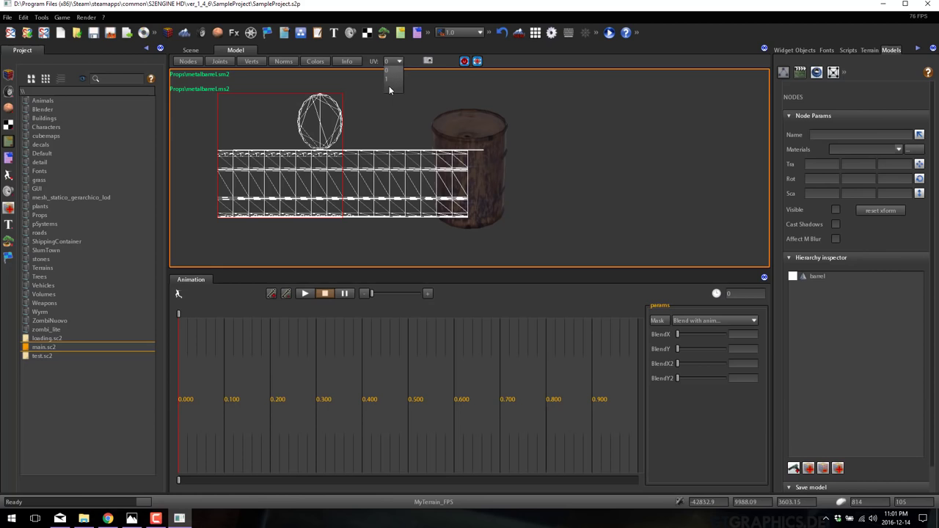
click(388, 90)
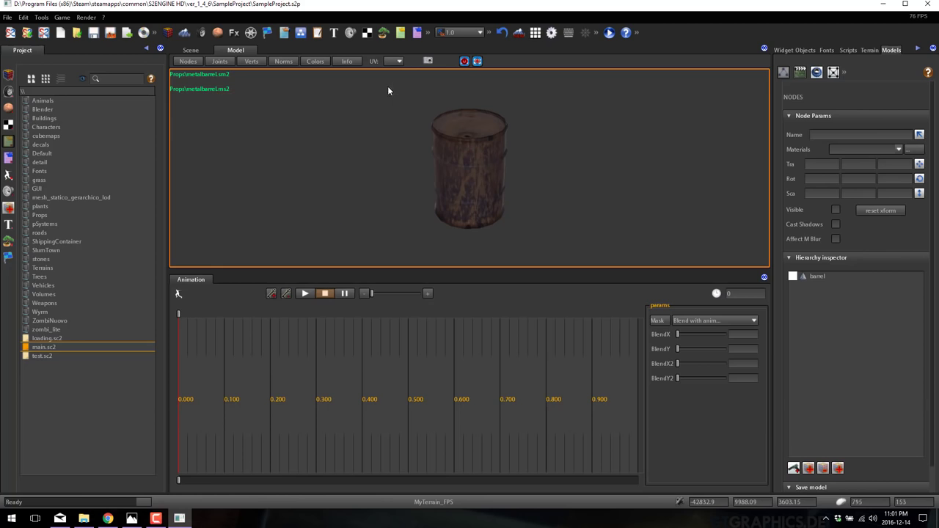
- Preview the barrel's vertices while inspecting the Edit Geometry and Model Physics settings, and hide the vertices again
click(246, 63)
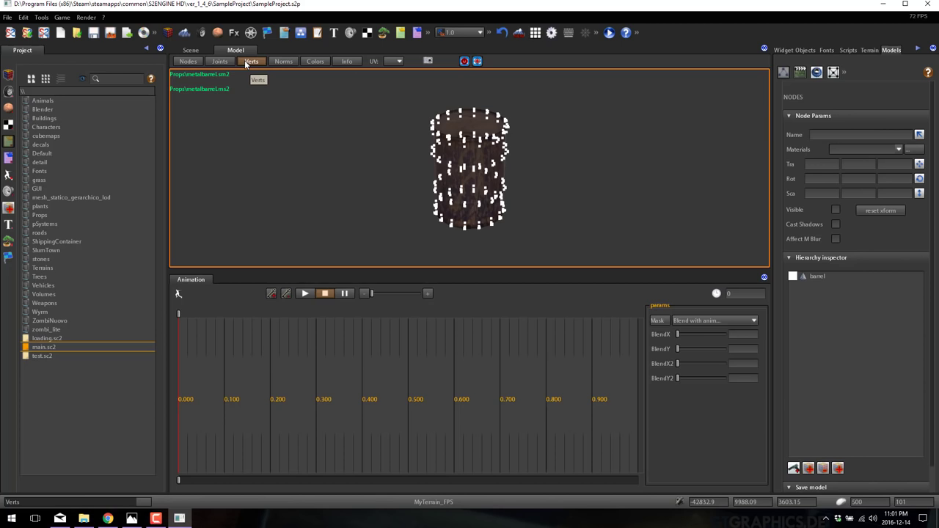
click(247, 62)
click(249, 62)
click(833, 72)
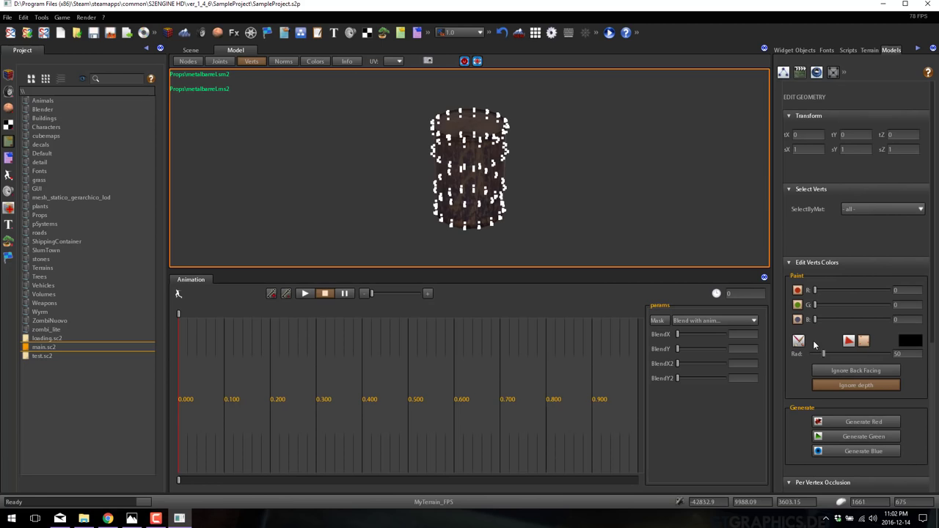
click(816, 72)
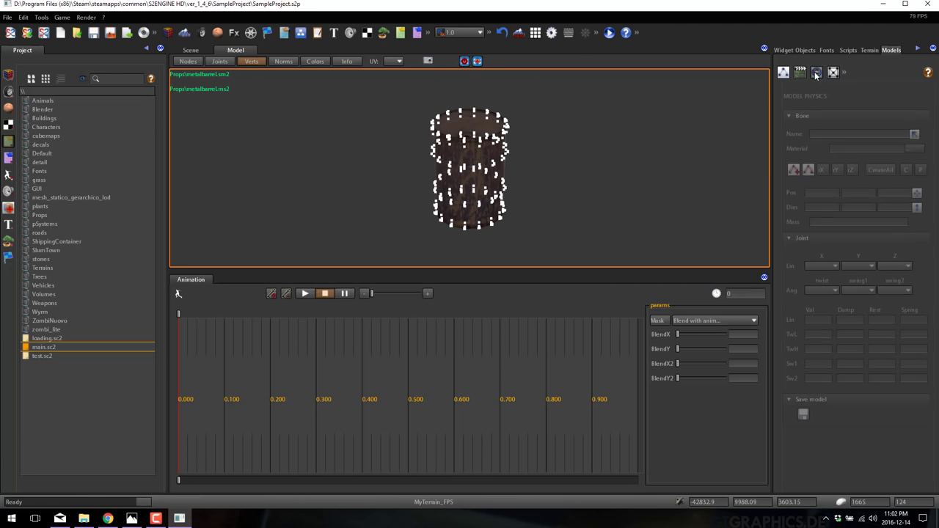
click(254, 61)
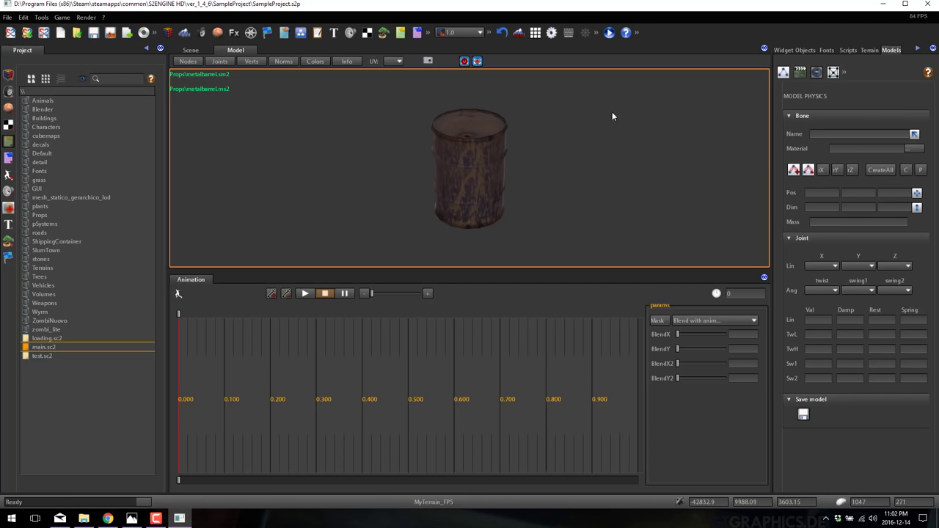
- Inspect the barrel's Animations and Nodes settings and collapse the Hierarchy inspector
click(799, 72)
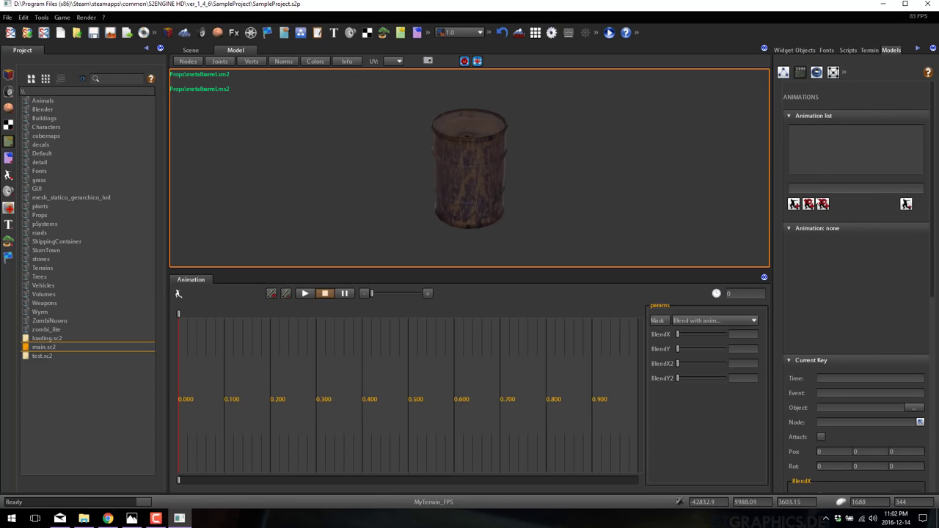
click(782, 72)
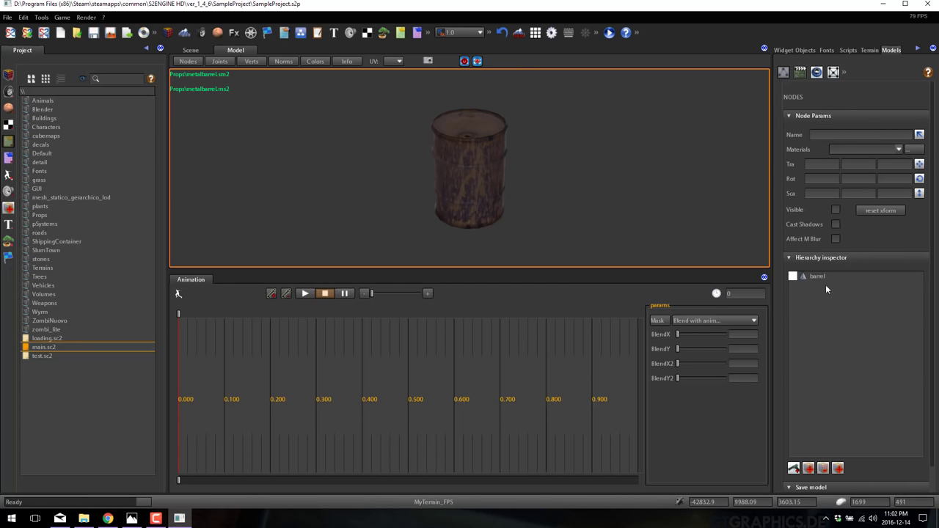
click(790, 258)
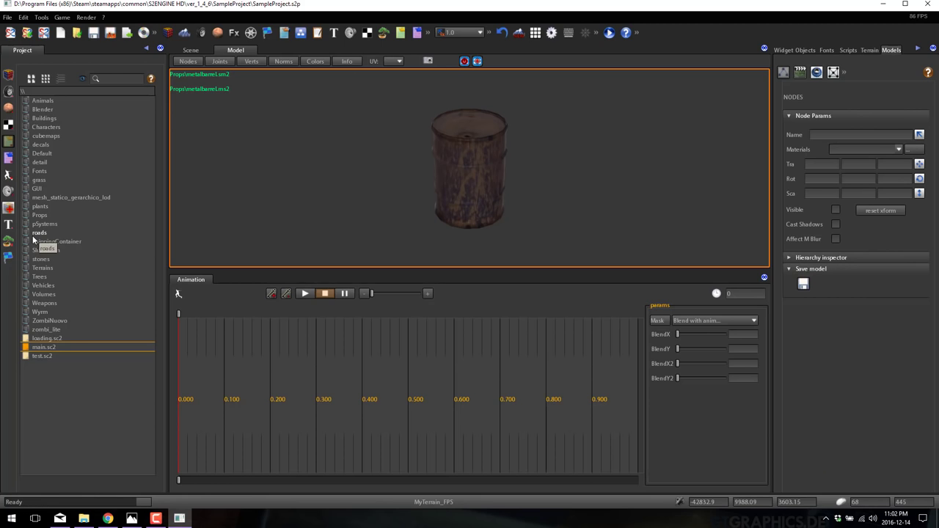
- Show the project files as thumbnails filtered to models, and load the zombie stance model from the ZombiNuovo folder
click(45, 79)
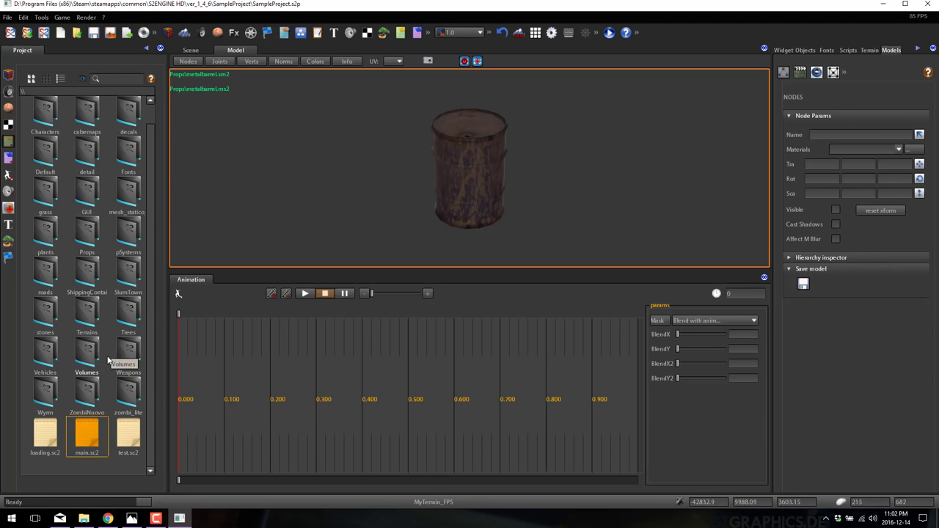
double_click(91, 387)
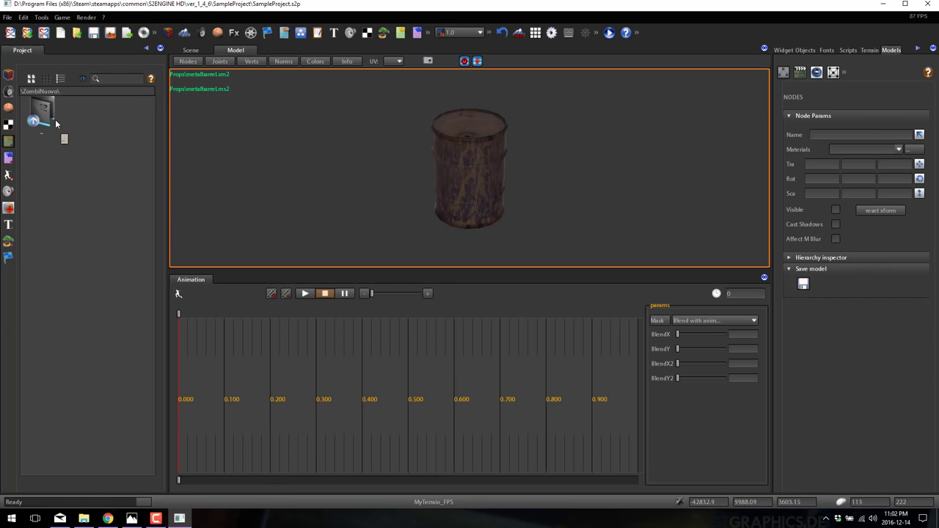
click(9, 92)
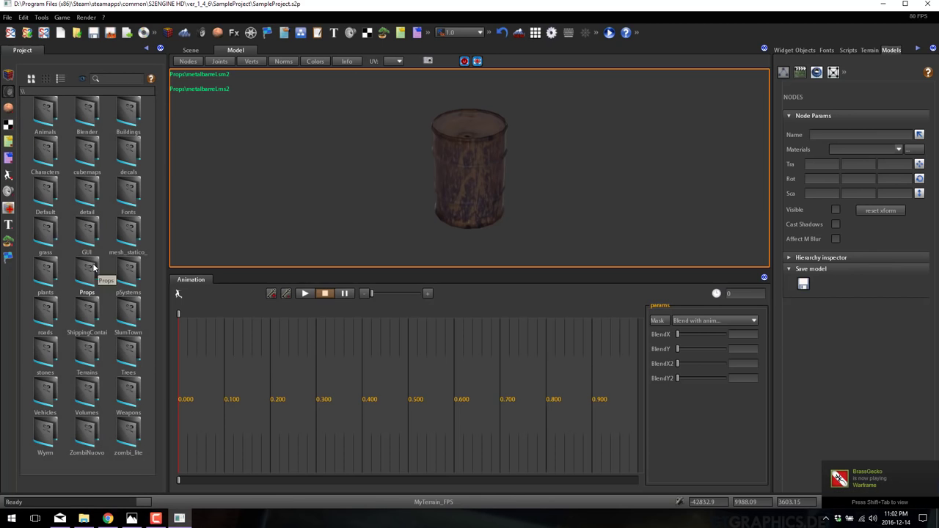
double_click(88, 429)
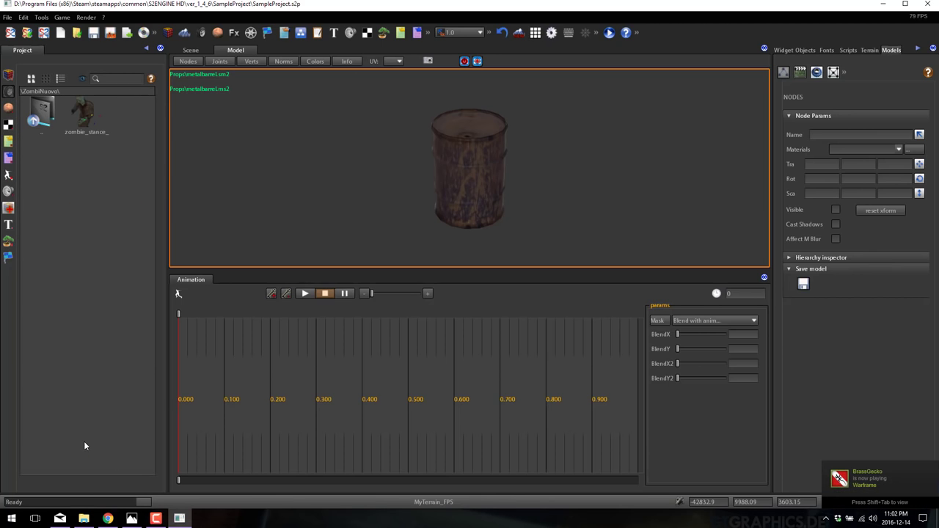
click(85, 117)
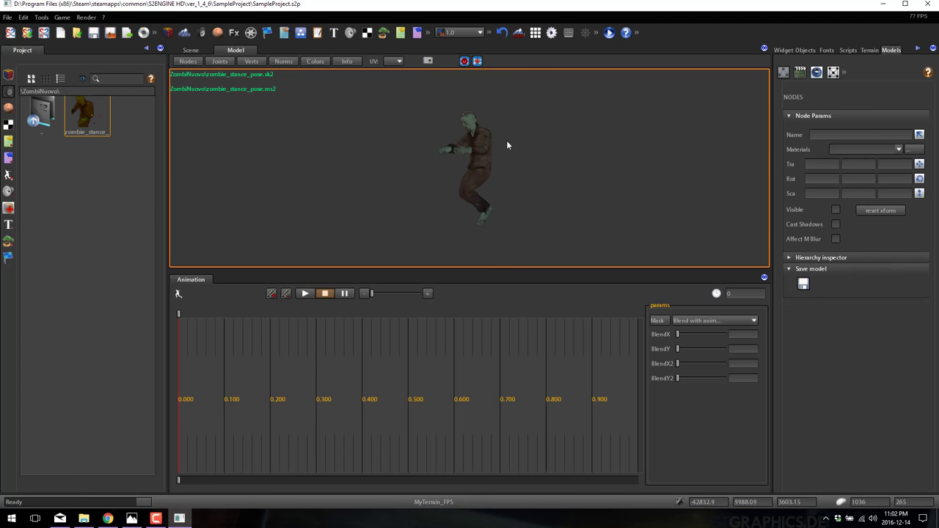
- Play the zombie's attack, neckBite and walk2 animations in the model preview
click(800, 72)
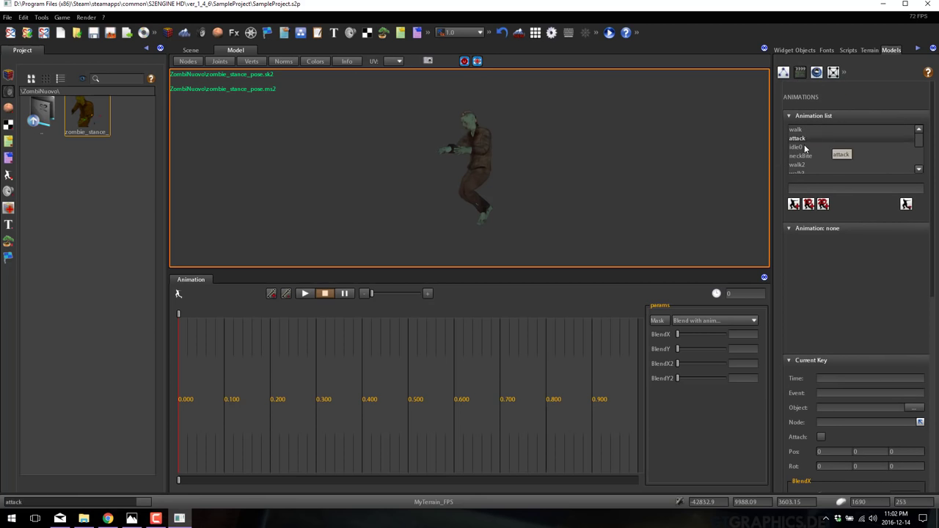
click(798, 138)
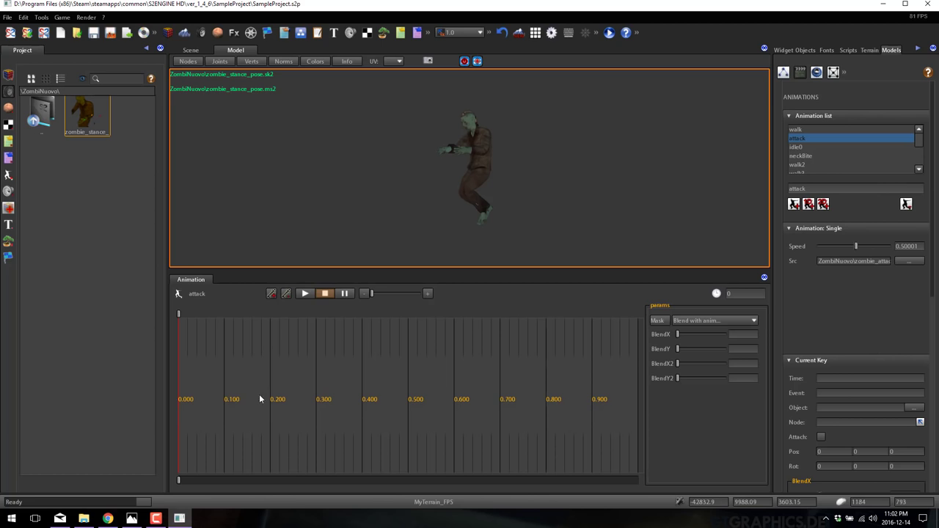
click(308, 294)
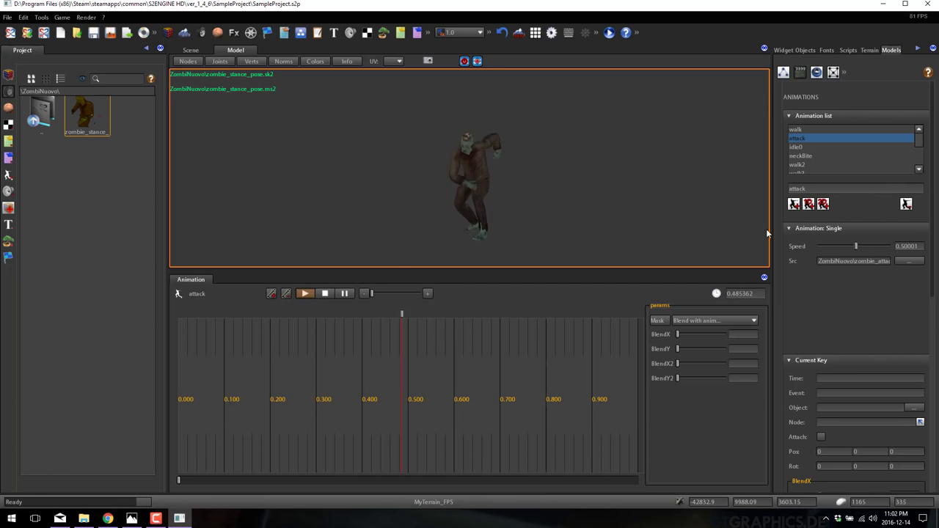
click(799, 156)
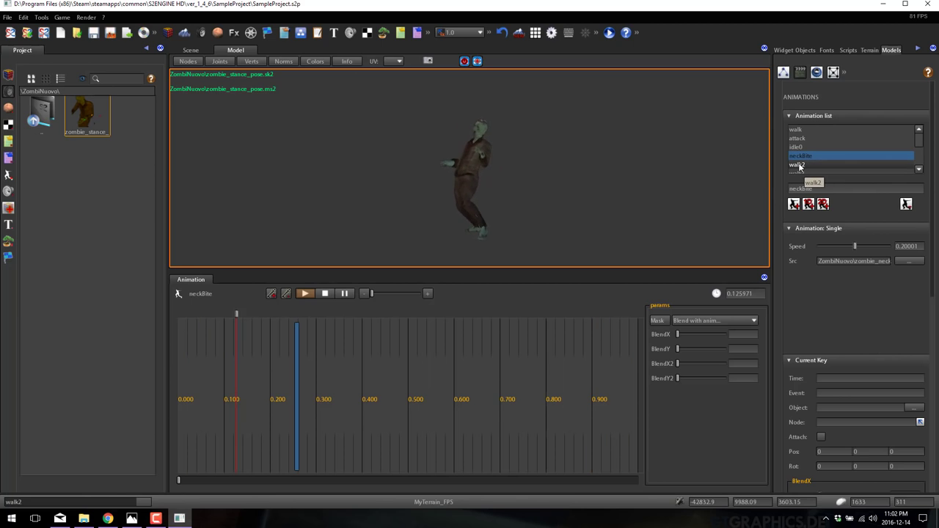
click(798, 165)
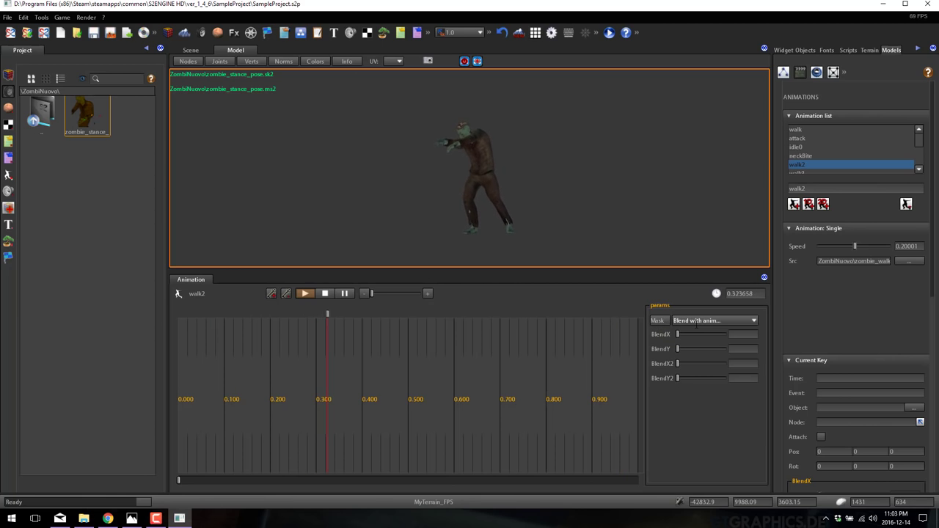
- List the animations available for blending with the zombie's walk2 animation
click(754, 321)
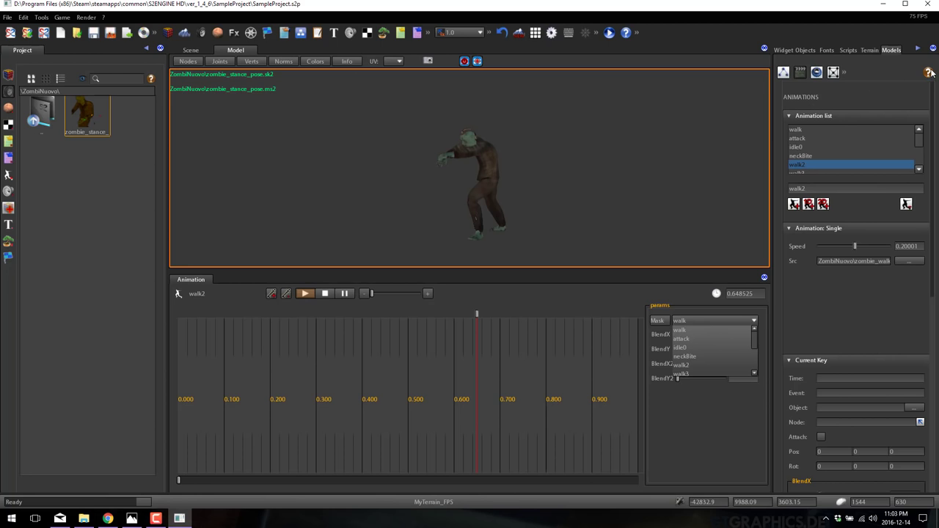
- Start an object import and choose ShippingContainer.fbx from the Desktop folder on drive C
click(8, 75)
click(9, 75)
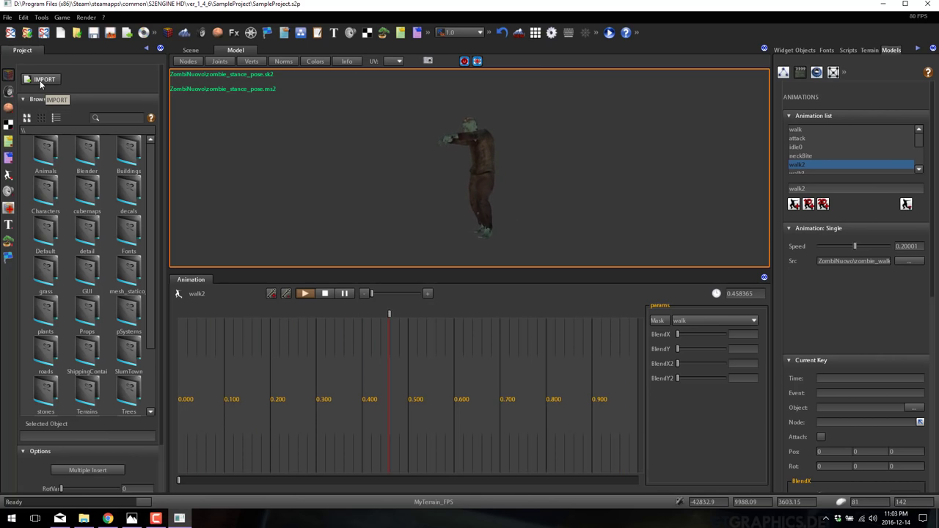
click(40, 82)
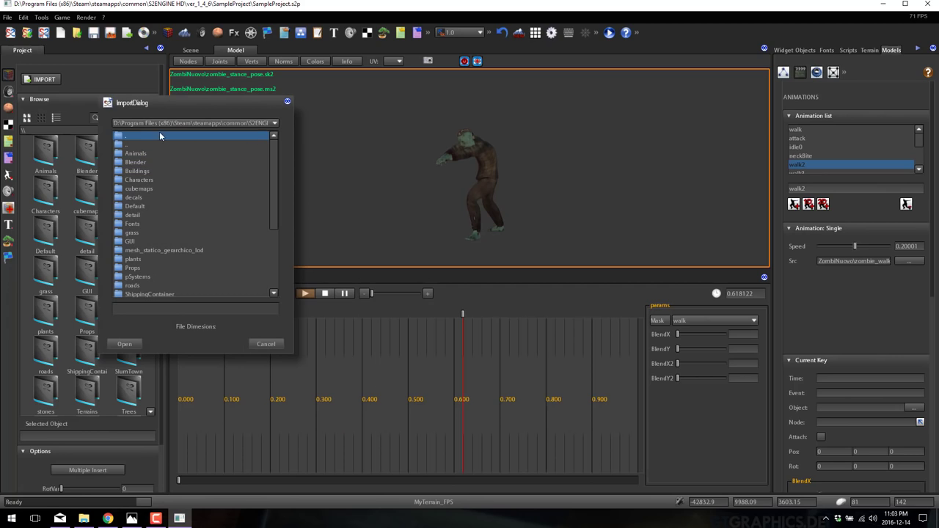
click(274, 122)
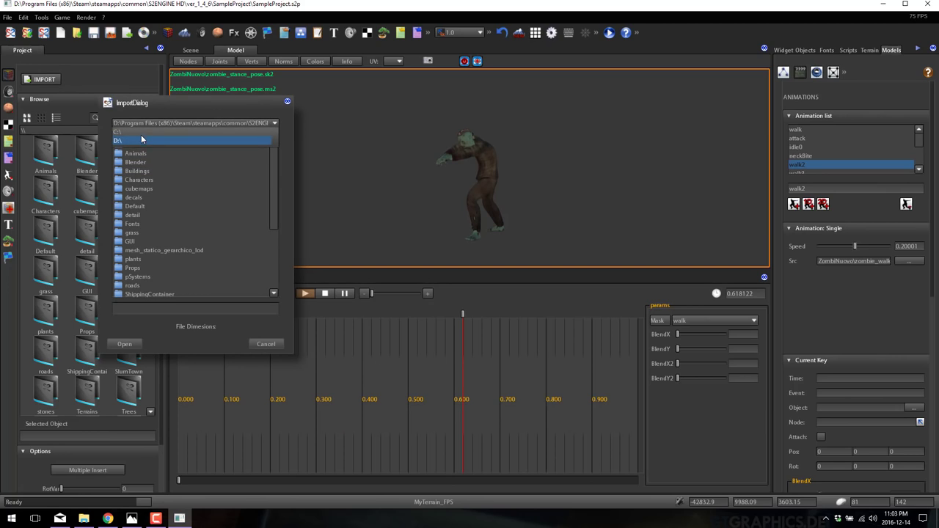
click(141, 134)
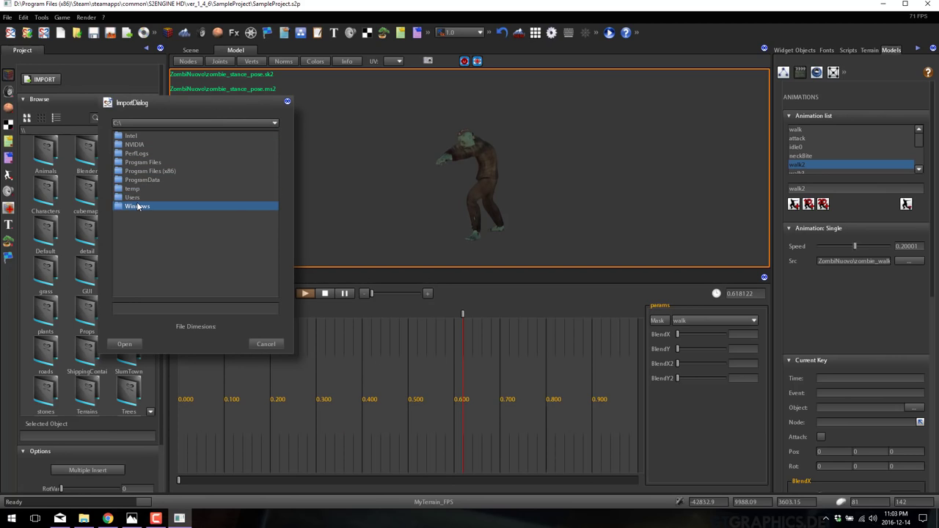
double_click(132, 198)
double_click(137, 181)
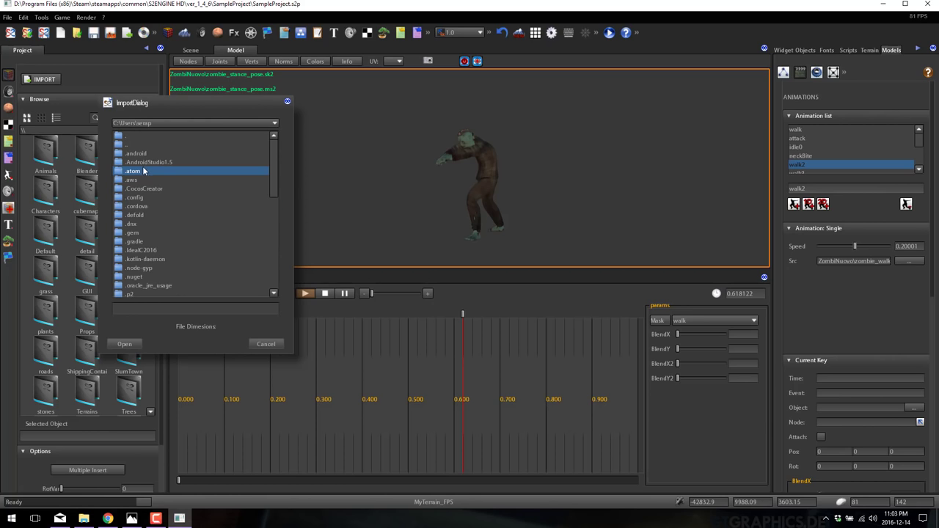
scroll(150, 224, down, 3)
scroll(151, 228, down, 2)
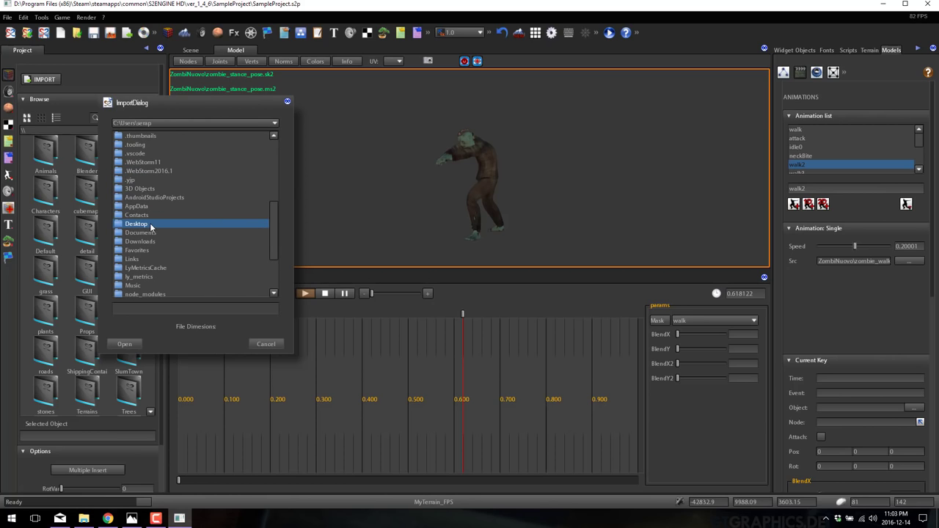
double_click(136, 224)
click(146, 171)
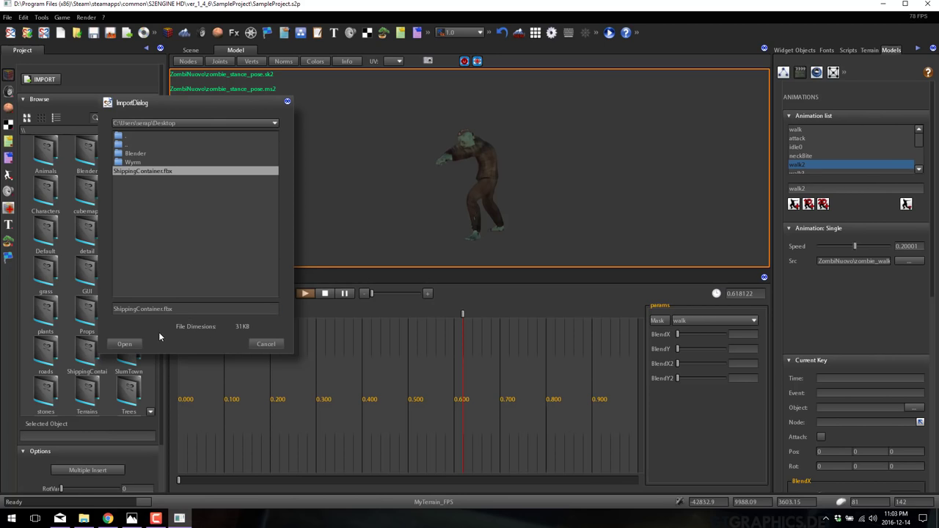
click(135, 344)
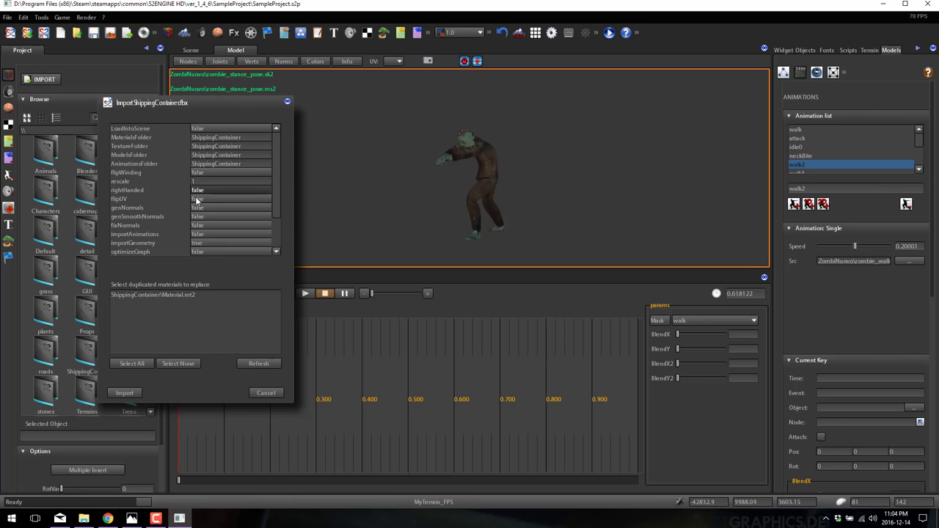
- Review the import options for ShippingContainer.fbx and import it with the default settings
scroll(190, 226, down, 1)
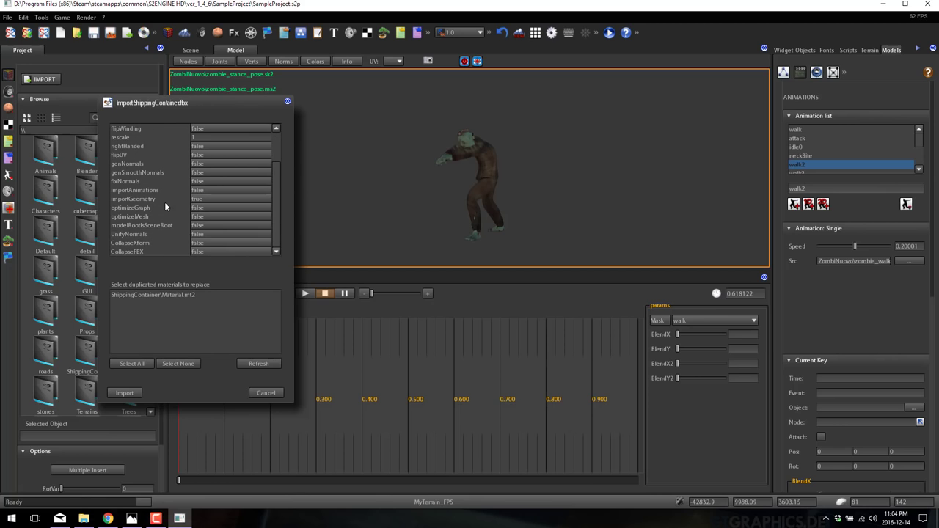
scroll(153, 172, up, 1)
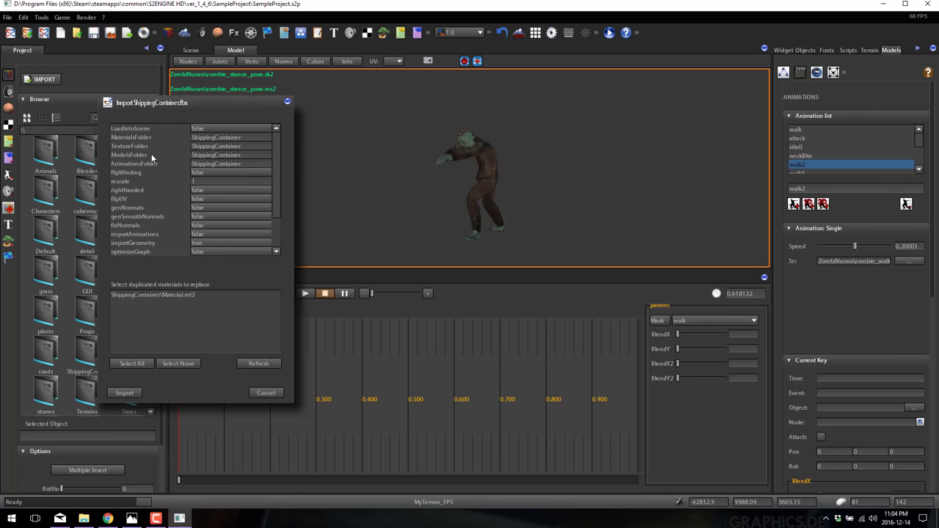
scroll(151, 154, down, 5)
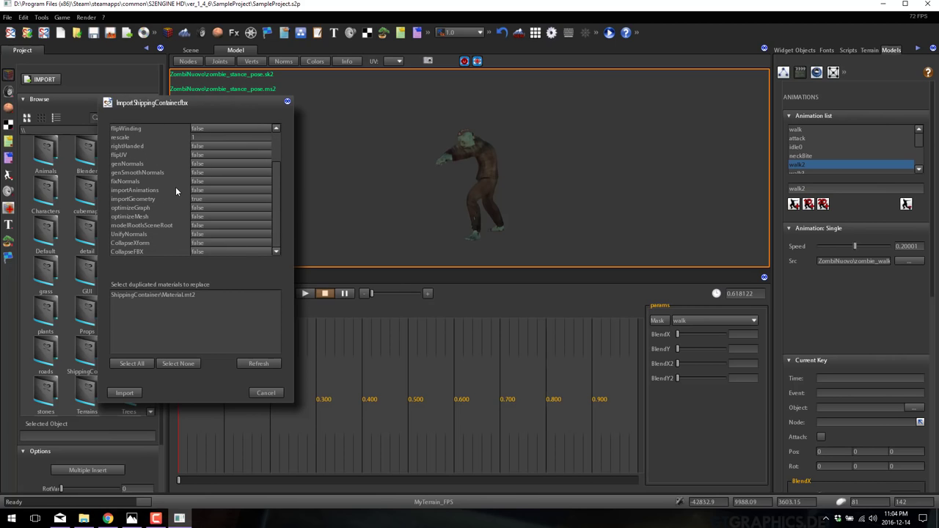
click(125, 393)
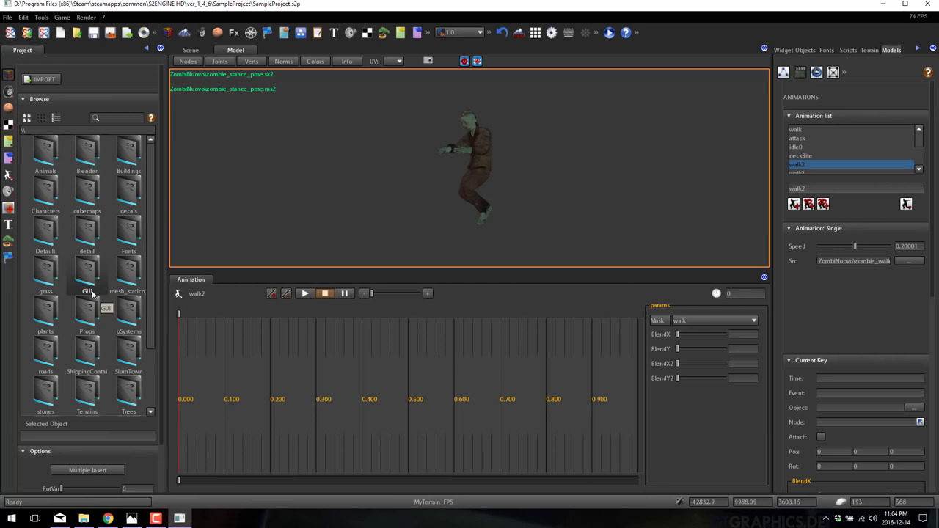
- Inspect the Cube.so2 prefab from the ShippingContainer folder and view the container from different angles
scroll(85, 294, down, 2)
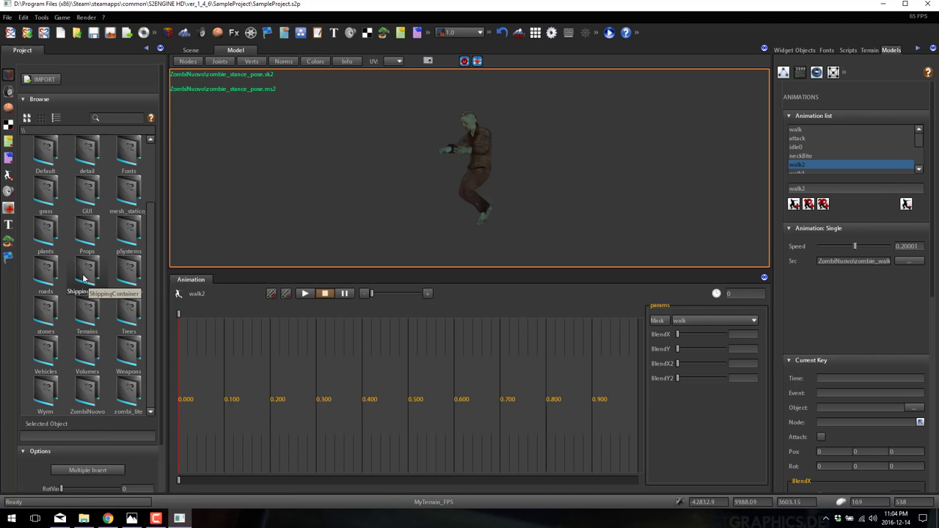
double_click(93, 266)
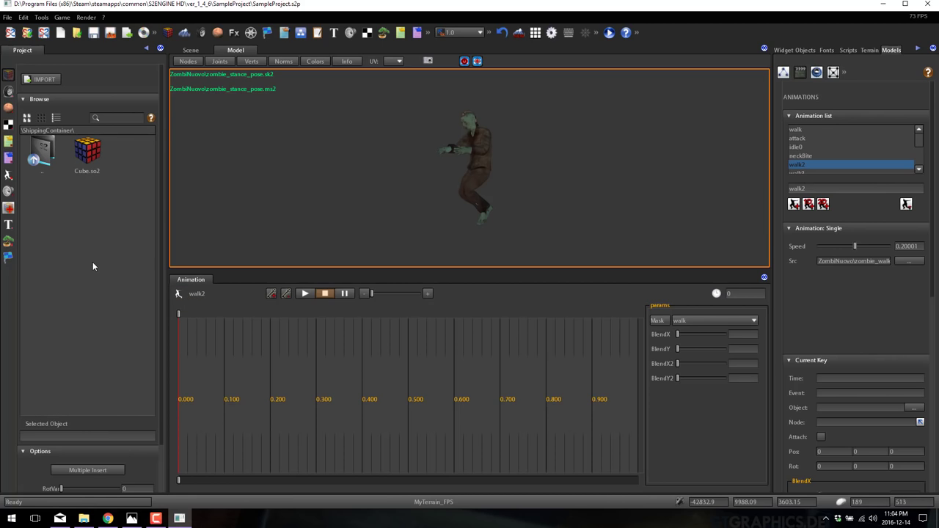
right_click(93, 161)
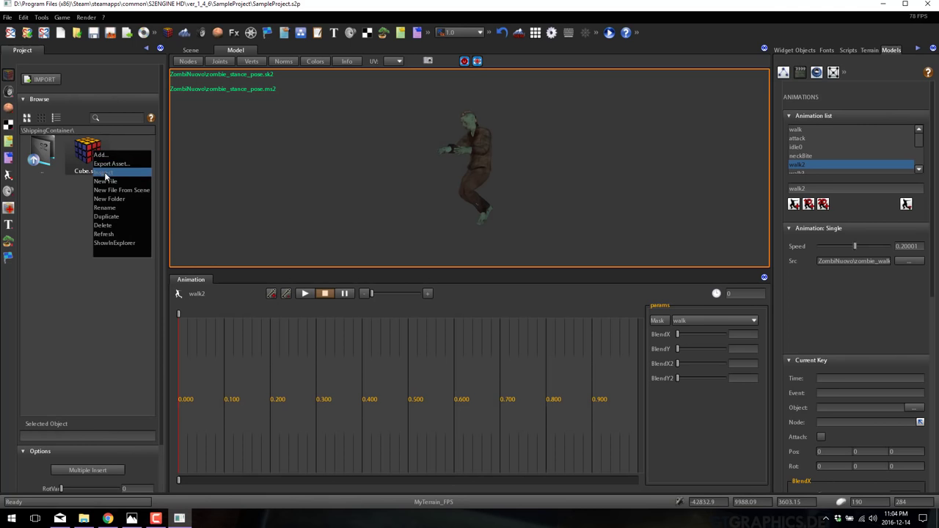
click(103, 164)
right_drag(591, 203, 550, 214)
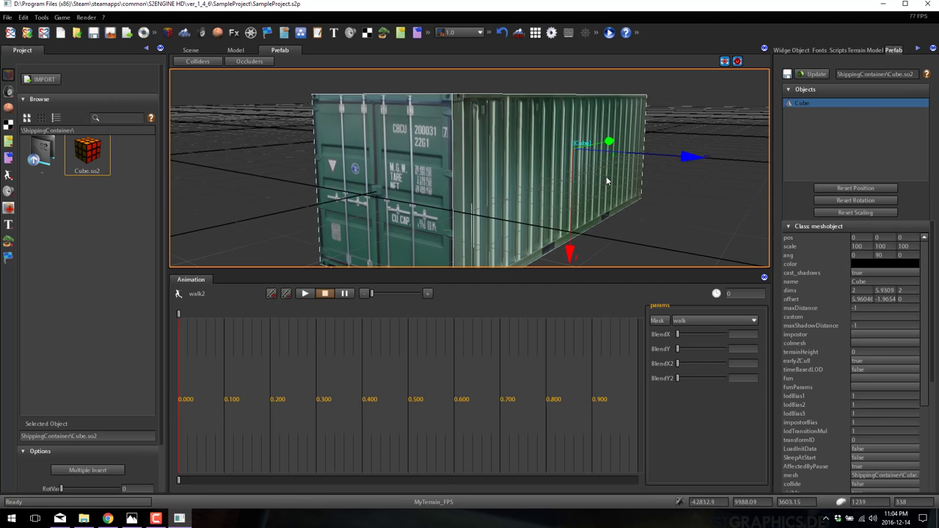
right_drag(606, 176, 588, 184)
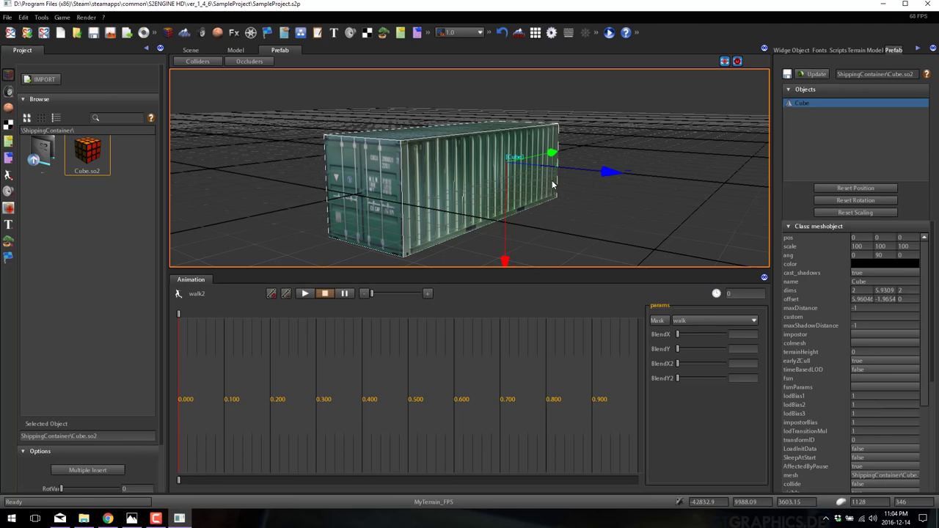
- Filter the project files to animations and try to inspect the zombie attack animation in the ZombiNuovo folder
double_click(31, 174)
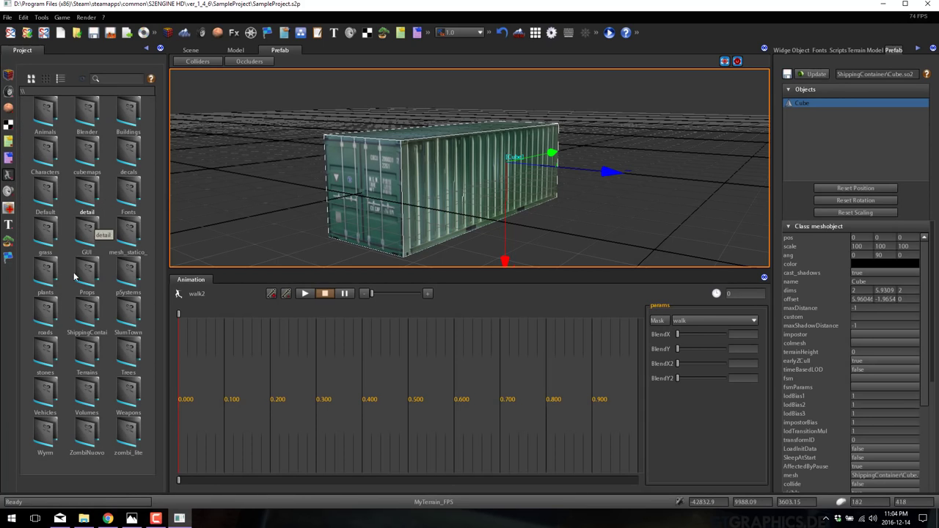
double_click(85, 429)
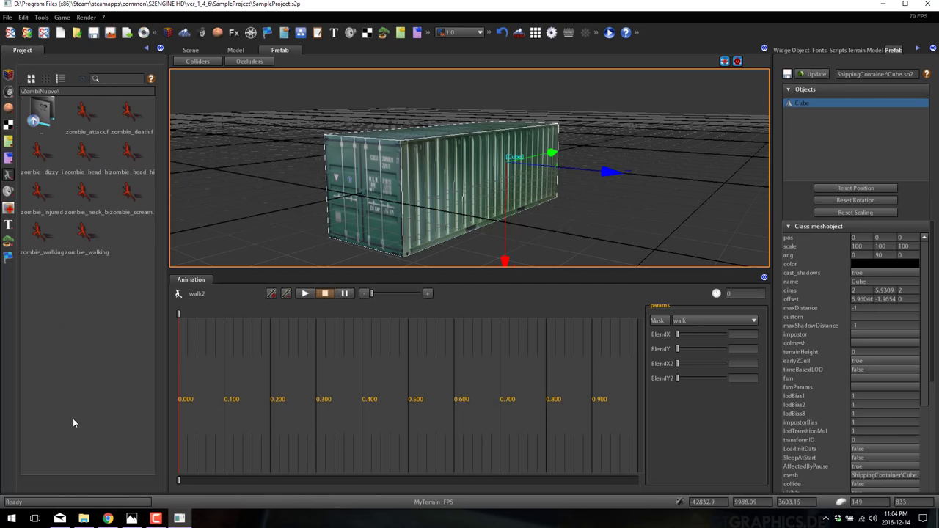
right_click(85, 115)
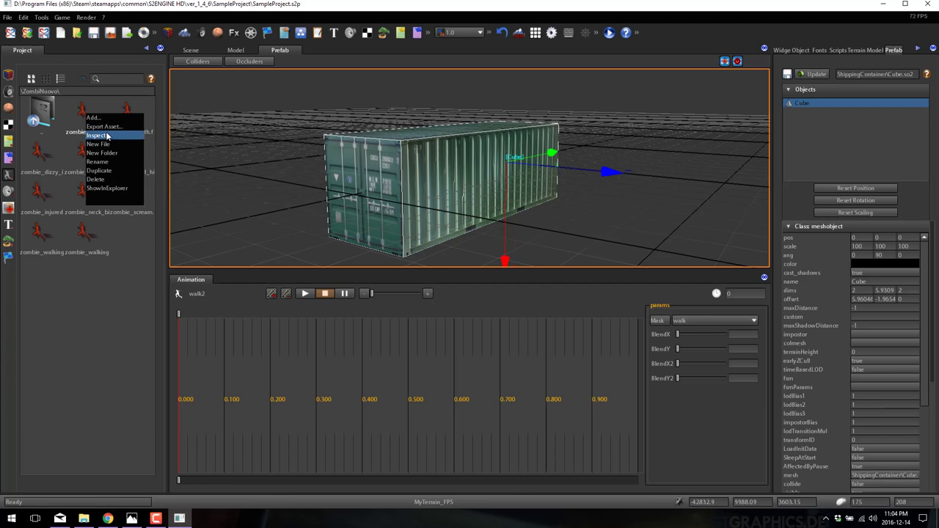
click(107, 134)
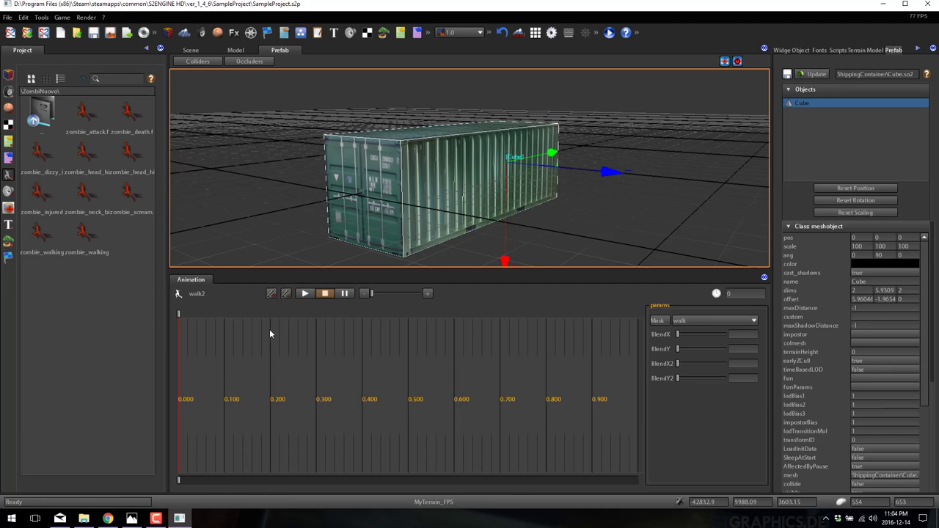
right_click(119, 204)
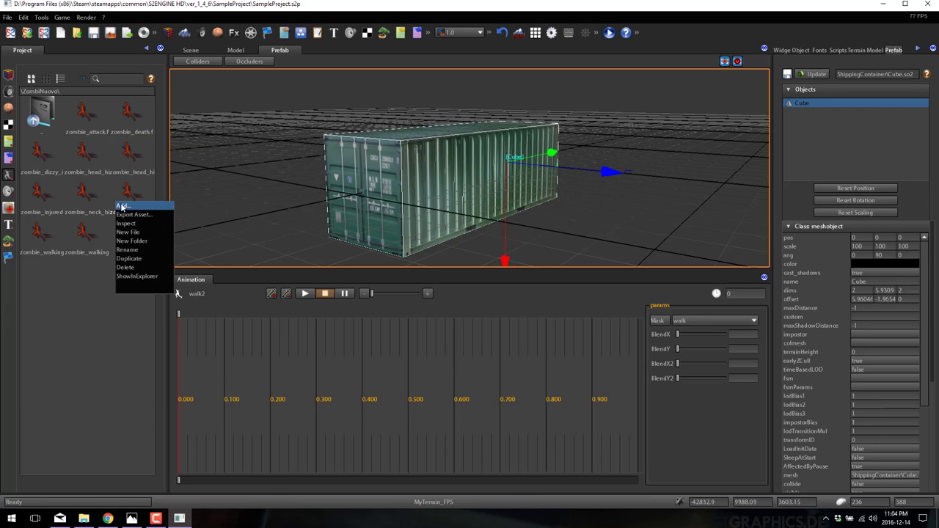
click(121, 198)
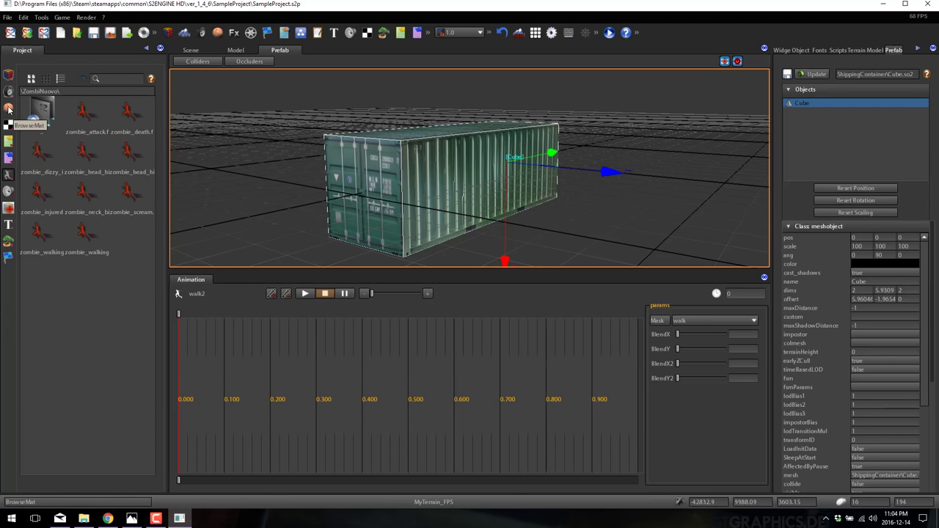
- Return to the zombie model preview and show its animation settings
click(235, 50)
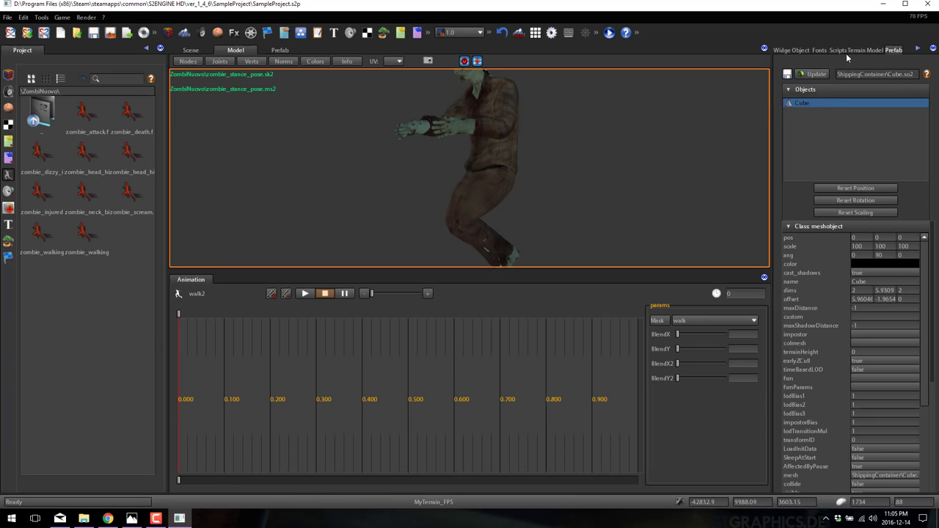
click(807, 51)
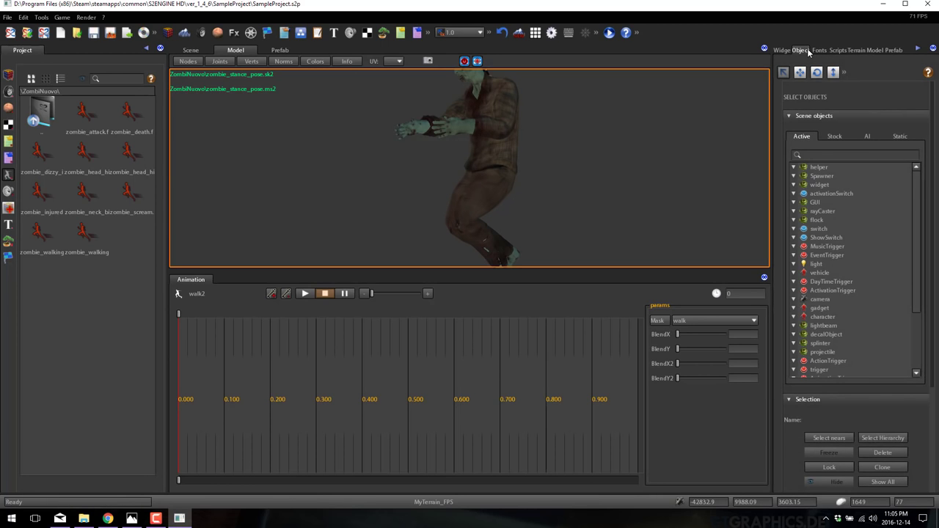
click(874, 50)
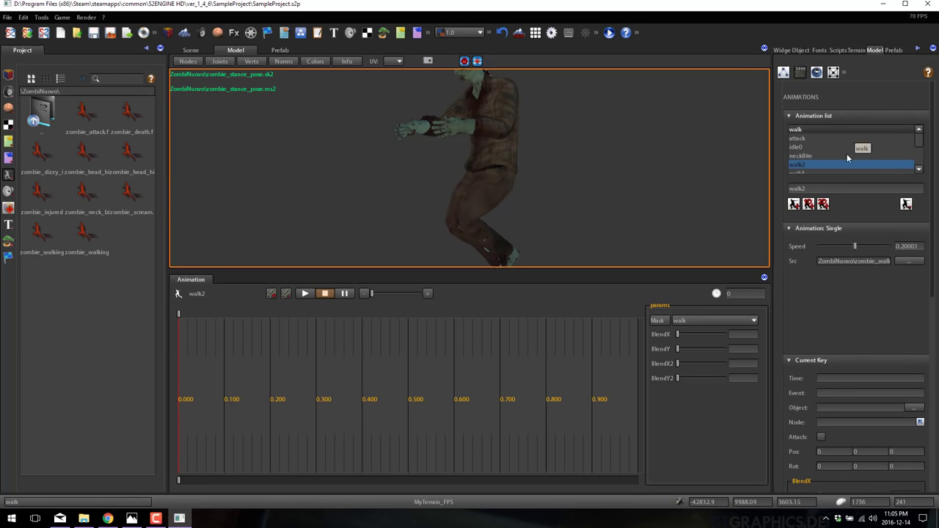
- Play the zombie's idle0 and neckBite animations and set the neckBite speed to -0.266666
click(806, 155)
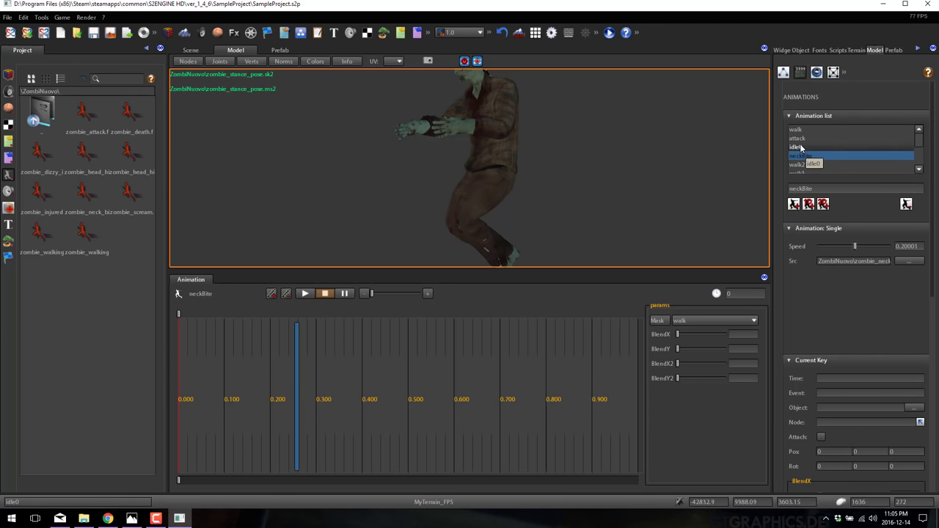
click(798, 147)
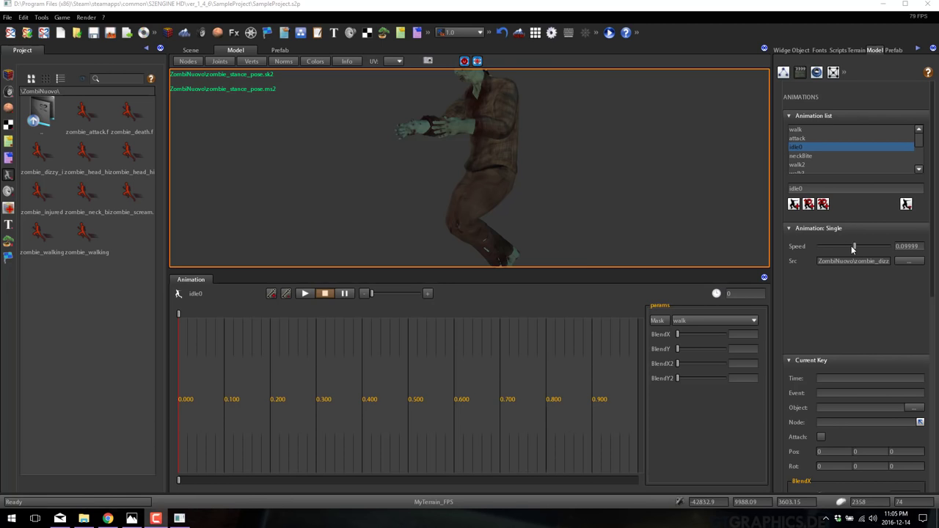
click(305, 294)
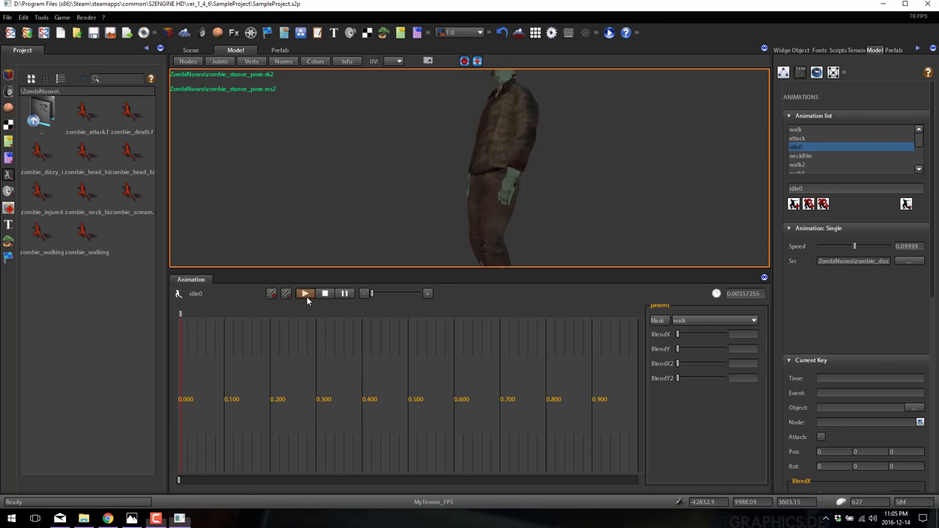
click(797, 155)
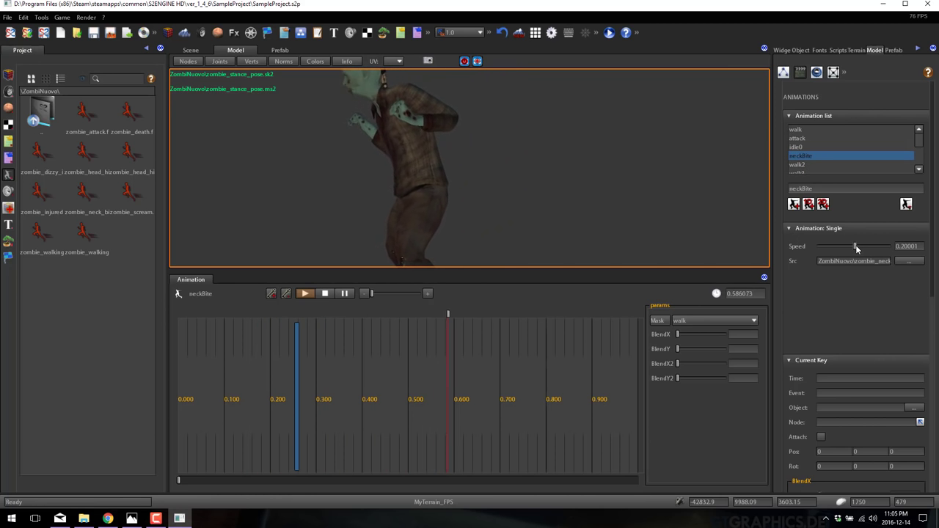
mouse_move(856, 248)
mouse_down()
mouse_move(881, 247)
mouse_move(828, 248)
mouse_move(852, 246)
mouse_up()
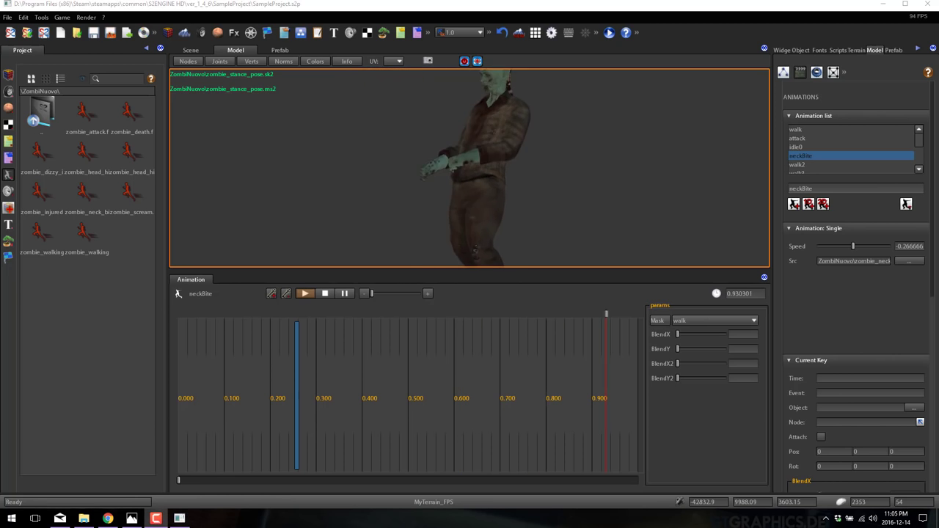
- Open the Fonts tool and switch the project browser to the object files
click(42, 17)
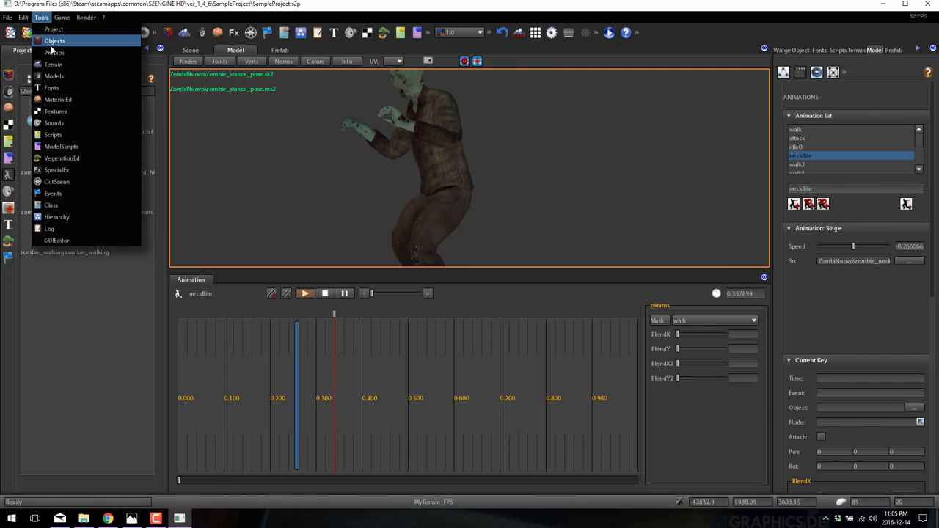
click(63, 88)
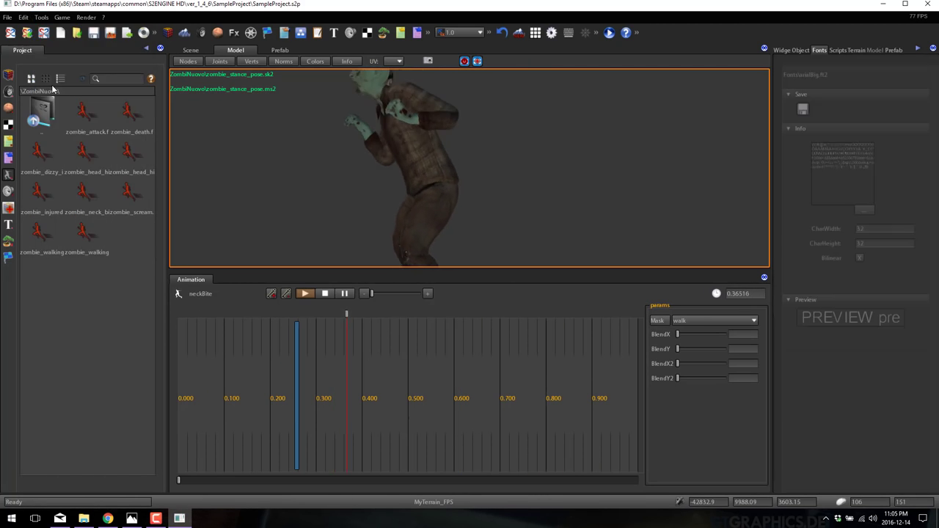
click(8, 91)
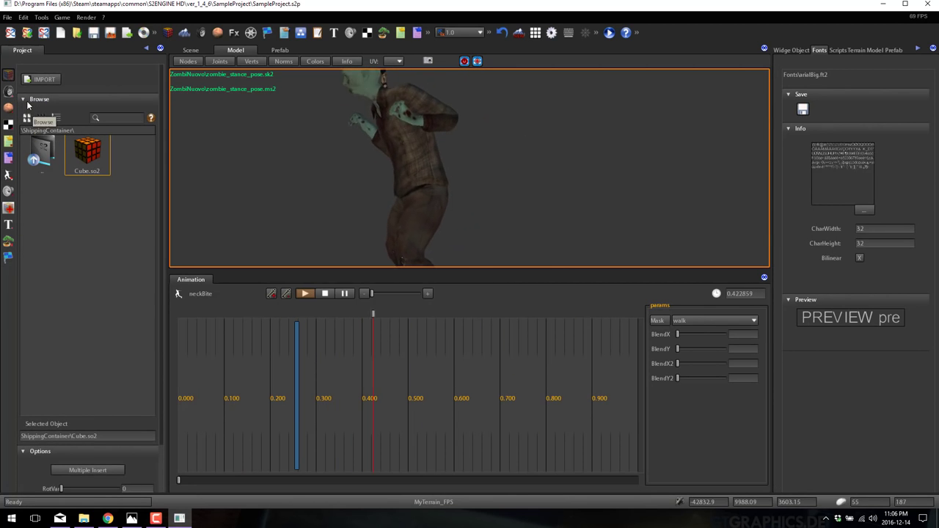
- Open the Fonts folder, limit the listing to font files and examine the arialBig font's CharWidth
click(27, 100)
click(27, 101)
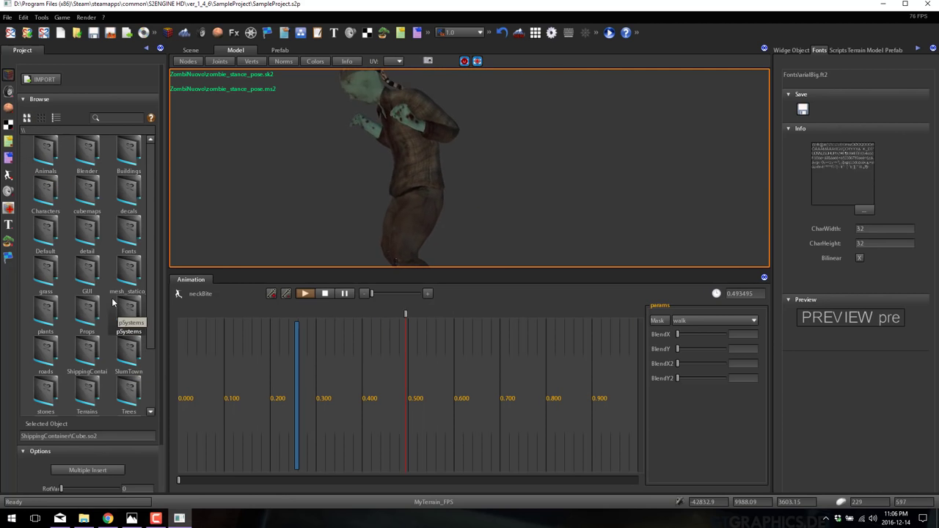
double_click(129, 233)
click(8, 225)
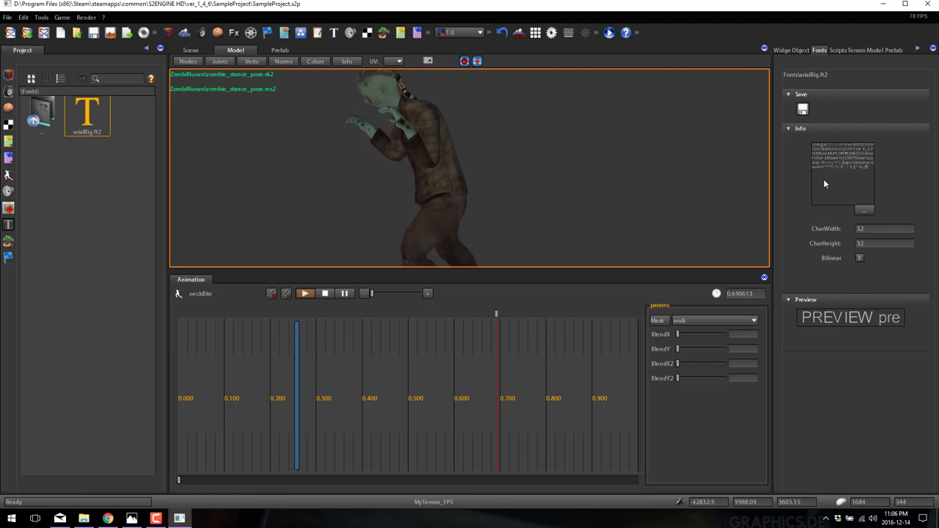
click(873, 229)
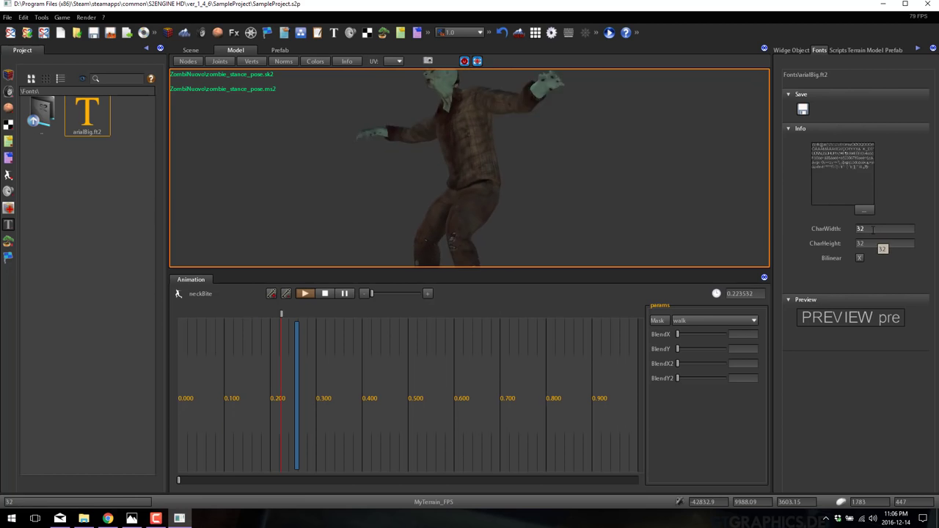
click(870, 228)
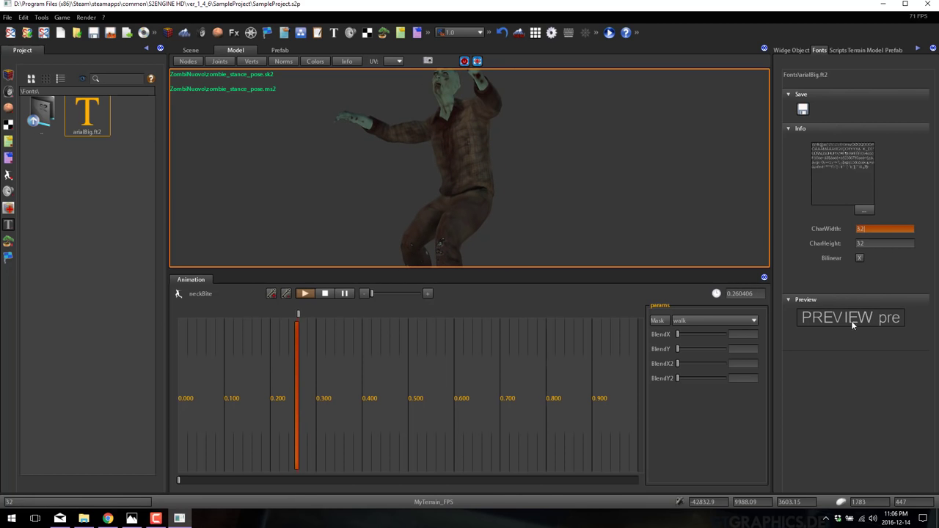
key(Return)
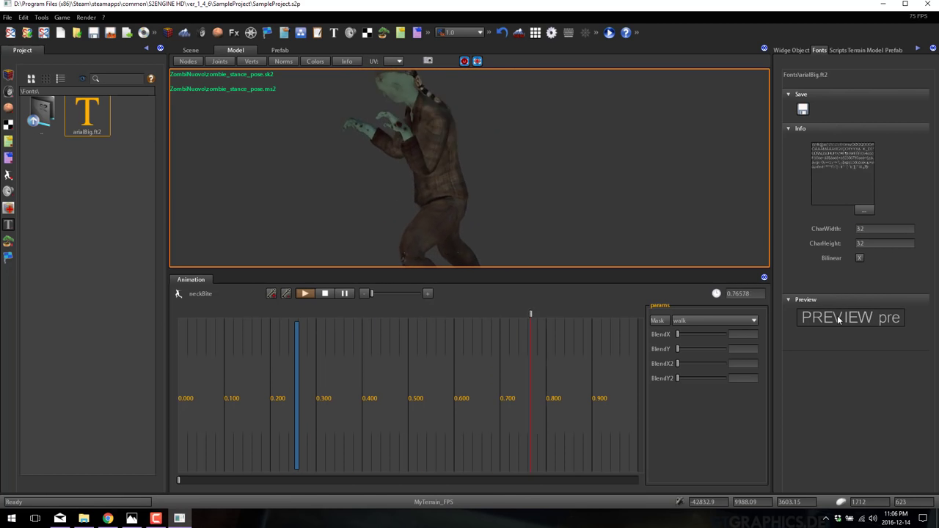
- Open the MaterialEd tool, list the project's material files and load MyTerrain.mt2 from the Terrains folder
click(41, 17)
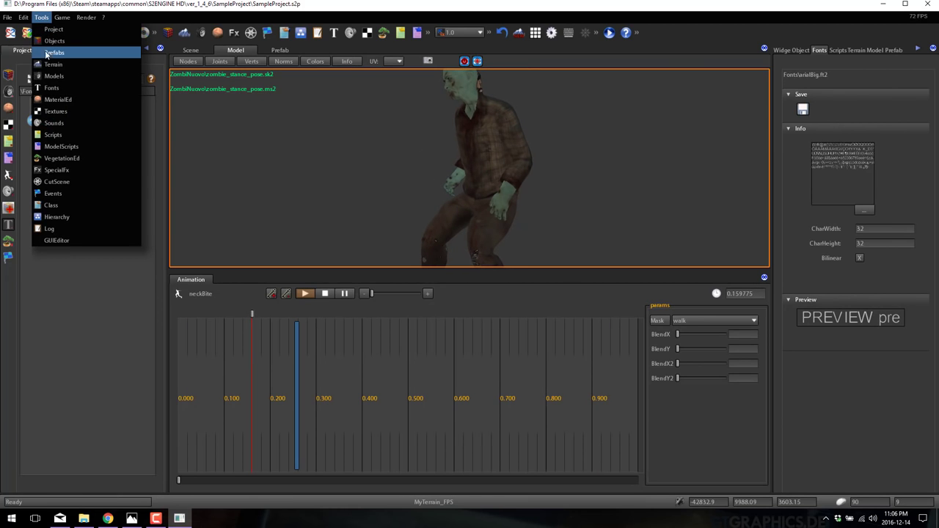
click(78, 100)
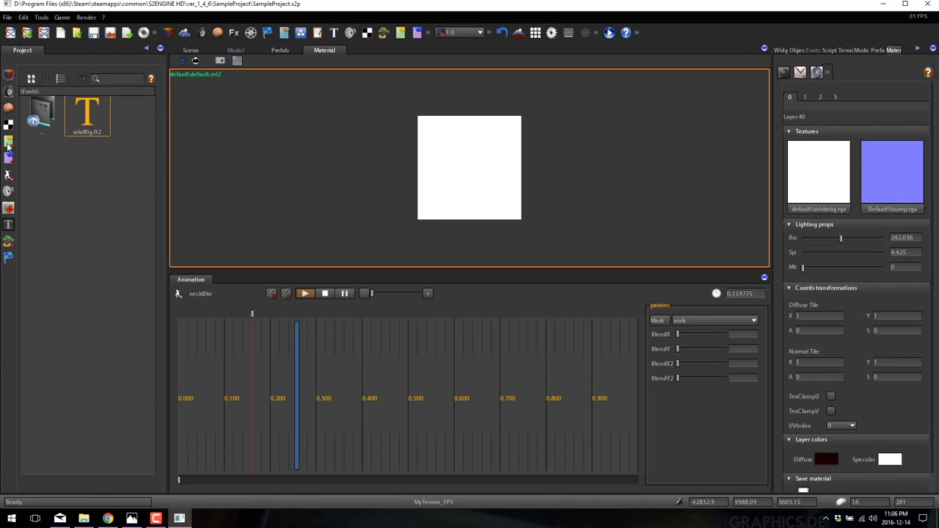
click(9, 124)
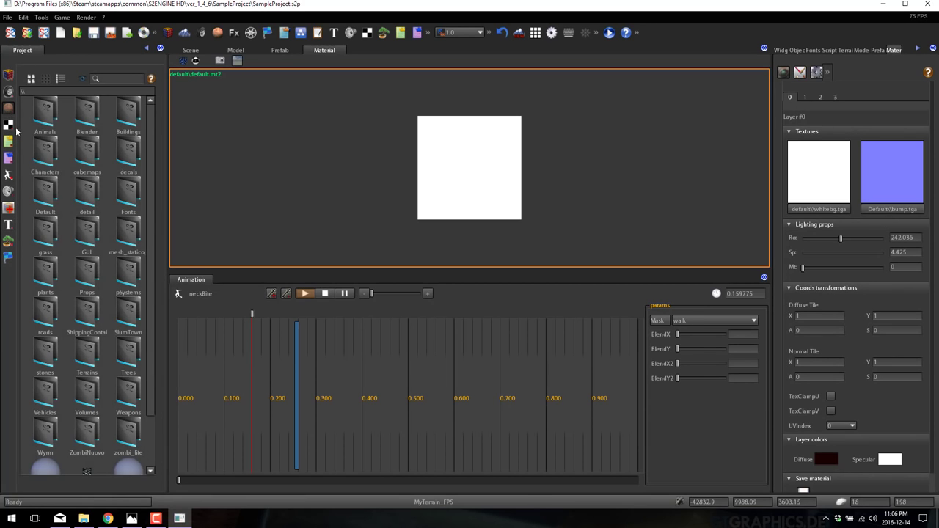
double_click(86, 350)
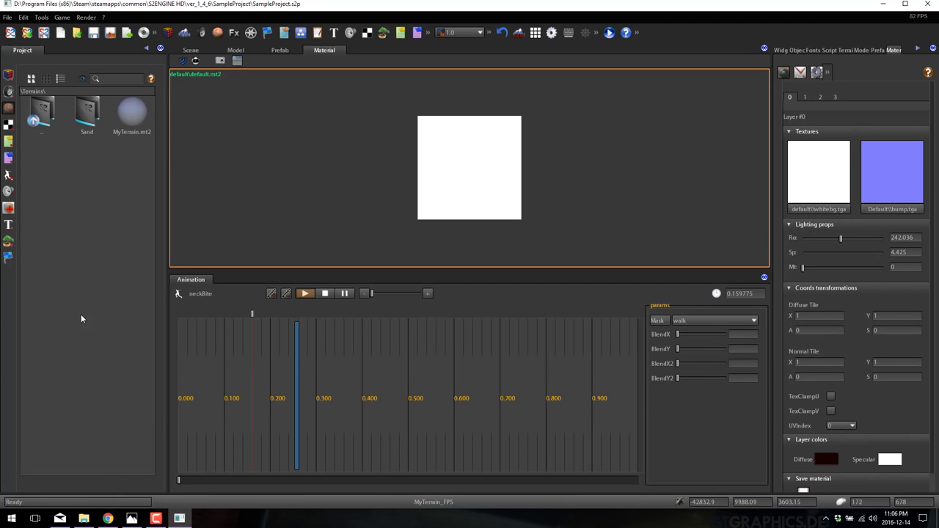
double_click(128, 116)
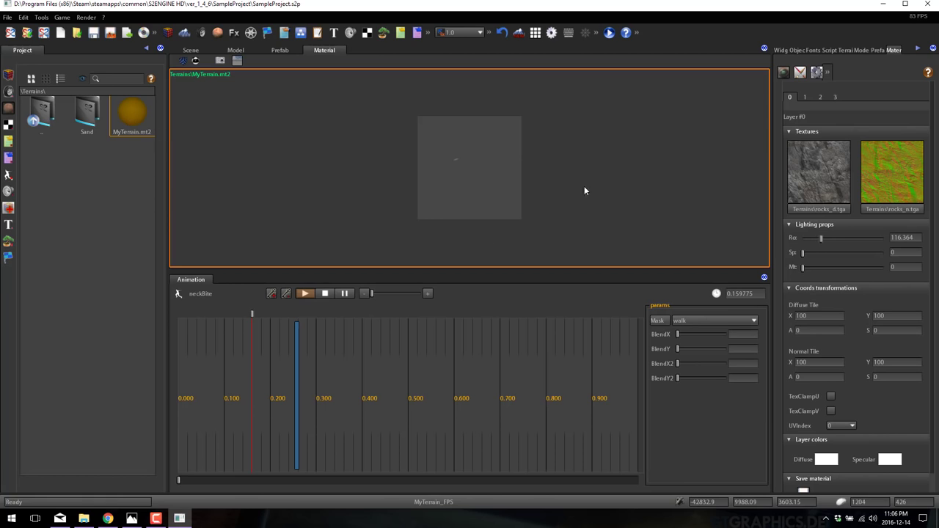
- Browse to the Buildings materials, preview BarackMetal.mt2 and load thatchedRoof_lod.mt2
double_click(87, 116)
double_click(48, 112)
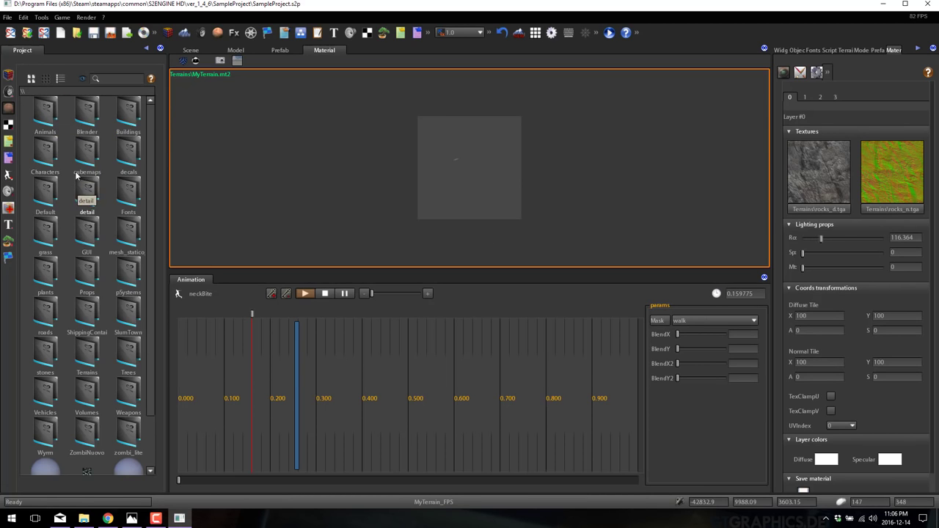
click(86, 152)
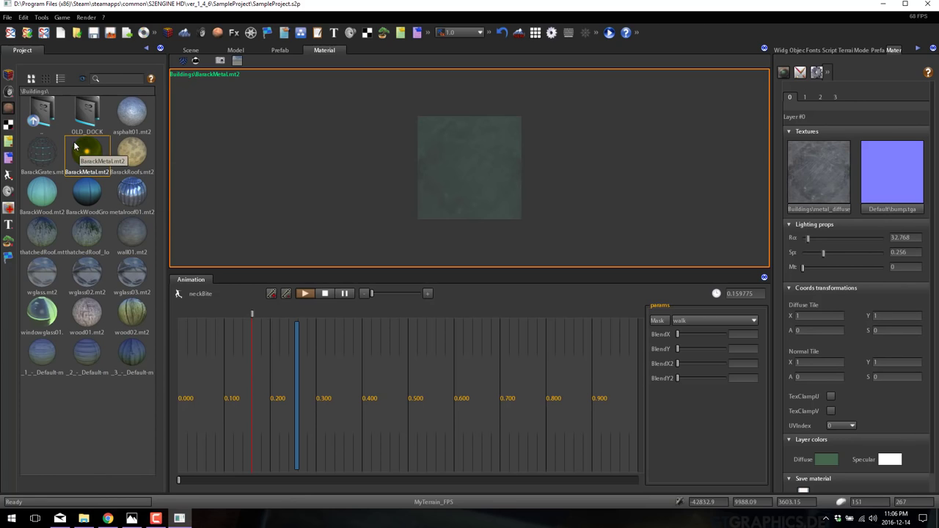
click(78, 234)
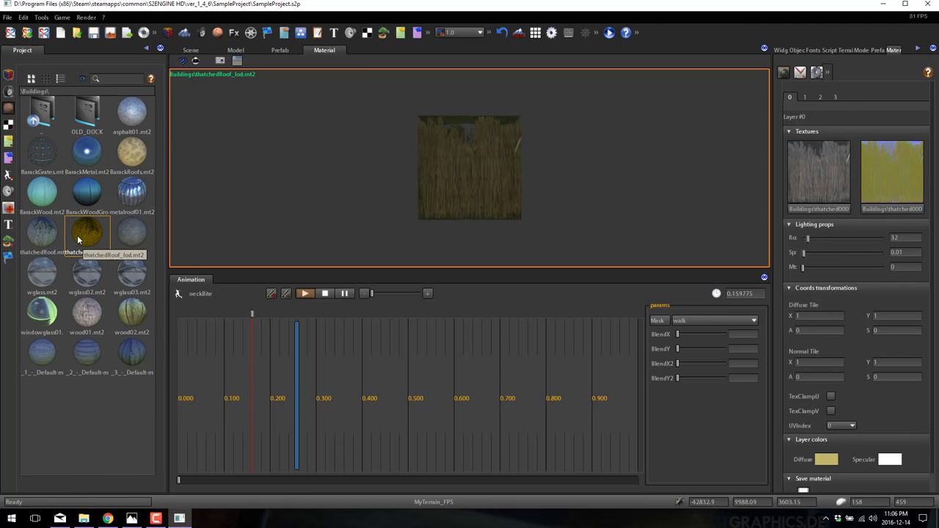
- Preview the thatchedRoof_lod material on a sphere and inspect its surface from different angles and distances
click(195, 60)
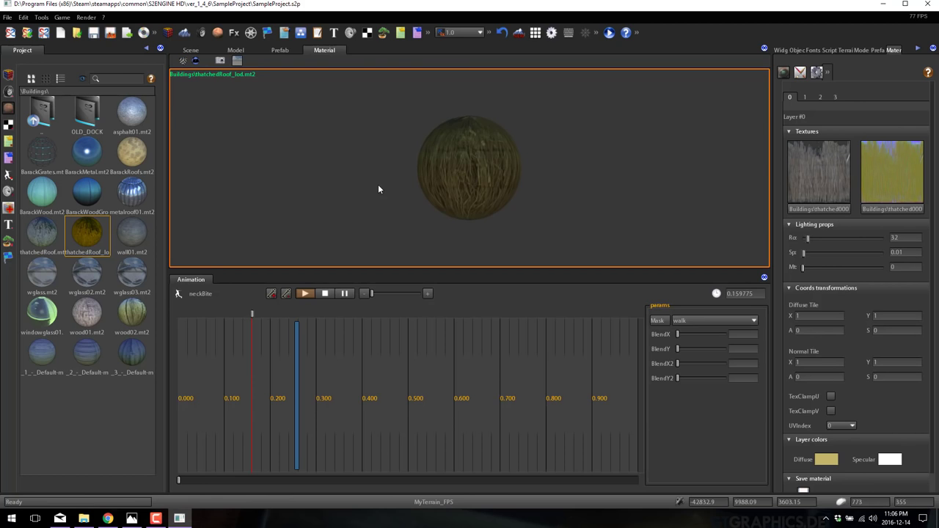
drag(378, 189, 507, 220)
scroll(469, 138, up, 5)
scroll(469, 137, down, 3)
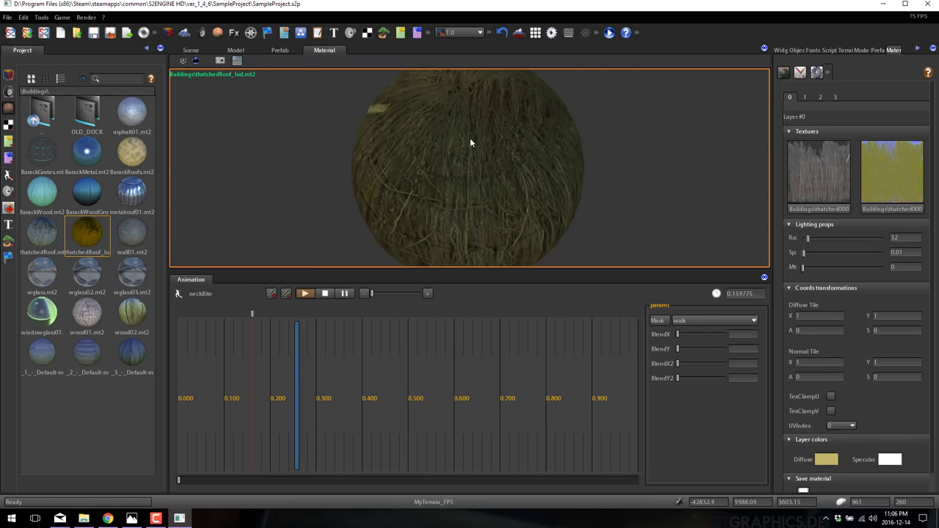
scroll(469, 138, up, 3)
scroll(469, 138, down, 3)
scroll(469, 138, down, 3)
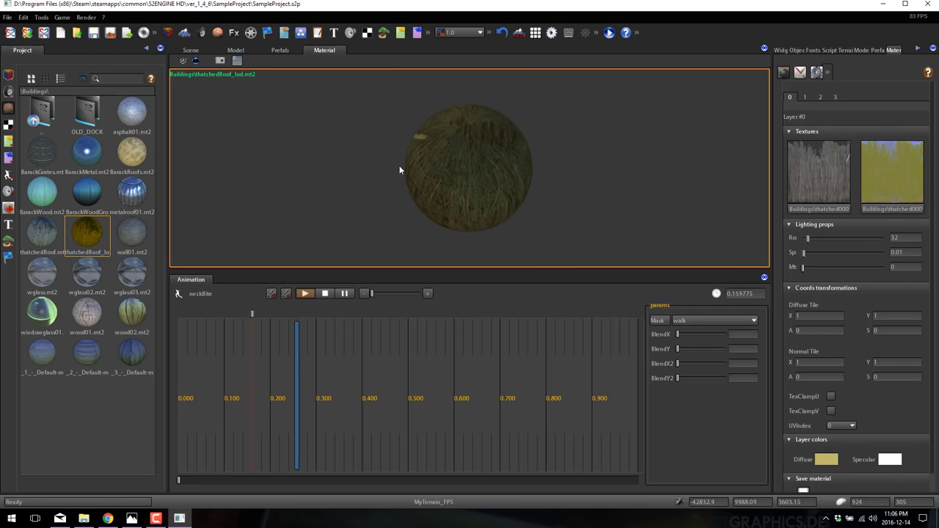
- Close the Animation panel to enlarge the material preview and inspect the sphere up close
click(763, 278)
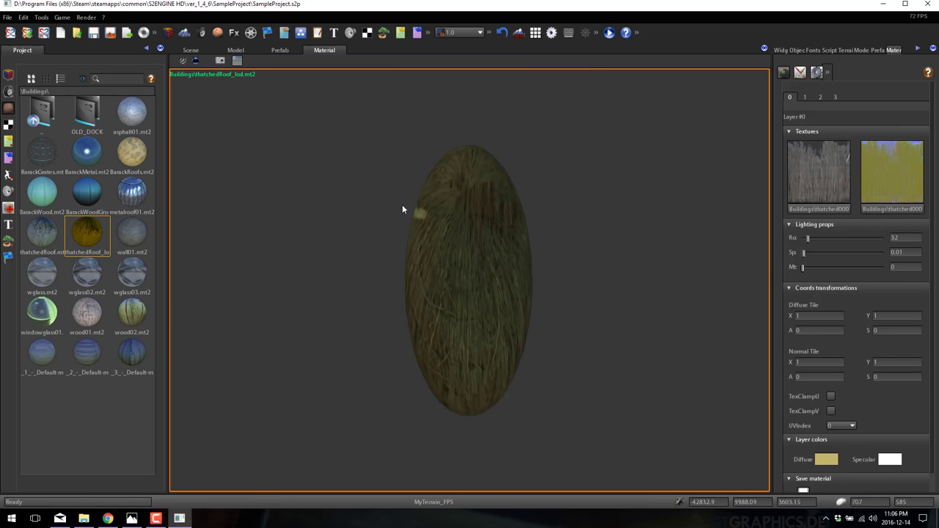
drag(443, 236, 517, 230)
scroll(517, 231, up, 3)
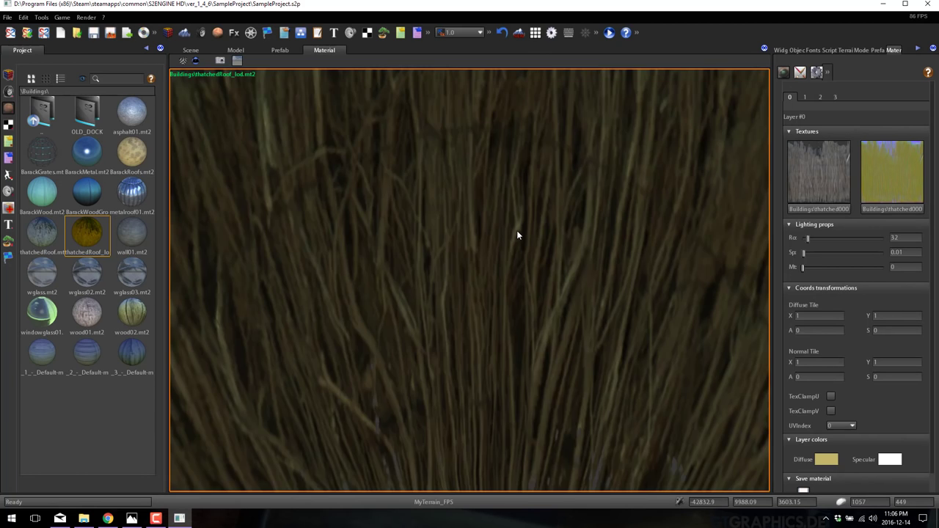
scroll(517, 231, down, 3)
- Preview the material on a cube and set its lighting properties to Ro 176.873, Sp 0.248485 and Mt 0.175758
click(182, 60)
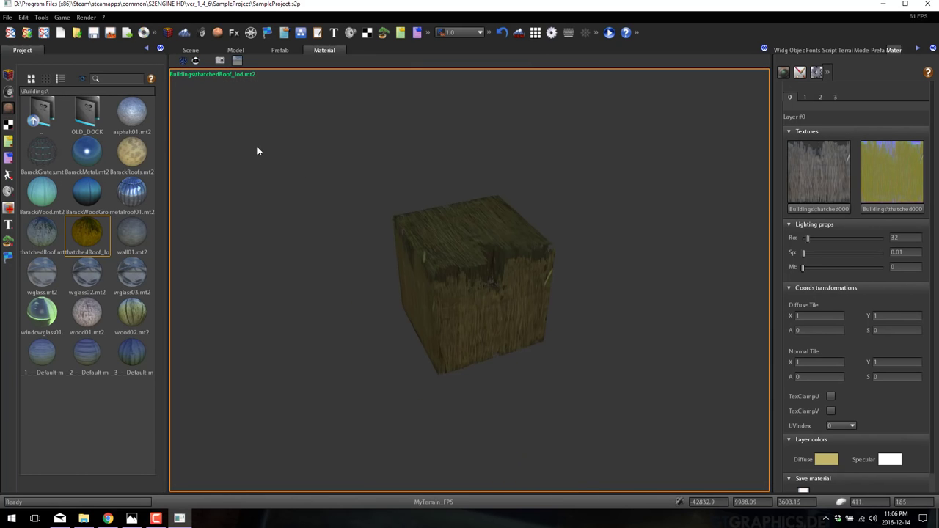
scroll(459, 268, up, 5)
scroll(459, 267, down, 6)
scroll(459, 268, up, 3)
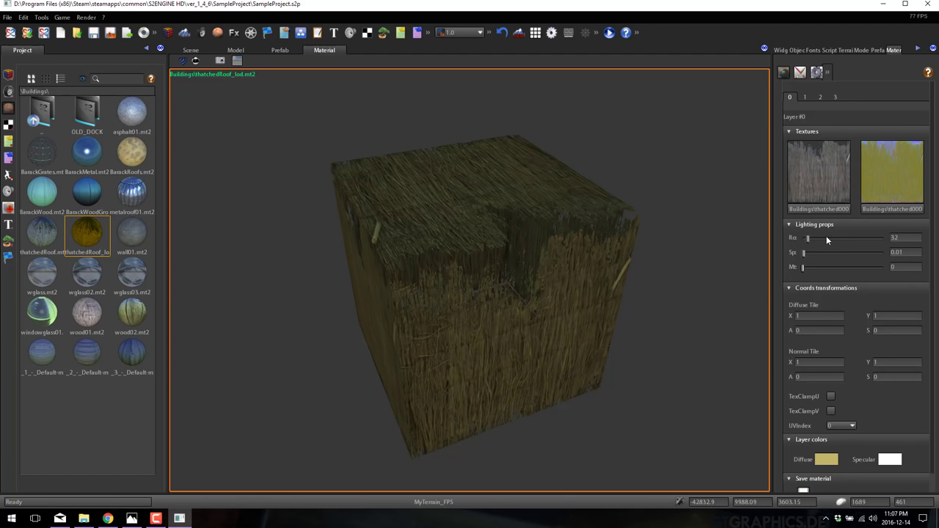
mouse_move(806, 239)
mouse_down()
mouse_move(832, 237)
mouse_move(843, 252)
mouse_move(820, 253)
mouse_move(804, 269)
mouse_move(816, 267)
mouse_up()
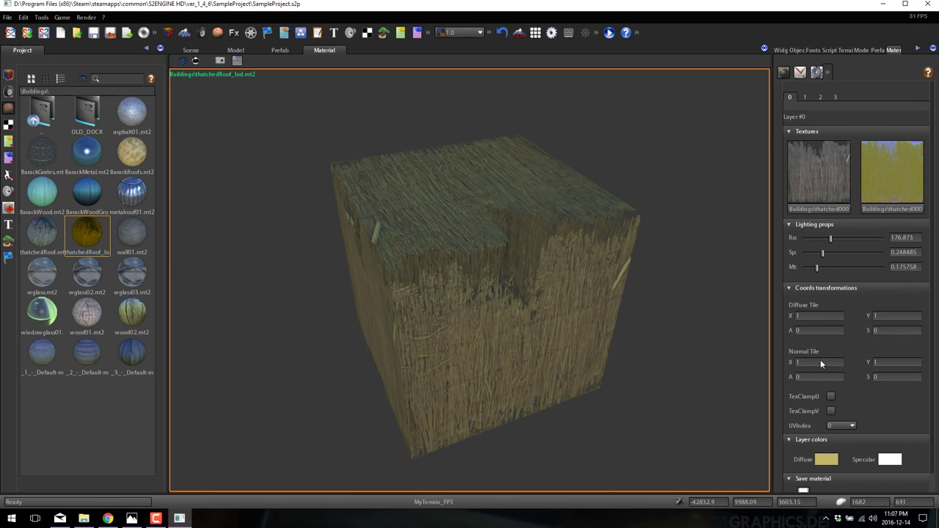
- Try a Normal Tile X value of 12 for layer 0 of the material
scroll(822, 367, down, 1)
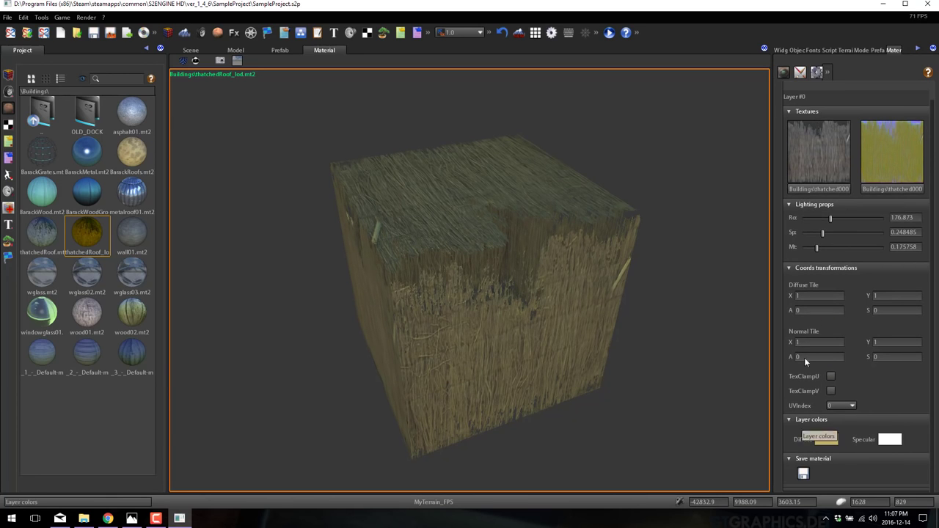
click(805, 342)
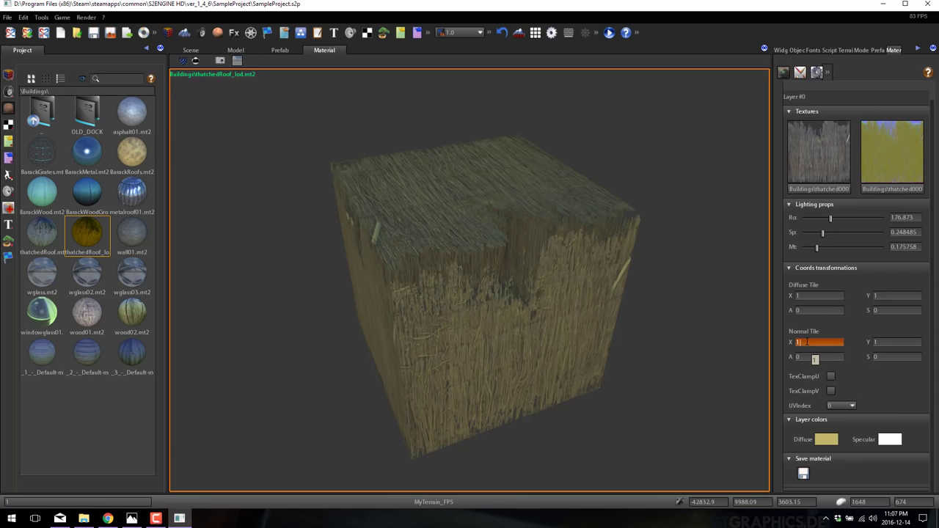
text(12)
click(885, 341)
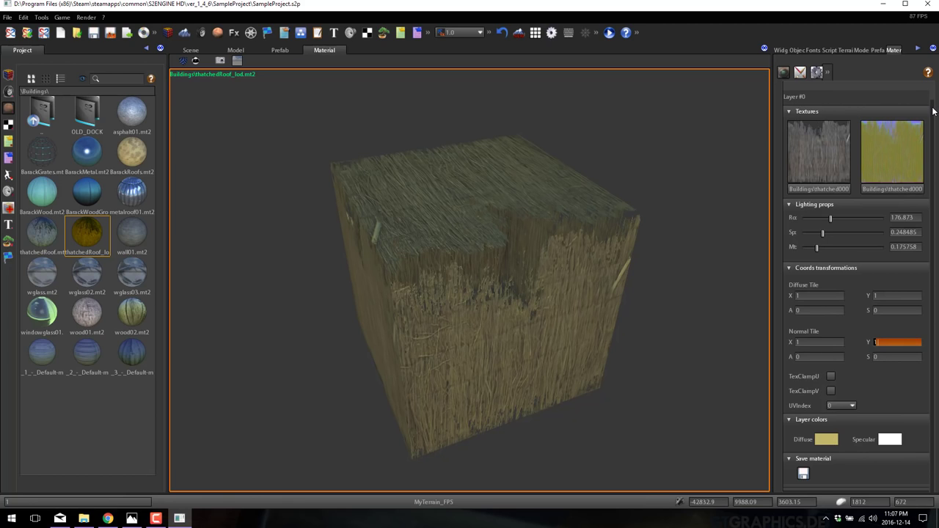
drag(933, 110, 936, 92)
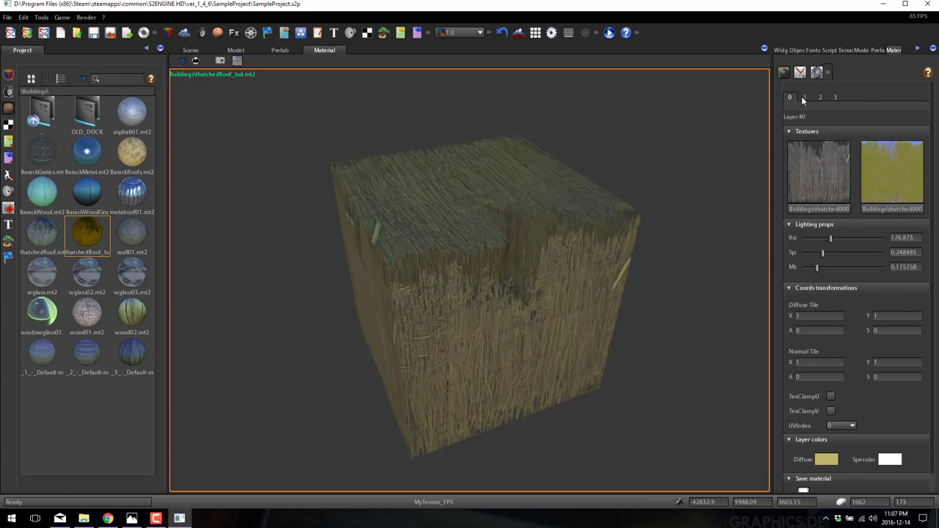
- Review the material's paint layer brush, rendering, animation, physics and misc properties, switching Emit on and back off
click(799, 73)
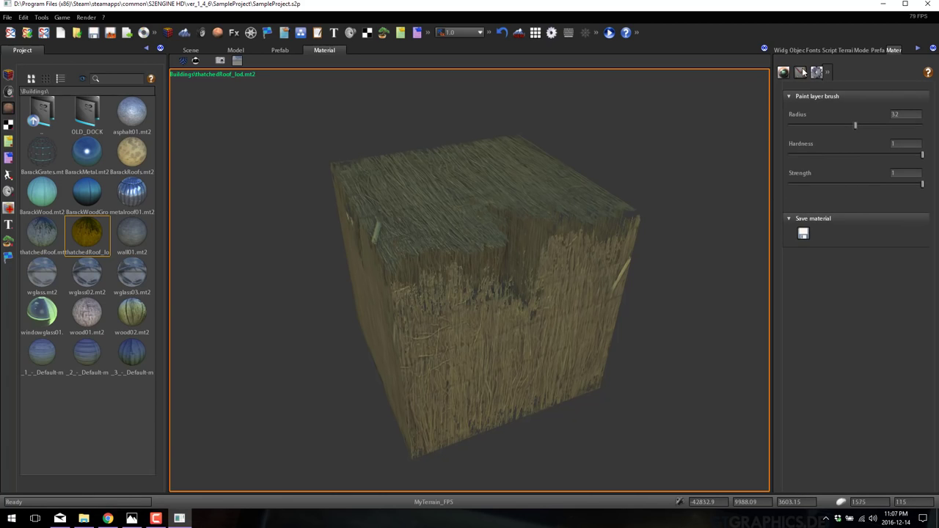
click(816, 73)
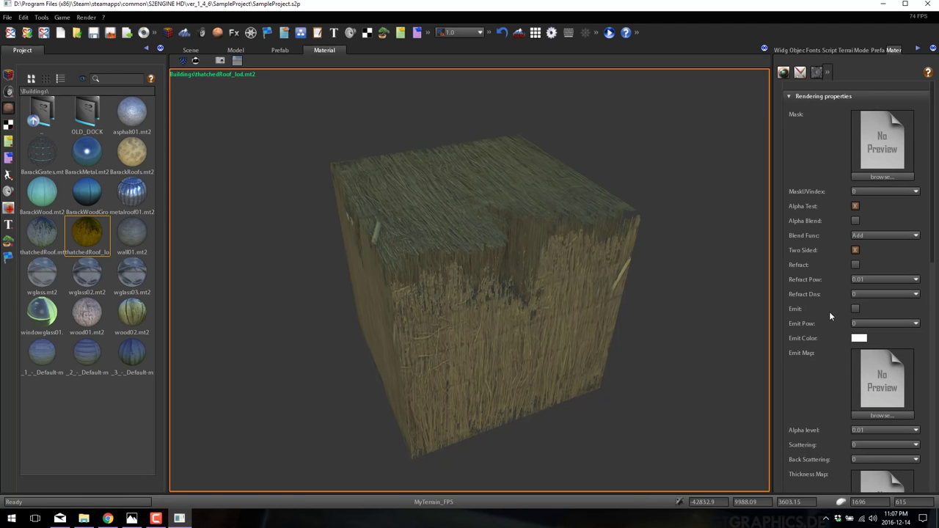
click(854, 309)
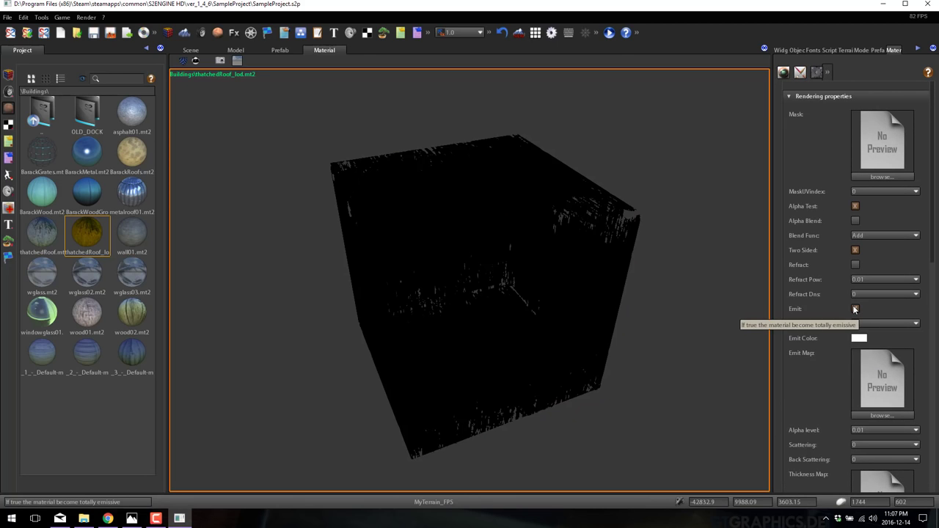
click(855, 308)
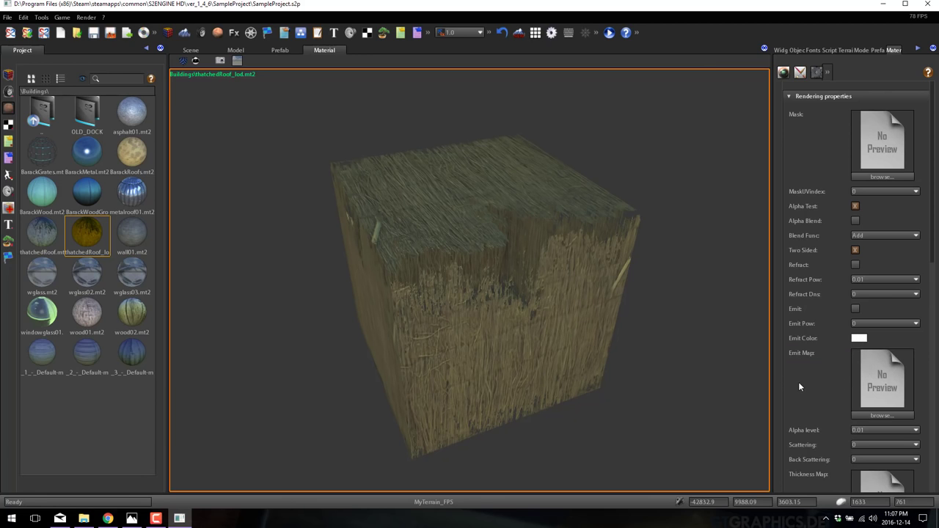
scroll(799, 383, down, 2)
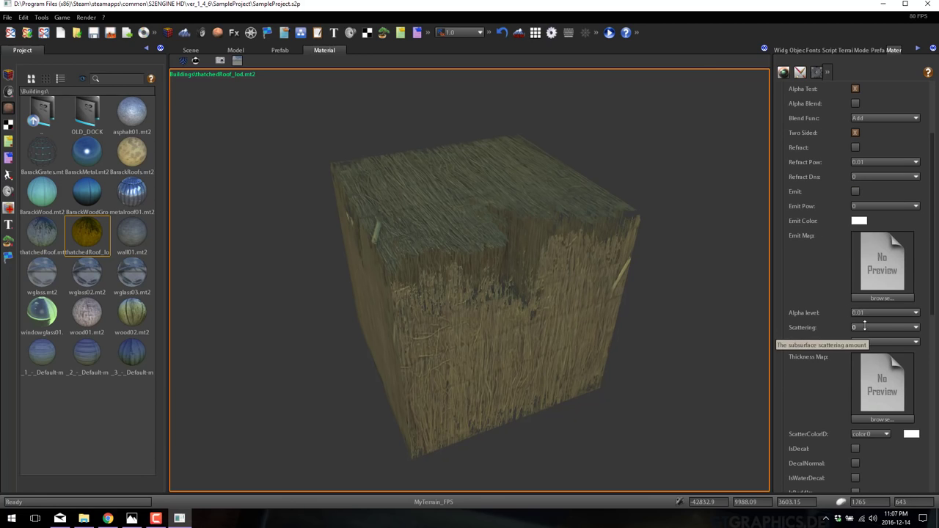
scroll(825, 372, down, 3)
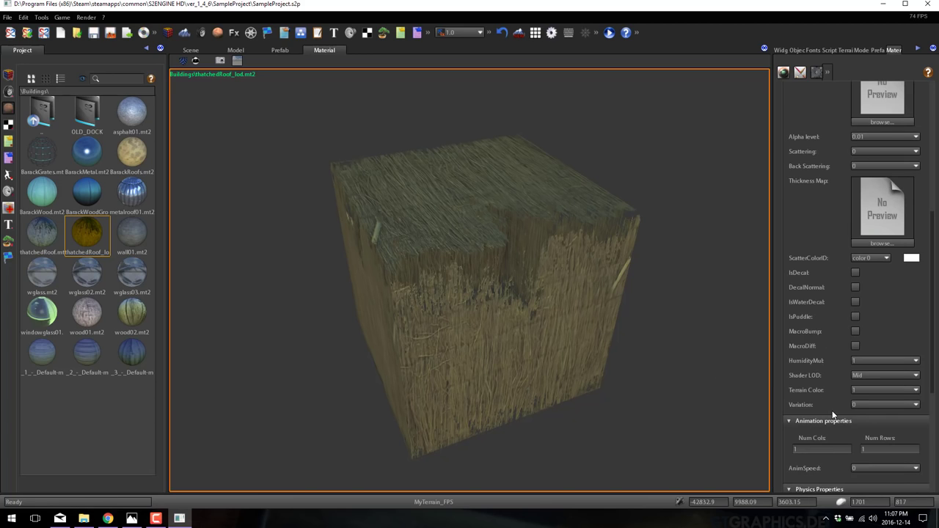
scroll(836, 412, down, 4)
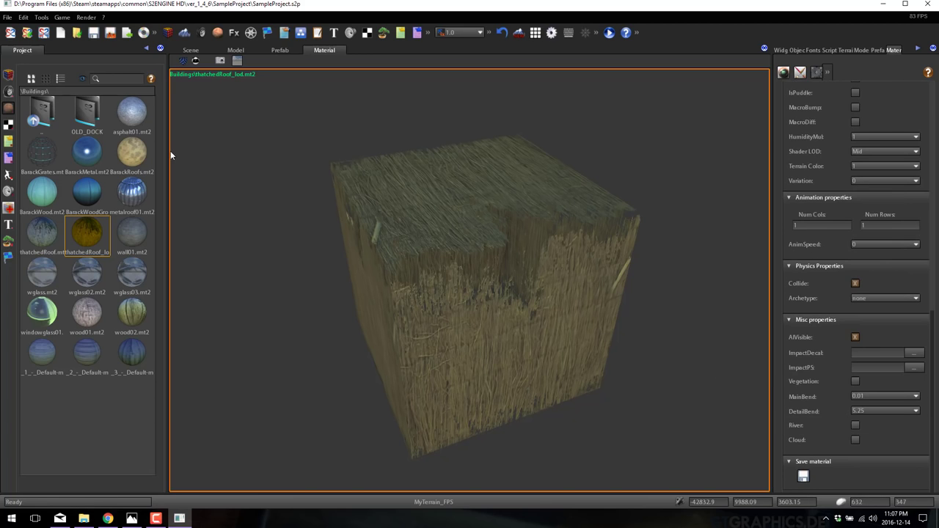
- Switch the project browser to texture files and open the Textures tool
click(9, 125)
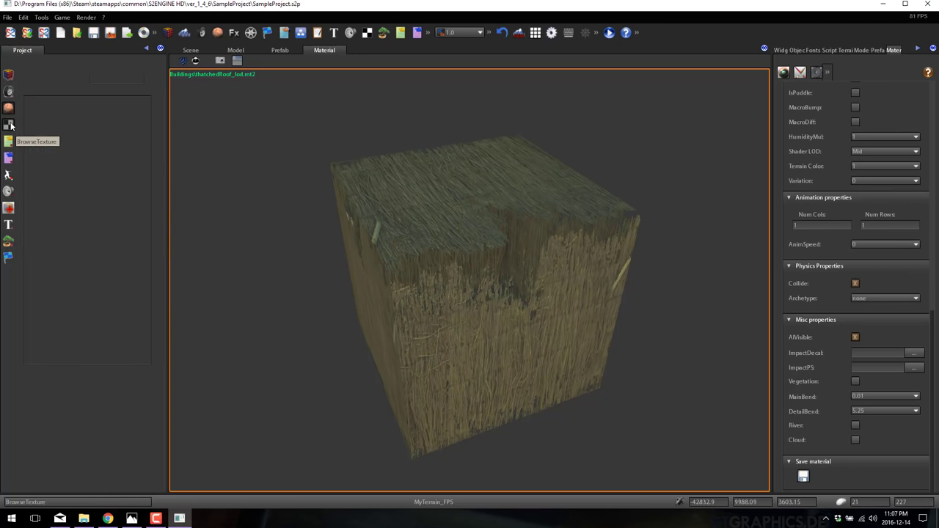
click(62, 18)
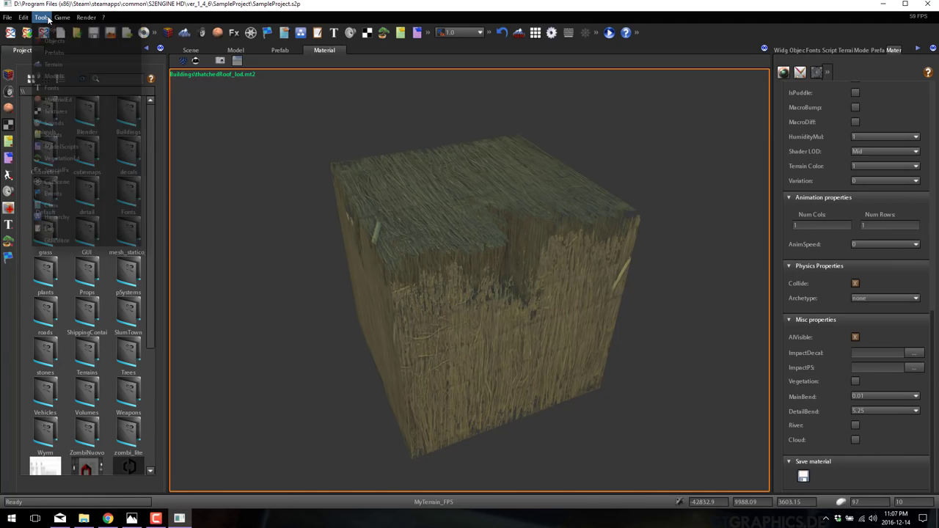
click(77, 114)
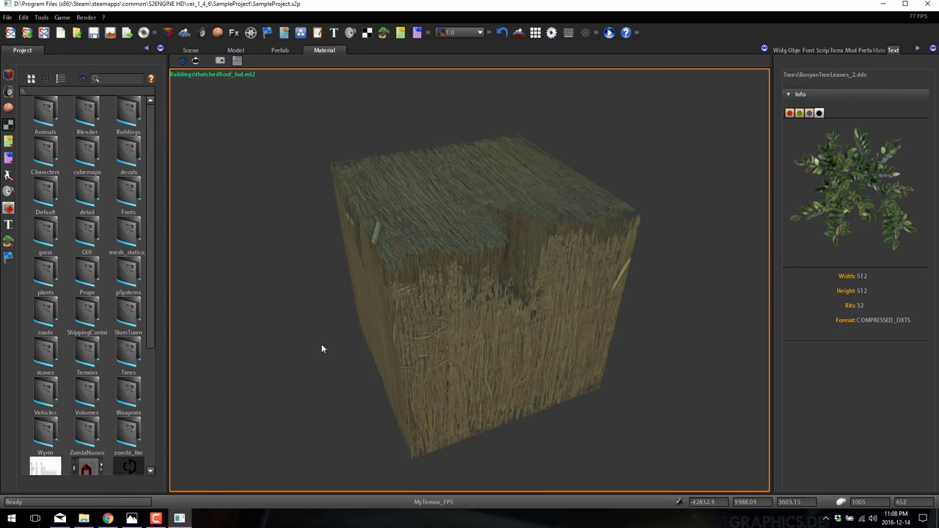
- Preview the bricks01_n.dds texture from the Buildings folder
scroll(61, 250, down, 1)
scroll(79, 202, up, 1)
double_click(127, 110)
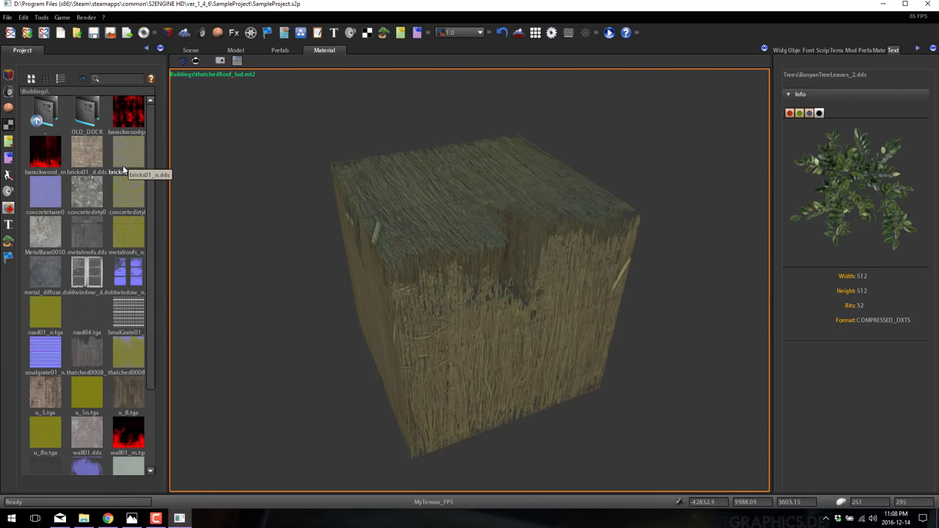
click(124, 153)
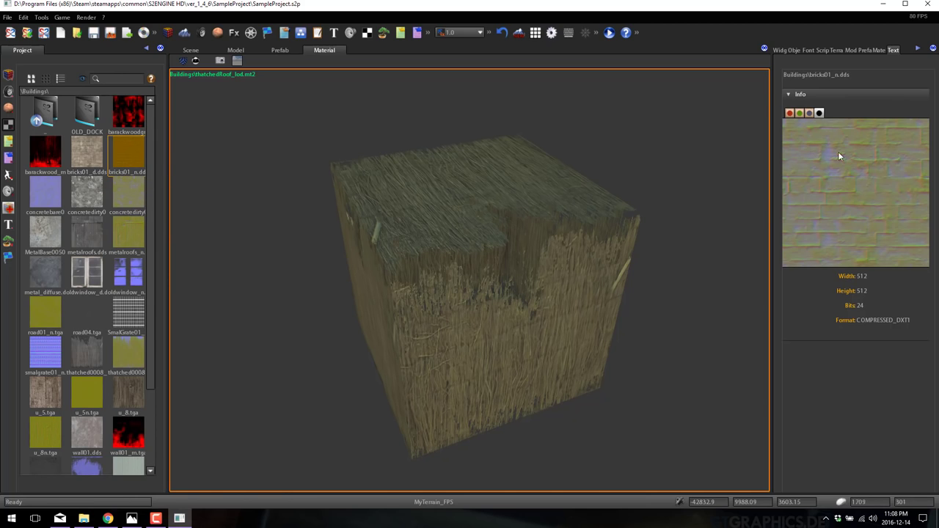
- Inspect the brick texture's red, green, blue and alpha channels individually, then preview the MetalBase0050 texture
click(800, 115)
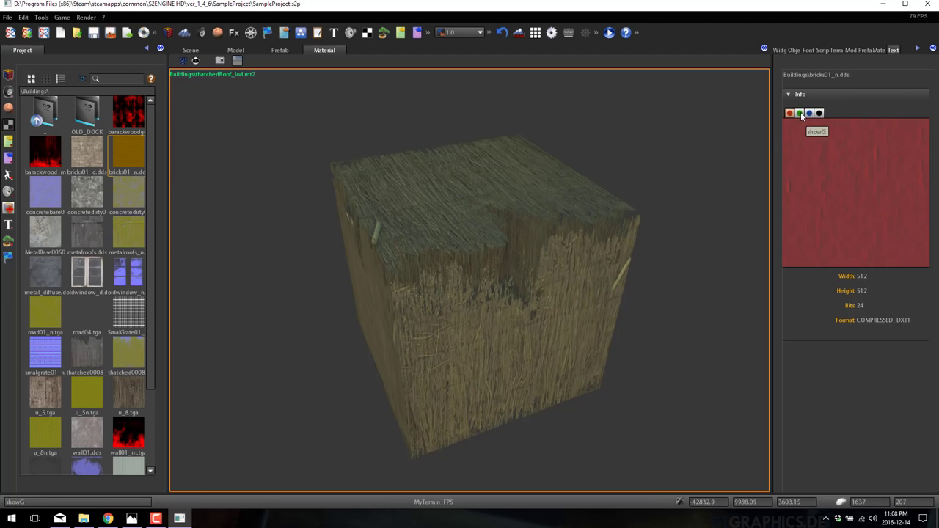
click(790, 113)
click(790, 114)
click(799, 114)
click(808, 113)
click(818, 114)
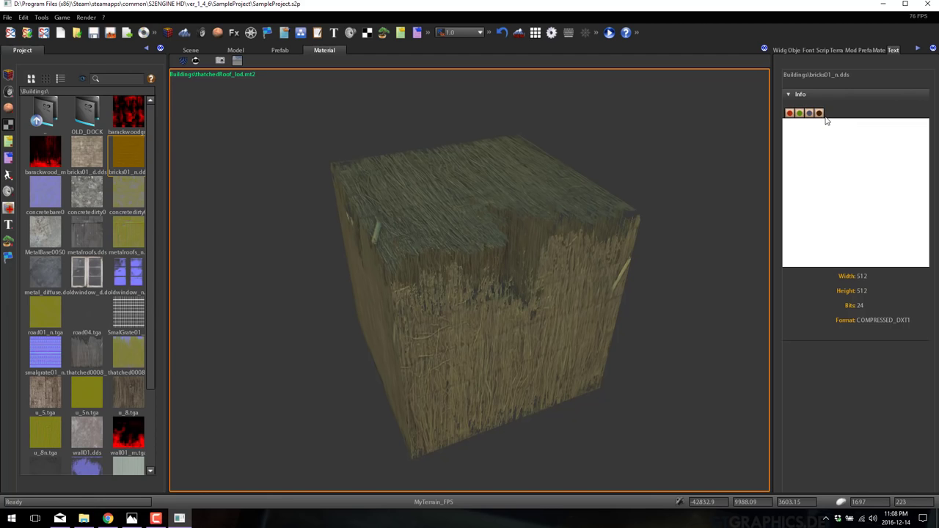
click(820, 113)
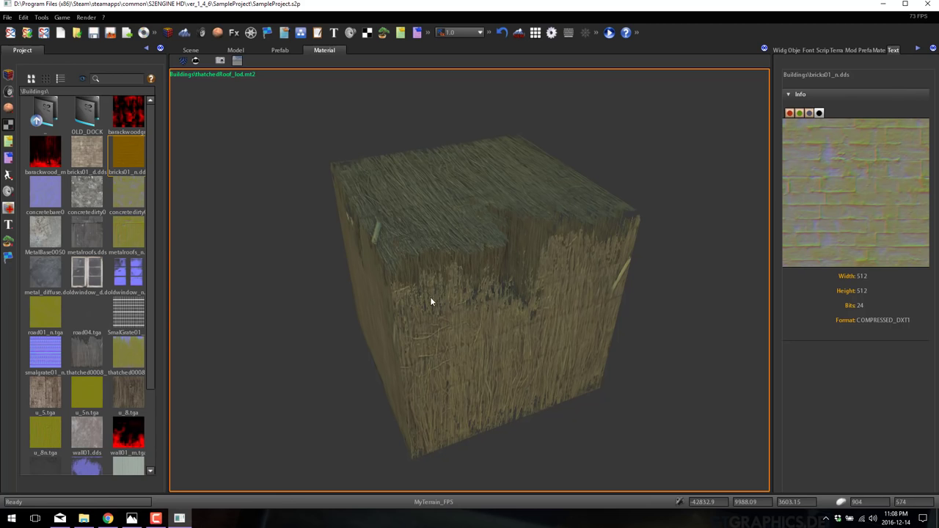
click(44, 231)
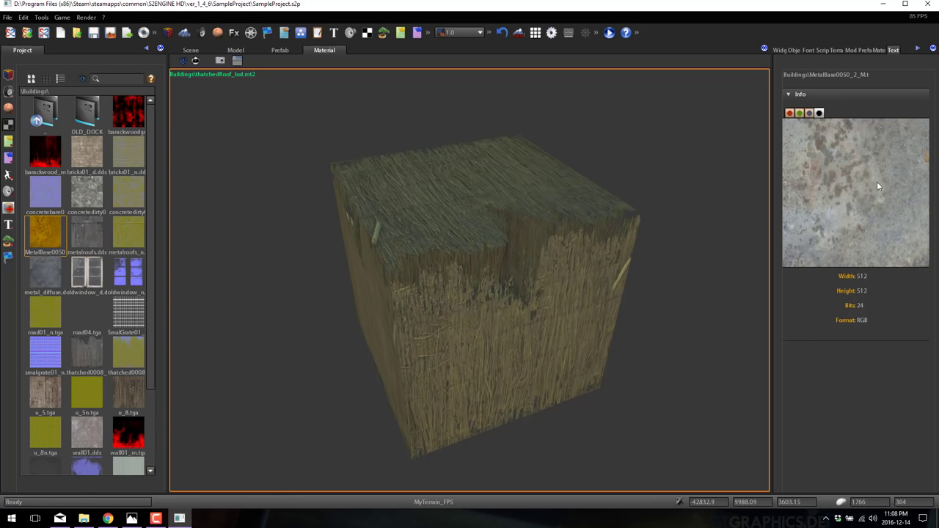
- Open the Sounds tool and show the information for m16-gun.wav from the Weapons sound folder
click(40, 17)
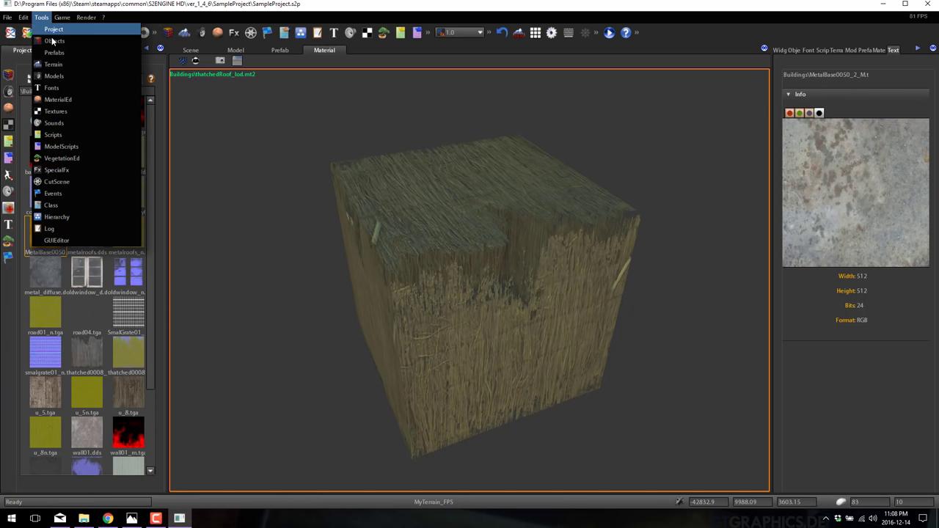
click(61, 130)
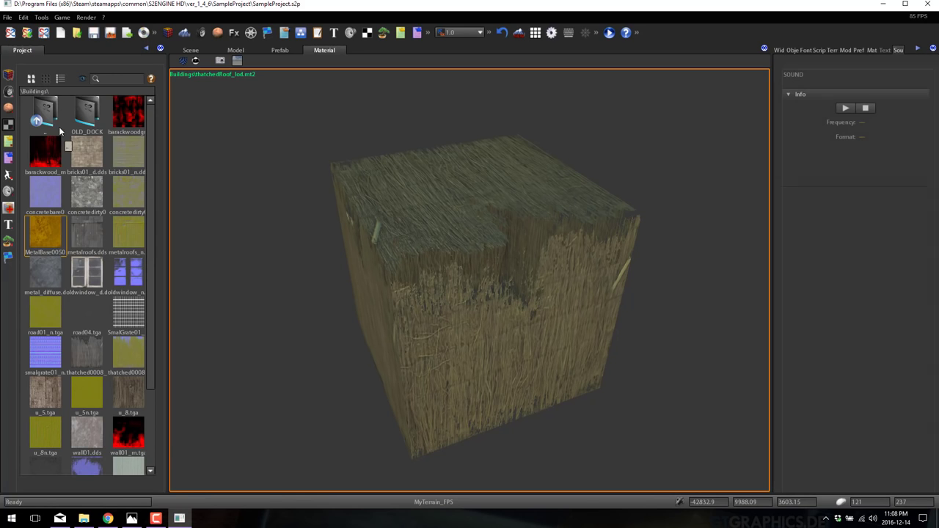
click(8, 192)
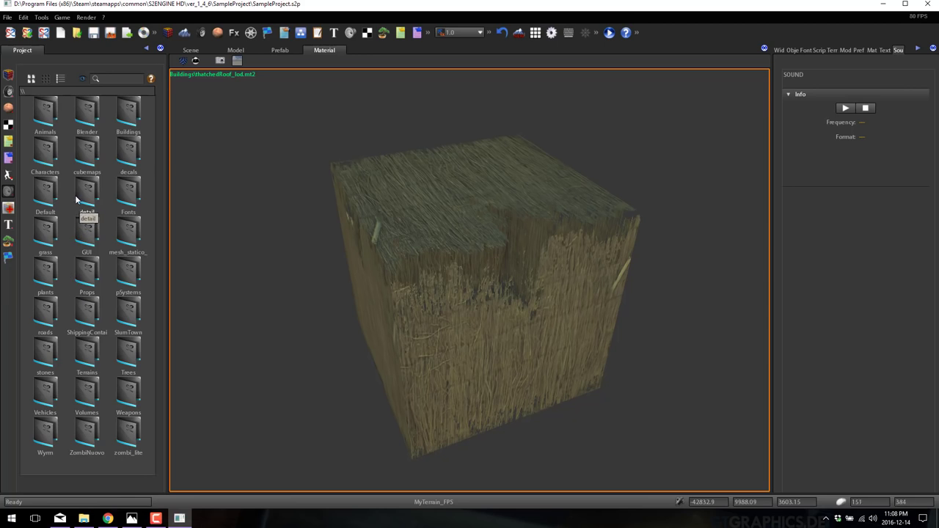
double_click(121, 391)
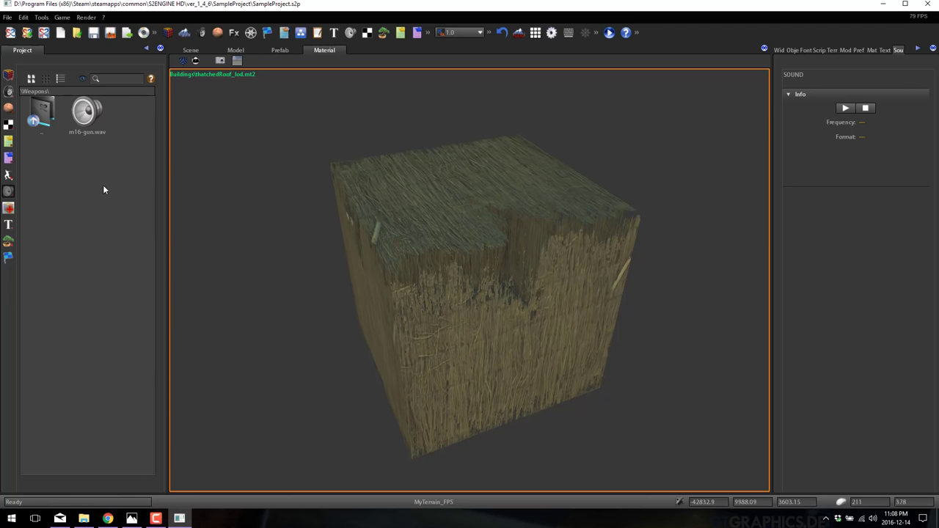
click(98, 118)
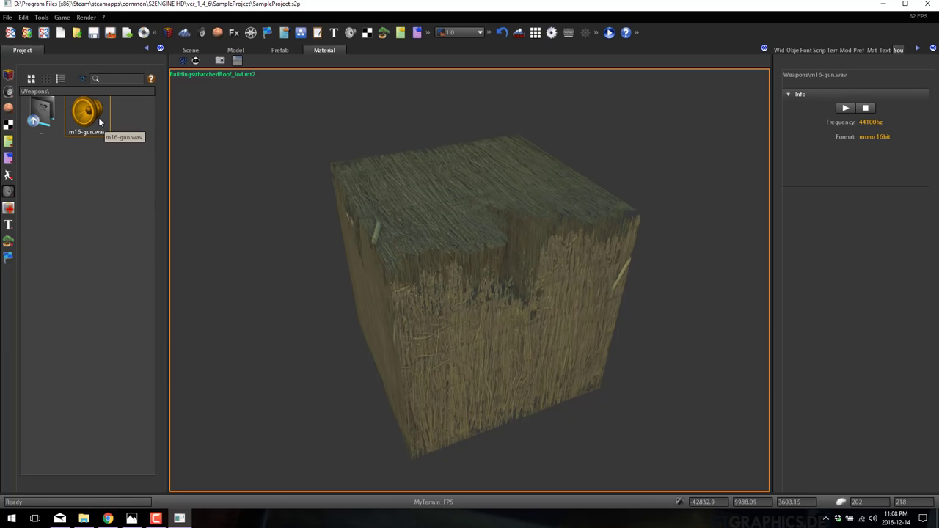
- Open the VegetationEd tool, then open the CutScene tool and load the tracks of Cutscene0
click(42, 18)
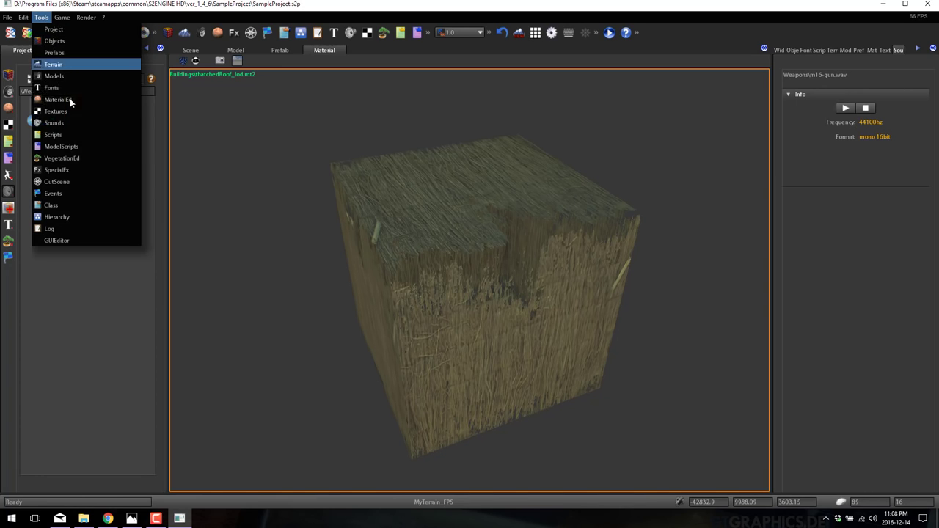
click(73, 158)
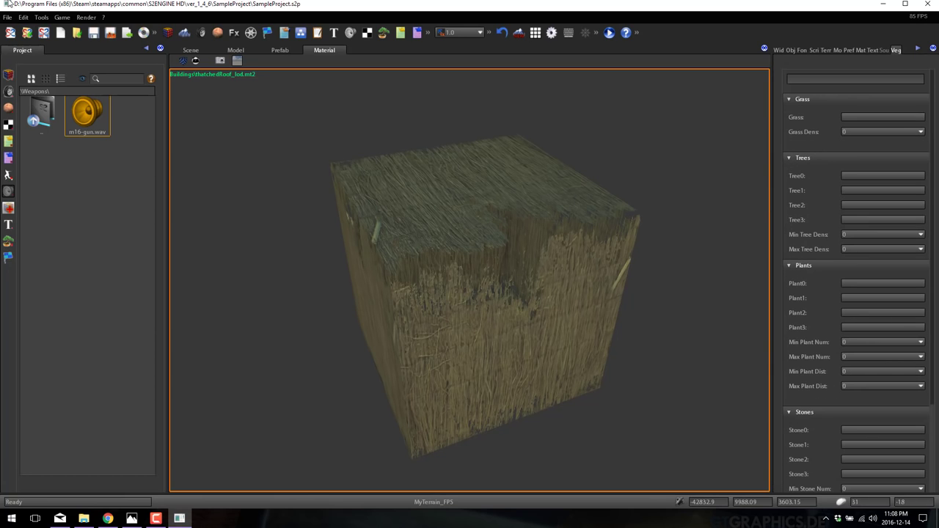
click(43, 18)
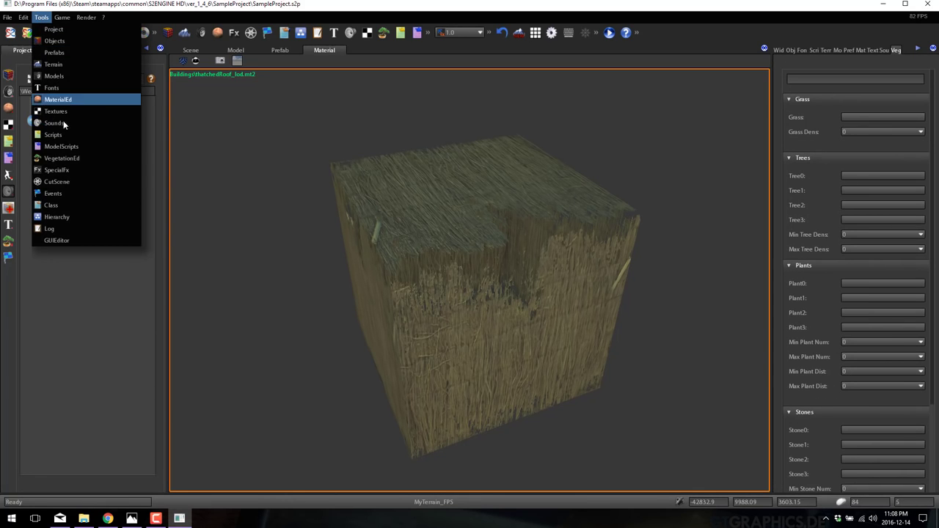
click(69, 183)
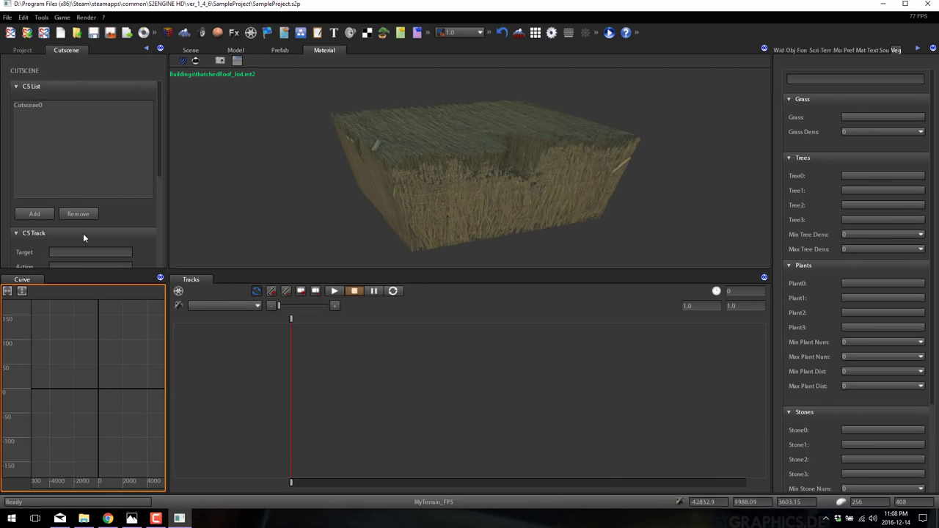
click(42, 105)
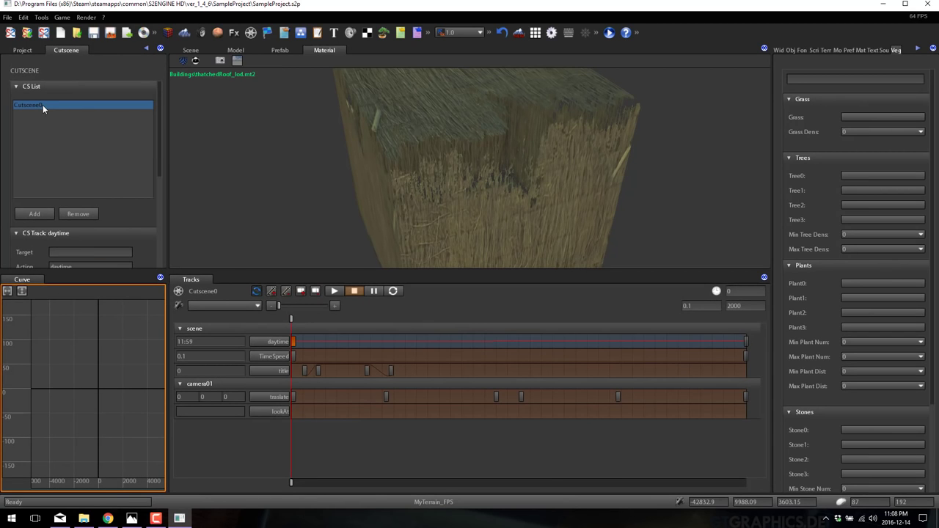
- Play Cutscene0 in the scene view and display the curve of the title track's first key
click(237, 50)
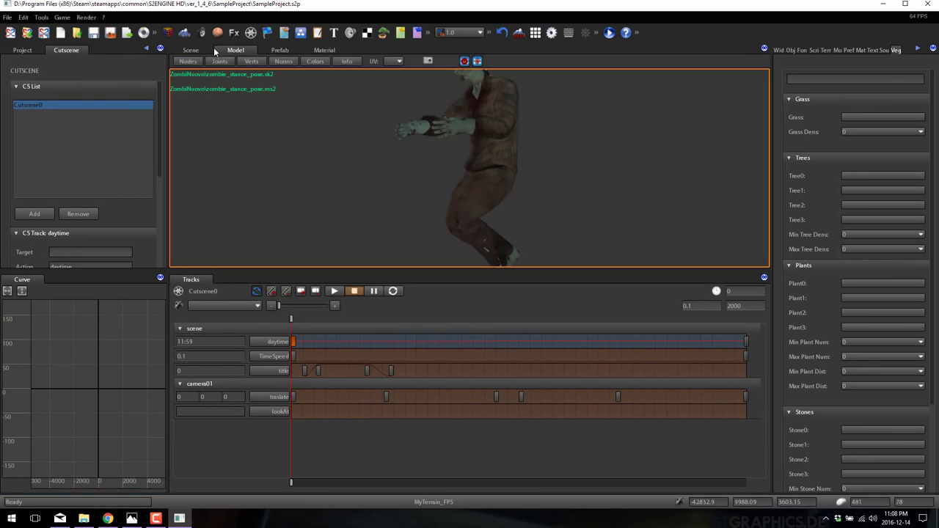
click(191, 50)
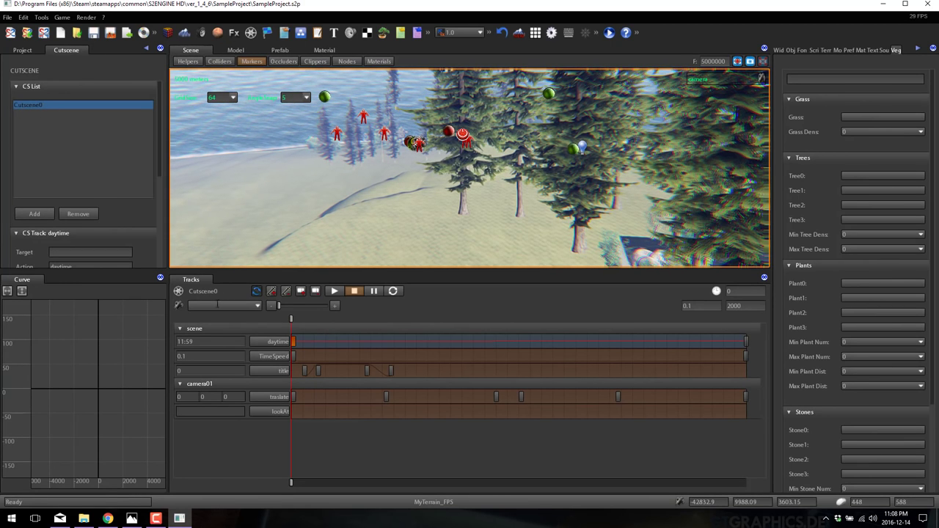
click(338, 291)
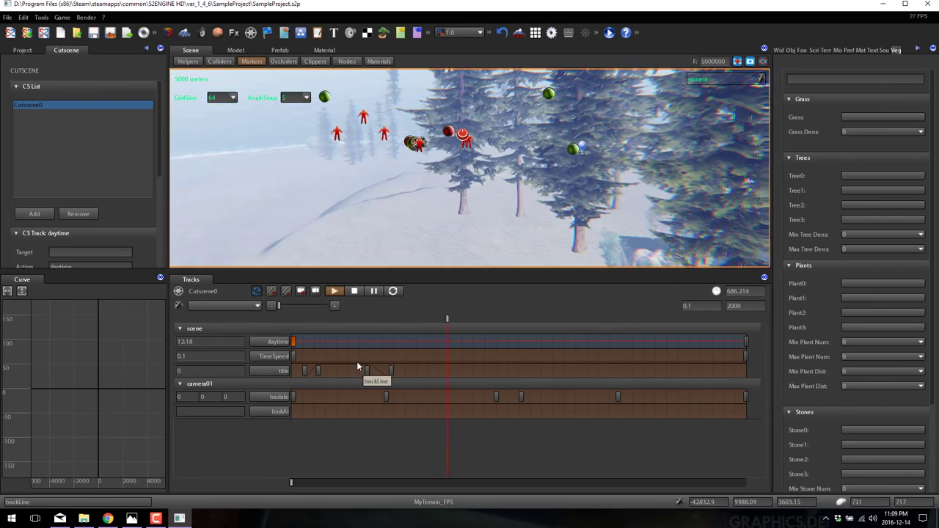
click(305, 371)
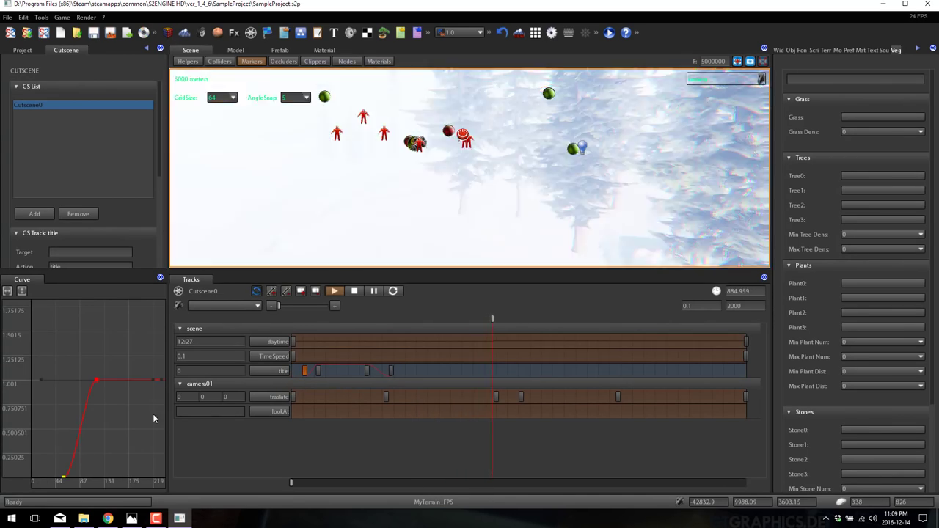
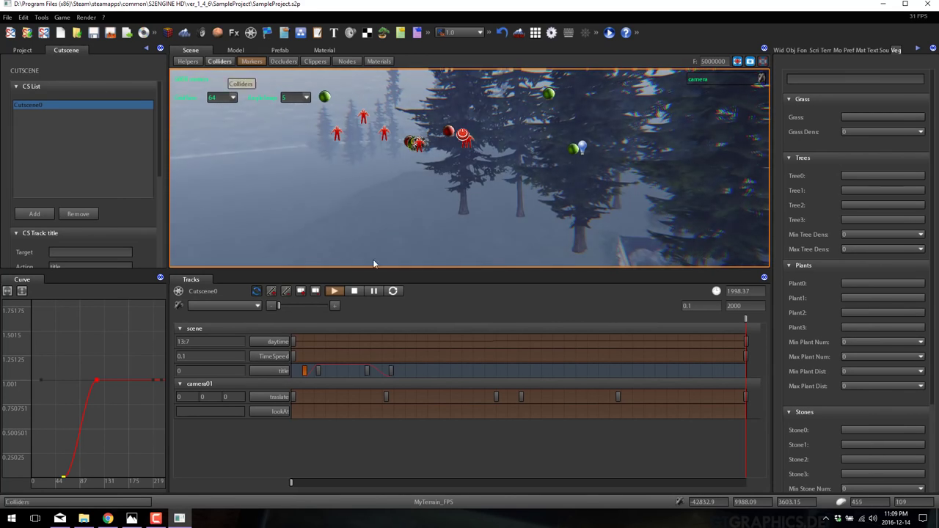
- Close the cutscene Tracks panel and the vegetation, sound, texture, material and prefab tools, keeping the scene in view
click(764, 277)
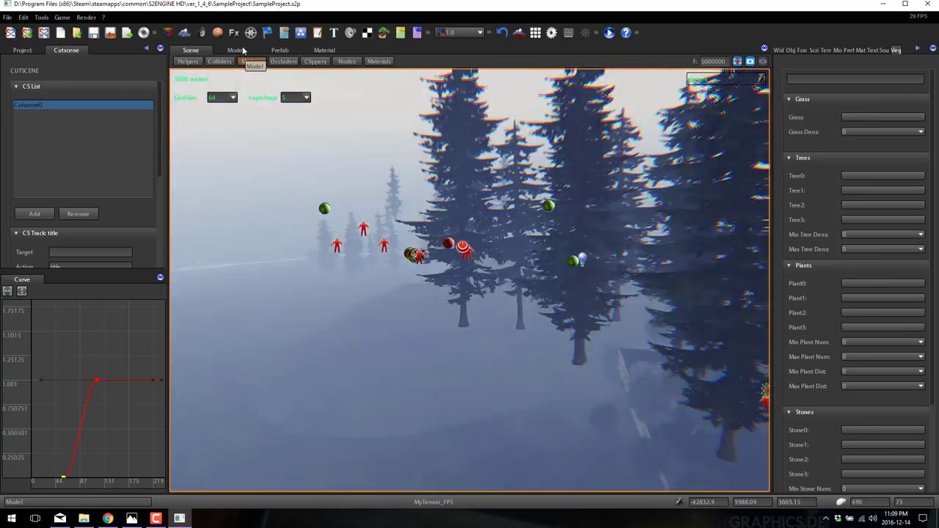
click(236, 50)
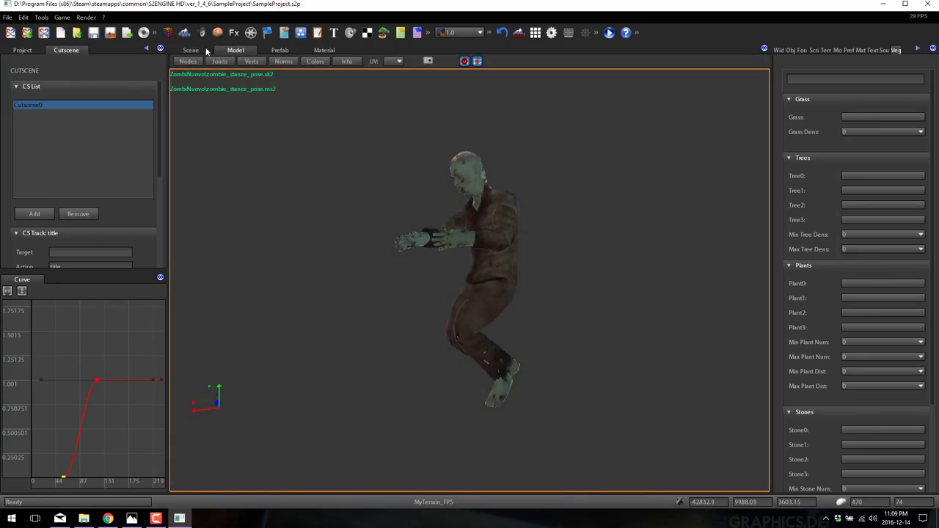
click(190, 50)
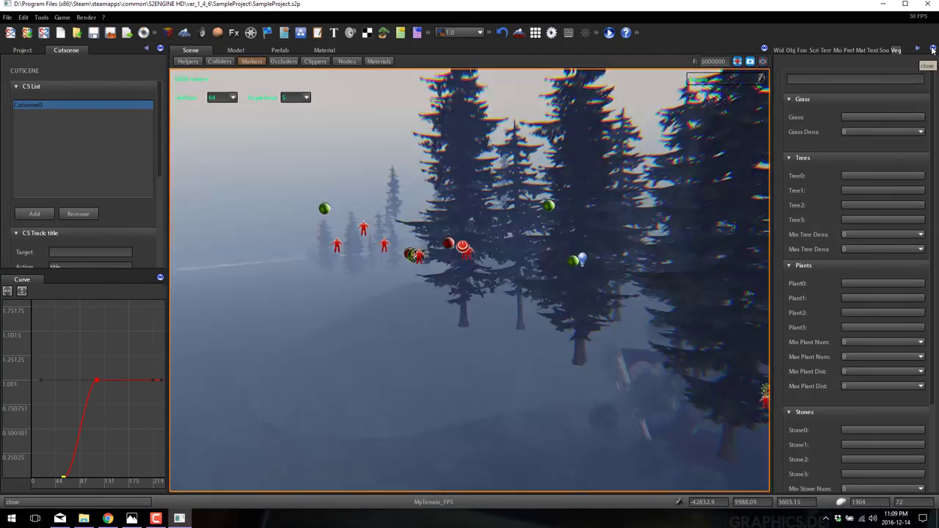
click(932, 49)
click(932, 49)
click(932, 49)
click(932, 49)
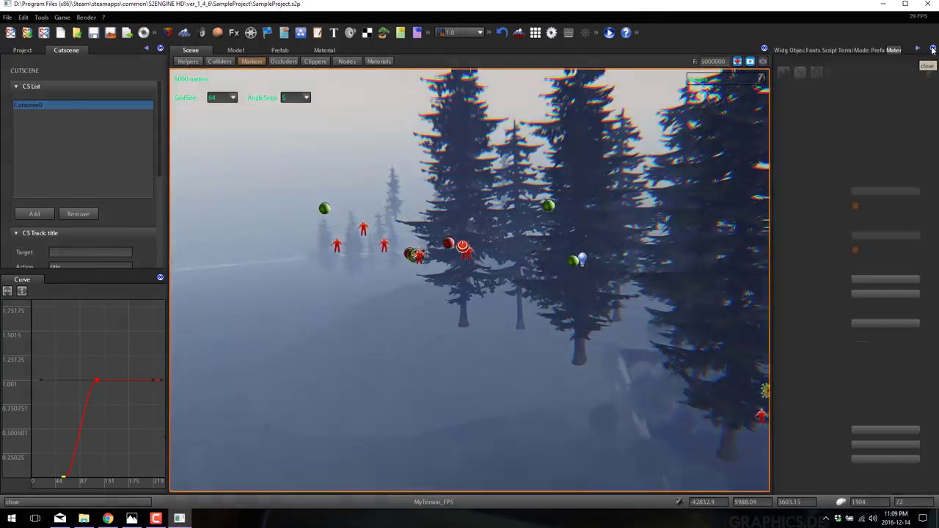
click(932, 50)
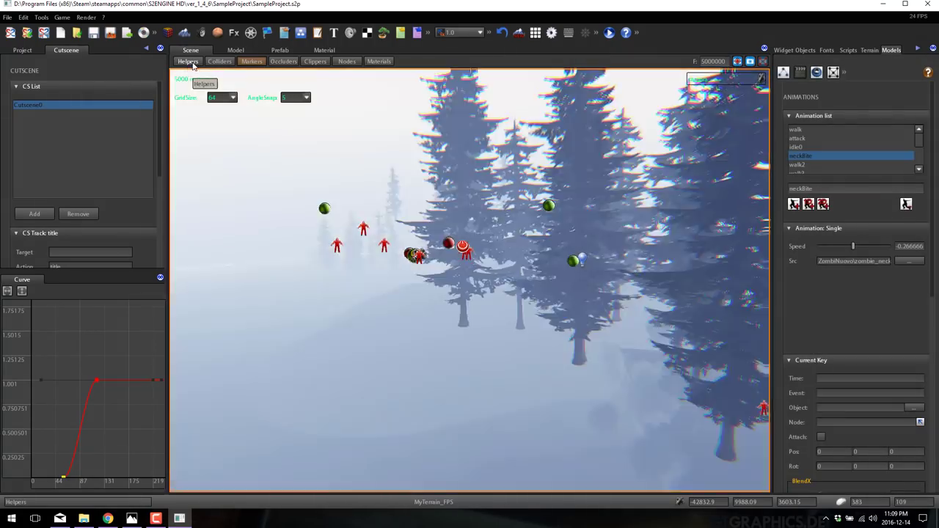
- Show the helpers and hide the markers in the scene view
click(188, 61)
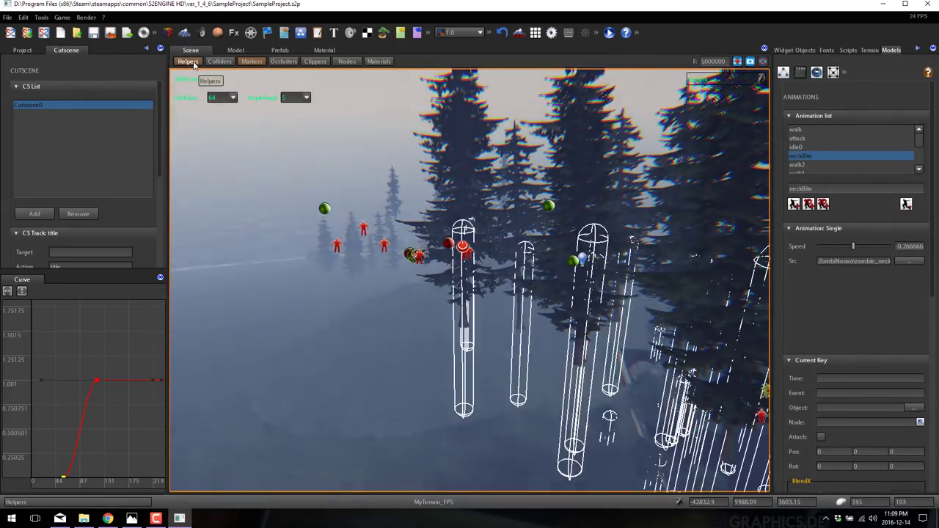
click(252, 60)
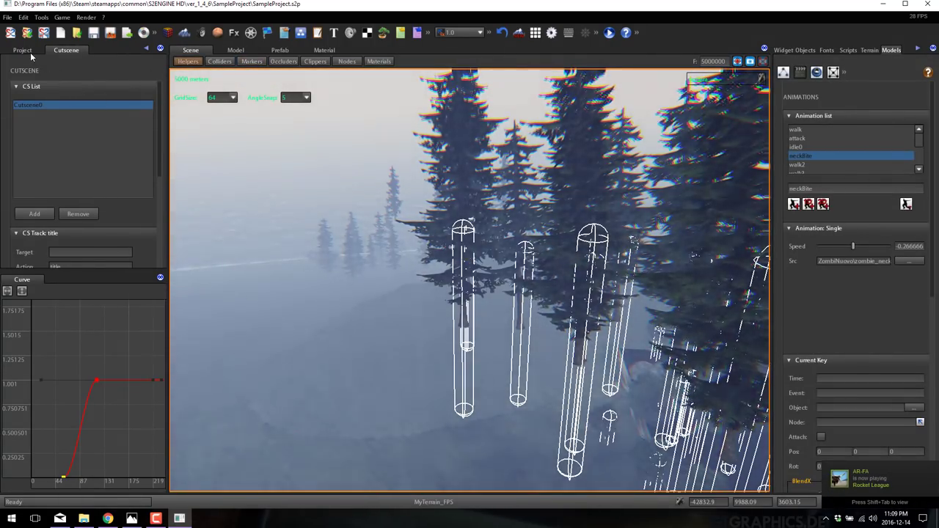
- Browse the project's Animals folder, first for prefab files and then for sound files
click(28, 51)
double_click(37, 111)
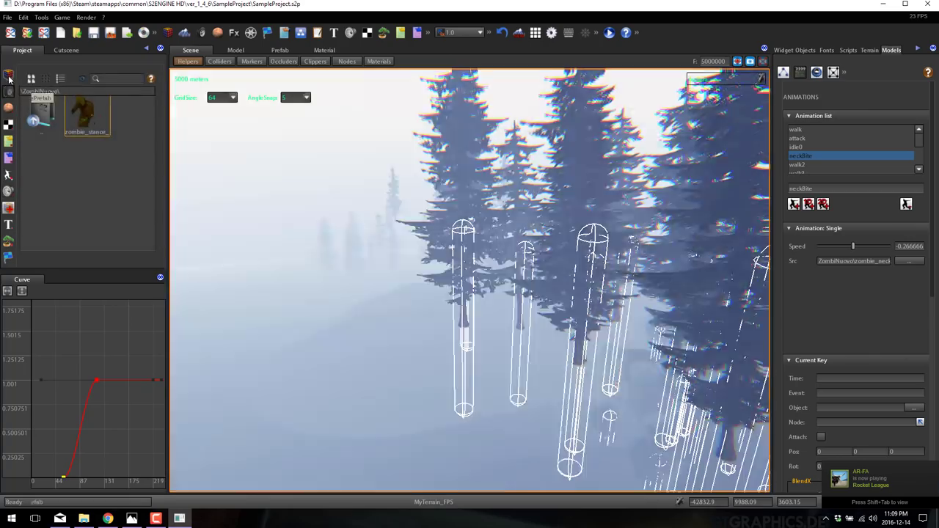
double_click(36, 111)
double_click(38, 147)
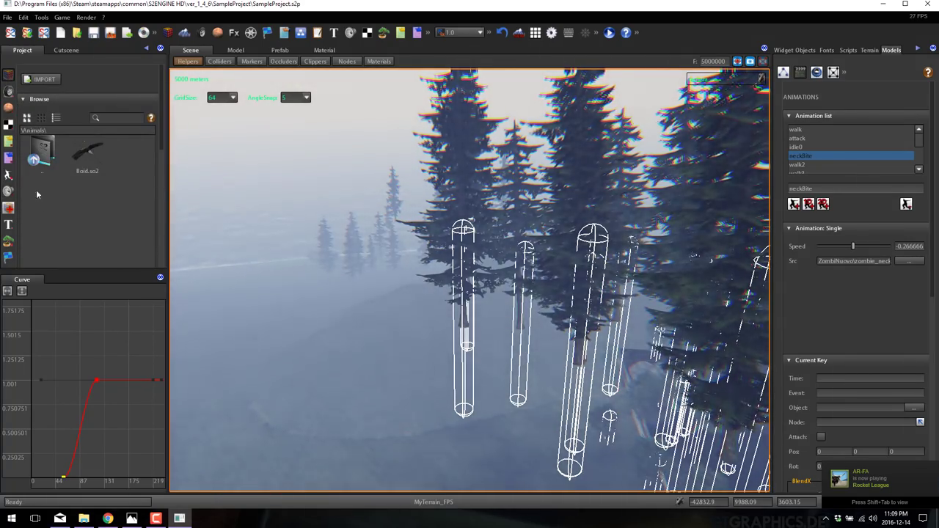
click(9, 192)
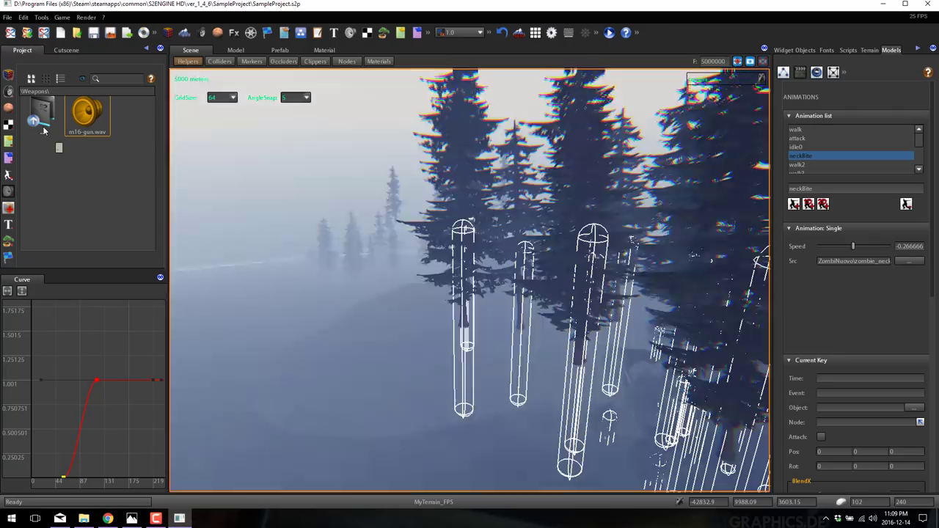
double_click(42, 116)
double_click(56, 145)
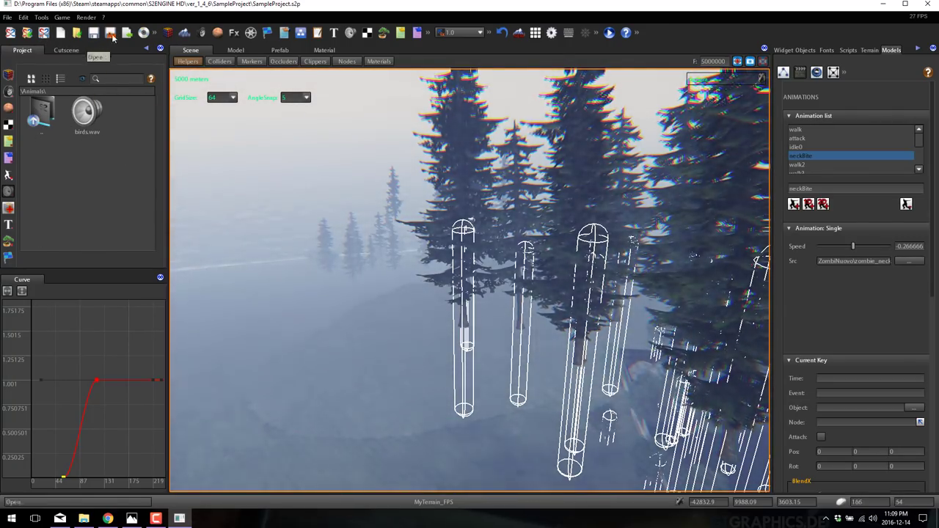
- Open the SpecialFx tool to show the weather sky settings and the daytime timeline for the dock scene
click(234, 32)
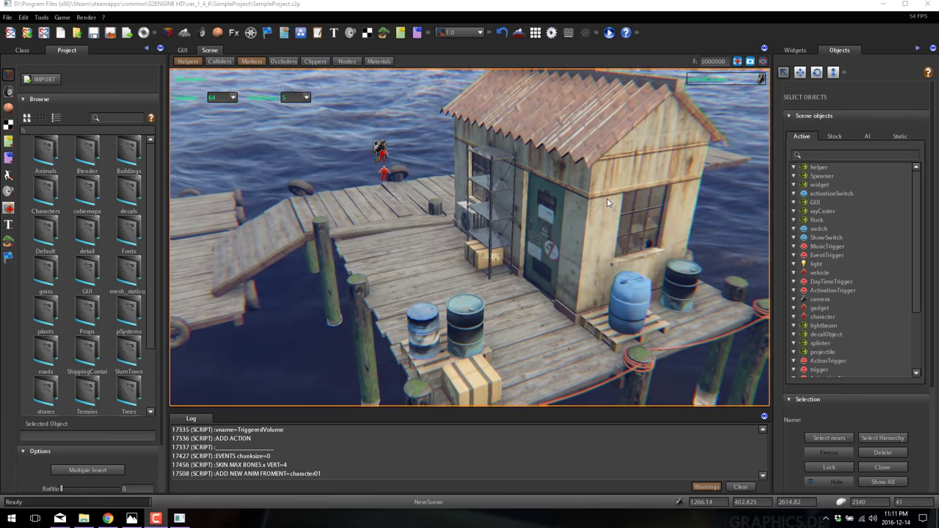
click(40, 18)
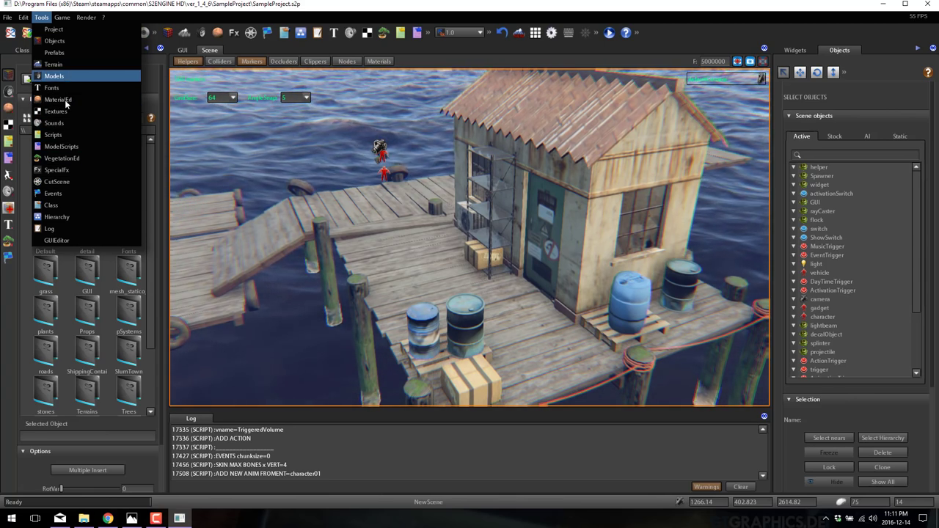
click(57, 169)
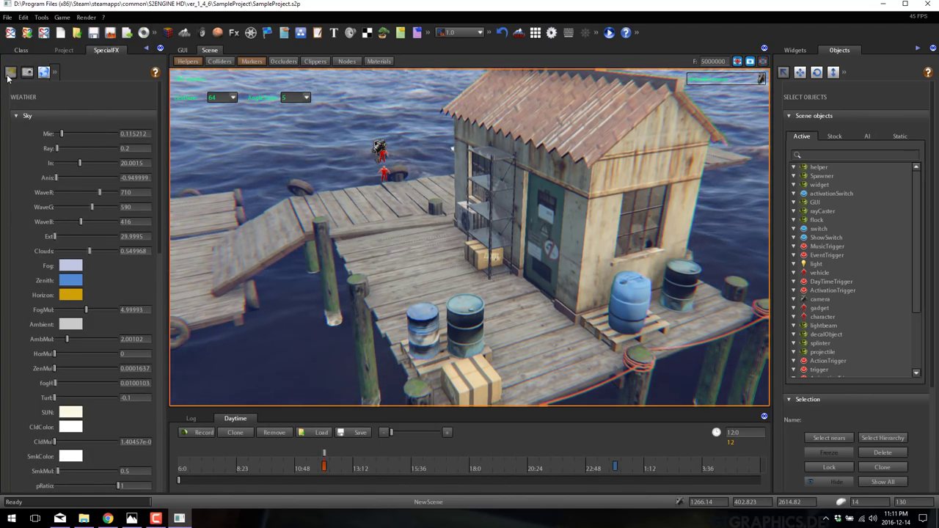
- Look at the post-filtering settings and return to the weather settings with the sky above the dock in view
click(29, 72)
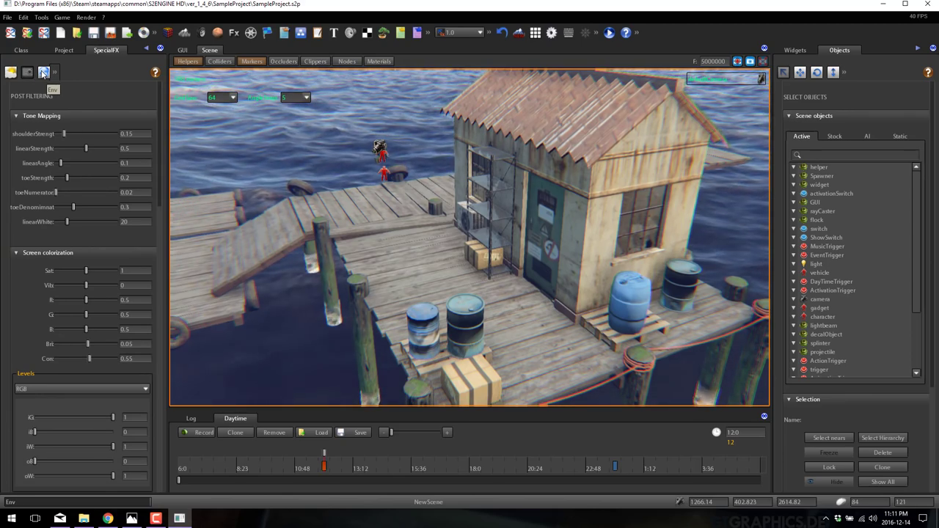
click(43, 73)
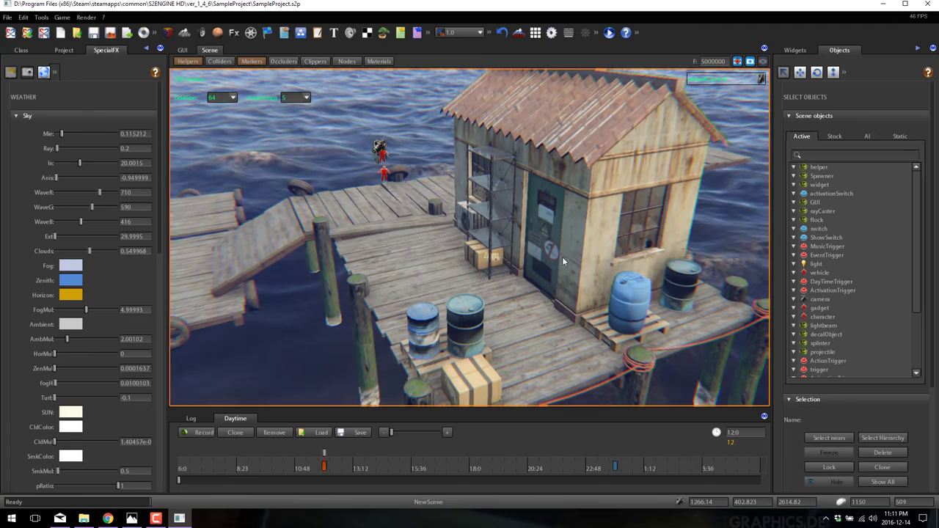
right_drag(562, 244, 350, 222)
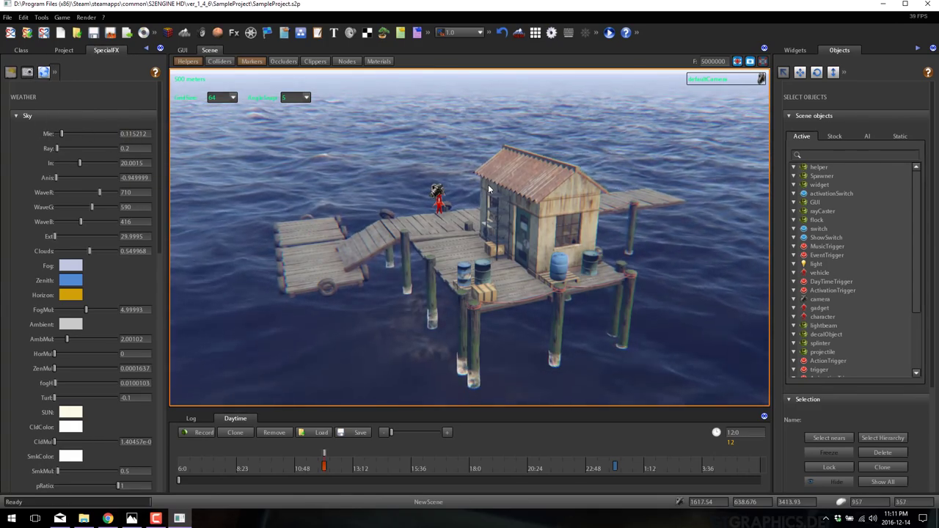
right_drag(488, 184, 503, 155)
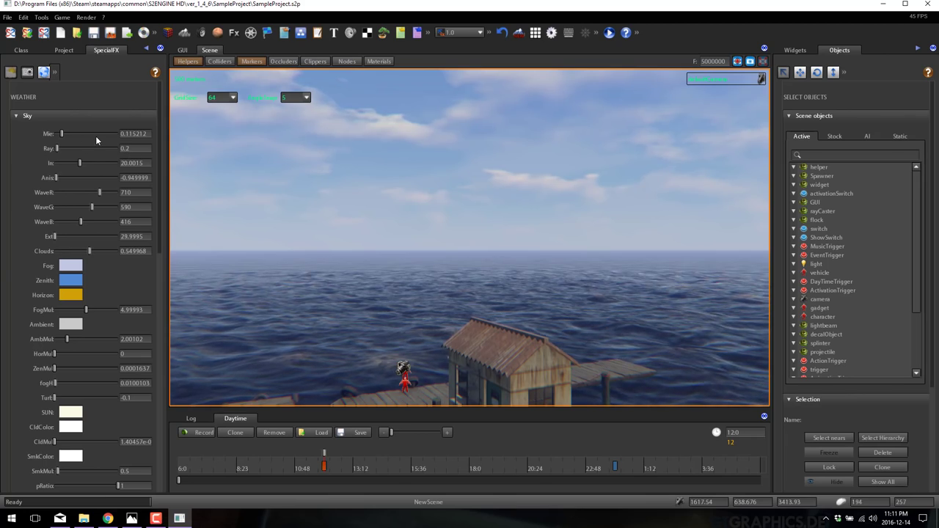
- Set the sky's Mie value to about 0.32, the Ray value to 0.01 and WaveR to about 454
click(63, 134)
drag(88, 132, 53, 144)
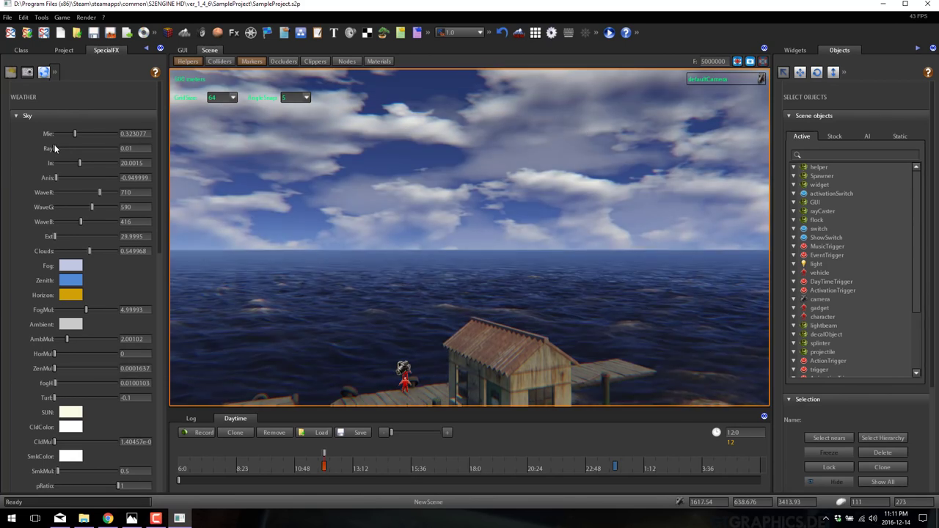
mouse_move(99, 192)
mouse_down()
mouse_move(73, 187)
mouse_move(84, 189)
mouse_up()
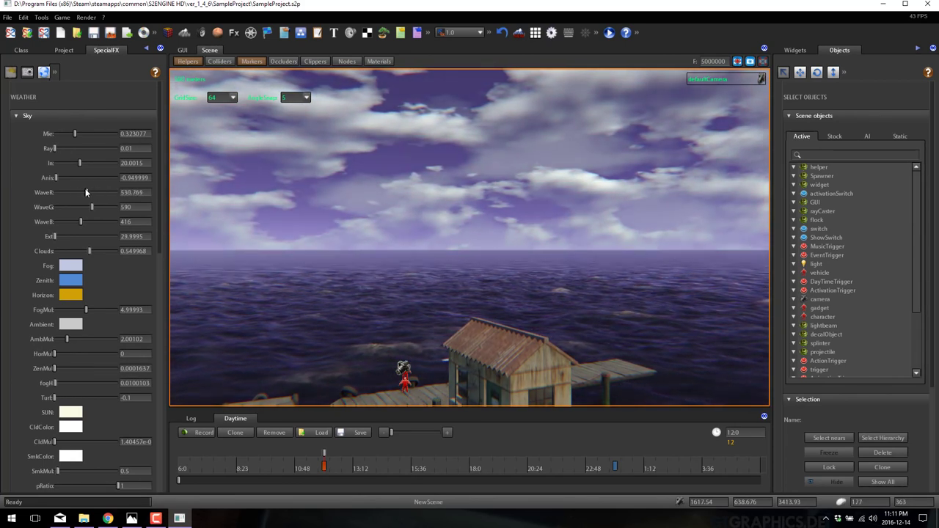
click(73, 265)
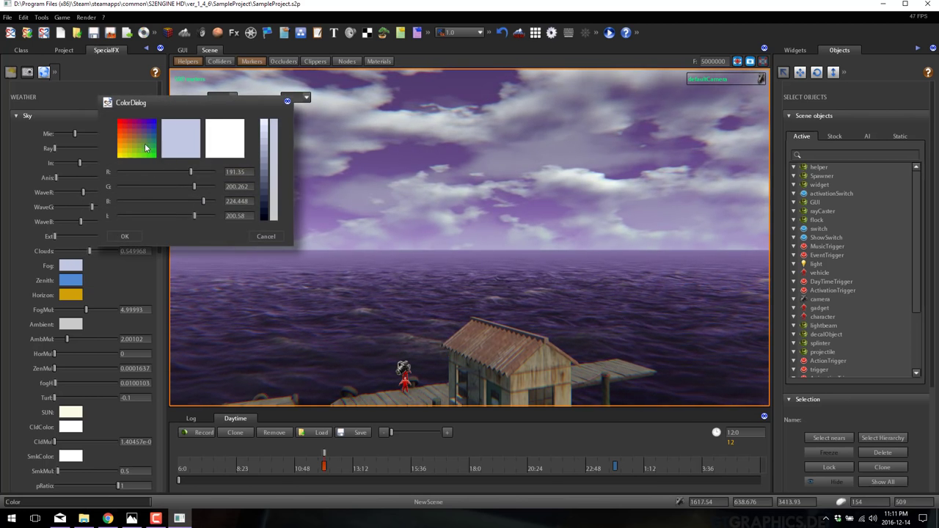
drag(145, 148, 156, 124)
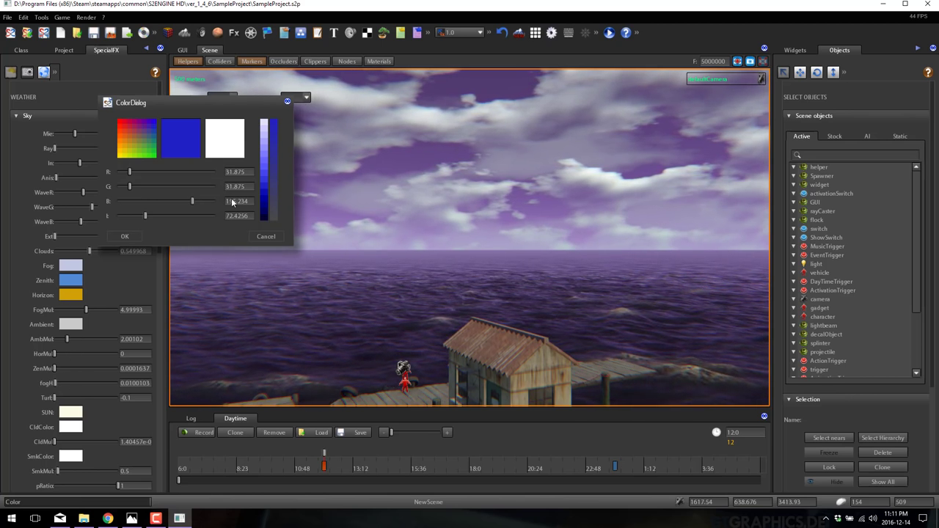
click(262, 236)
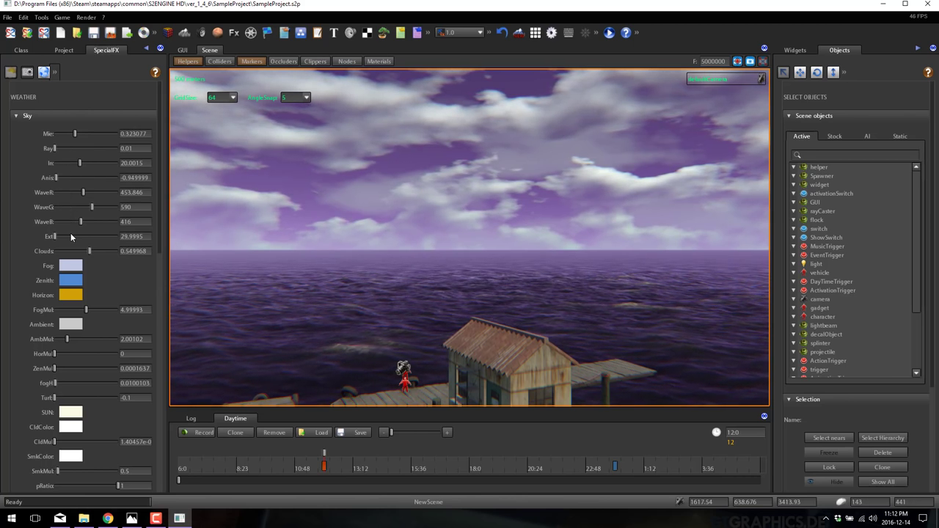
- Set the sky's Clouds value to about 0.54 and the sun's Pow value to 100
scroll(70, 233, down, 6)
scroll(70, 233, up, 4)
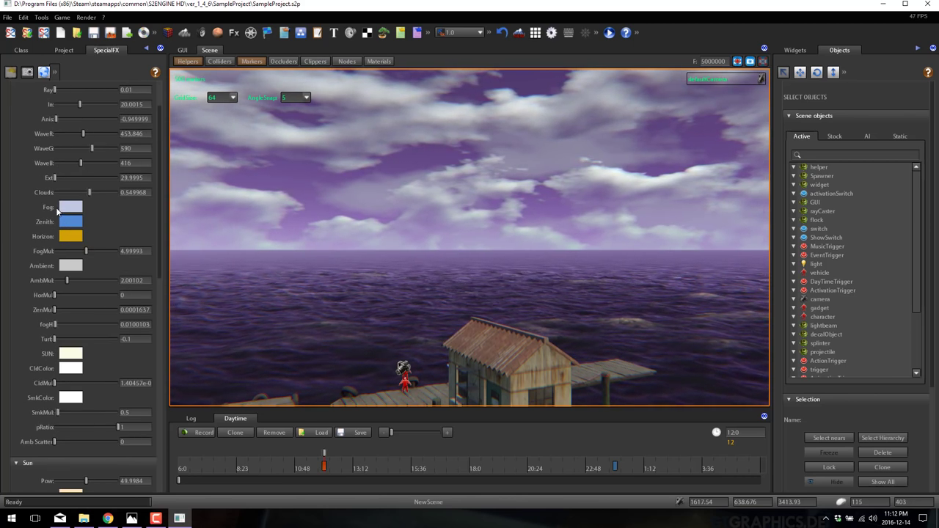
mouse_move(89, 192)
mouse_down()
mouse_move(103, 191)
mouse_move(88, 200)
mouse_up()
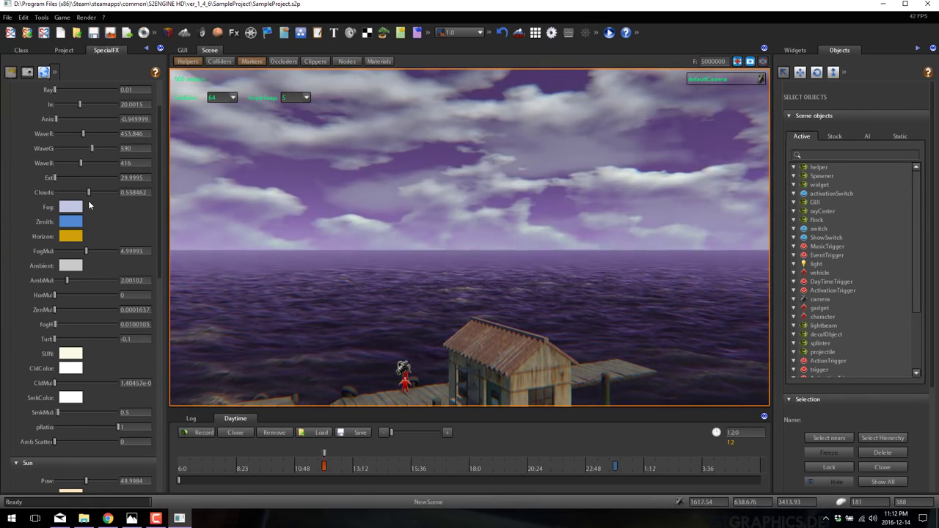
scroll(101, 266, down, 8)
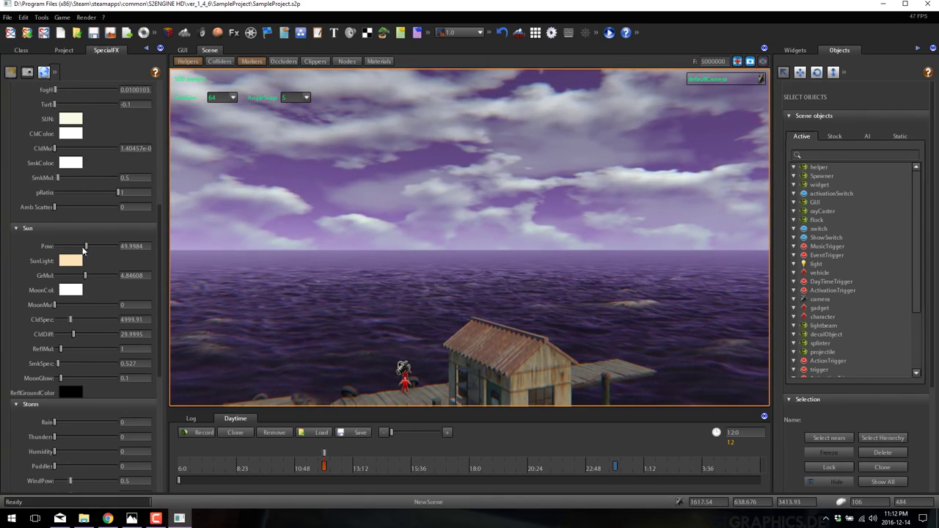
drag(83, 250, 141, 254)
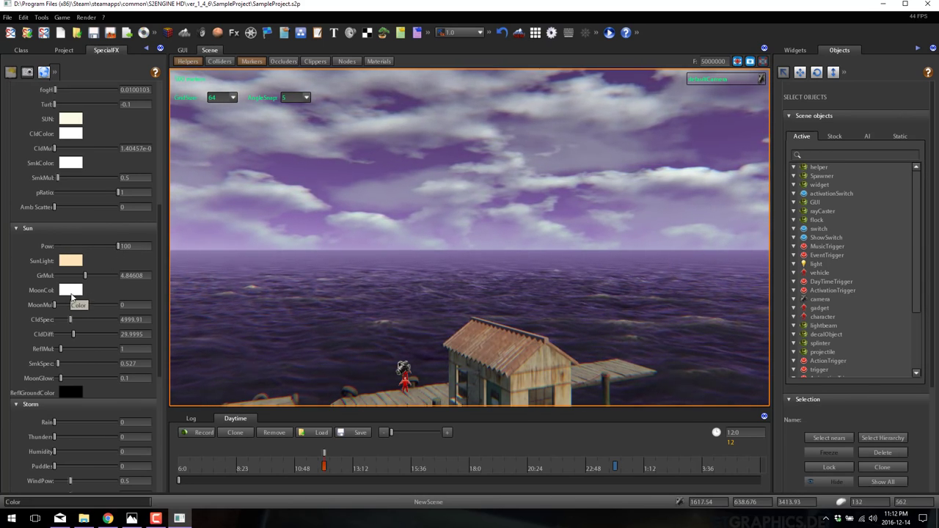
- Set the storm's Rain value to about 0.64 and the sky's Mie value to about 0.05
scroll(74, 322, down, 3)
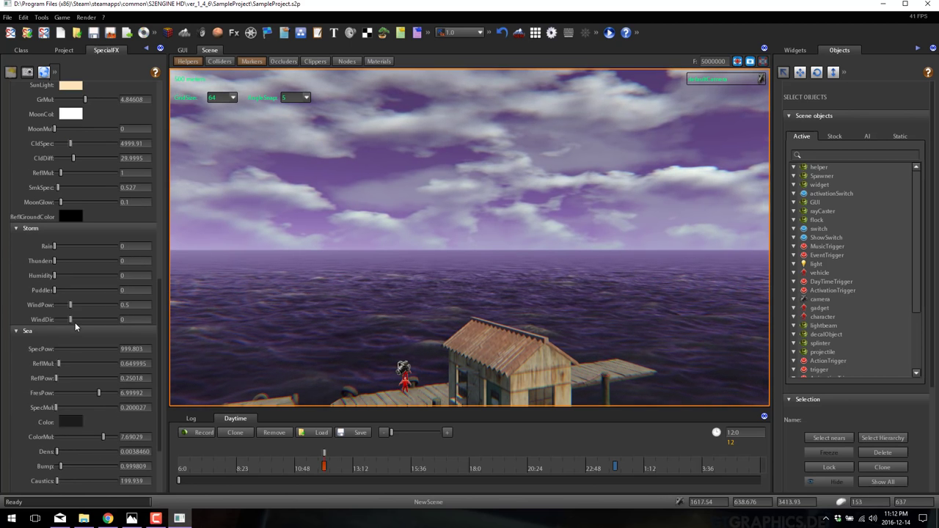
drag(56, 249, 94, 248)
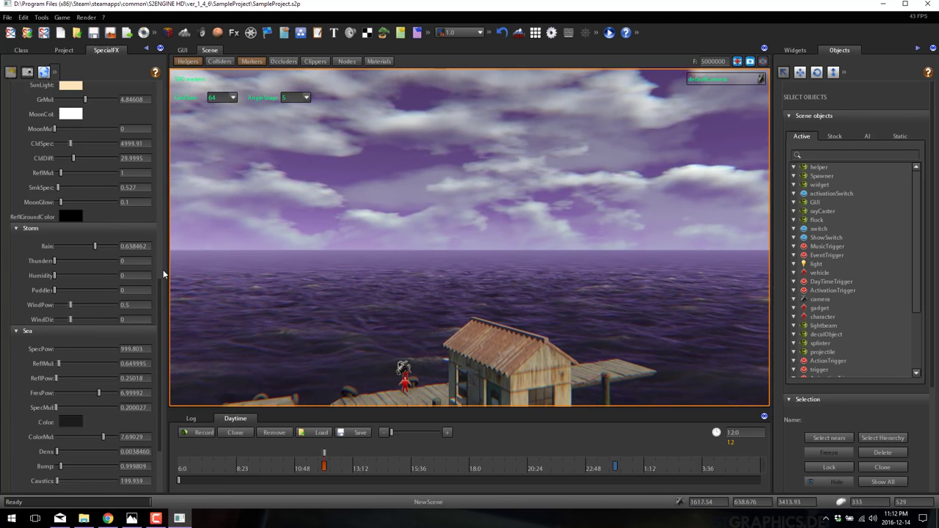
scroll(70, 190, up, 10)
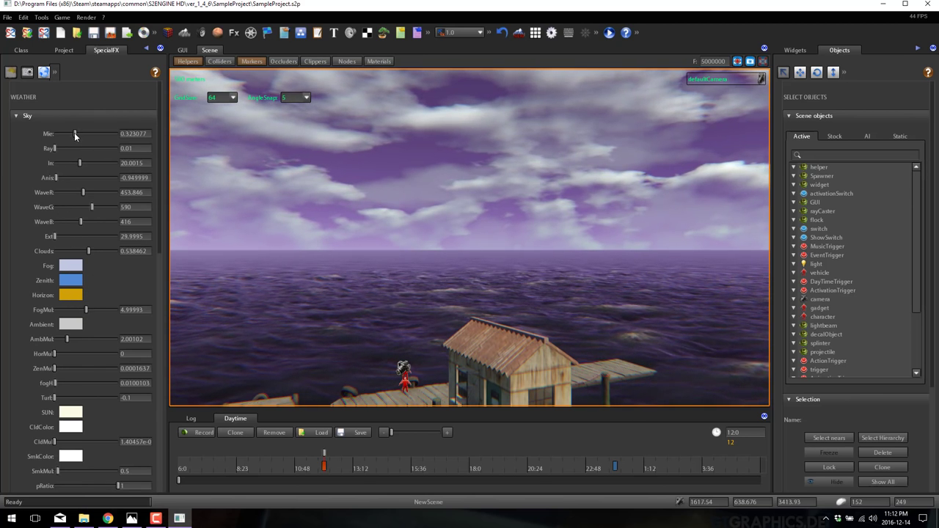
drag(75, 133, 58, 134)
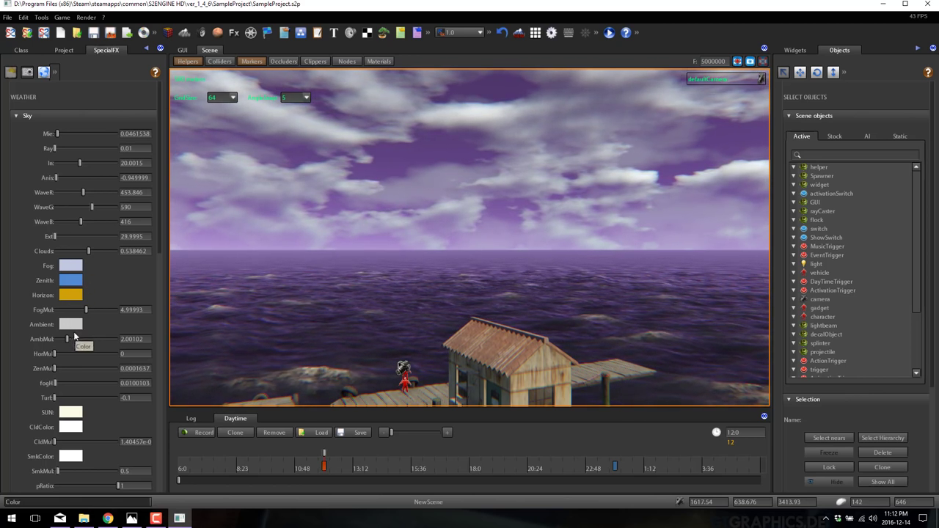
- Set the storm's Thunders to about 0.32, Puddles to about 1.04, Rain to about 0.51, WindPow to about 0.86 and WindDir to about 148
scroll(44, 180, down, 10)
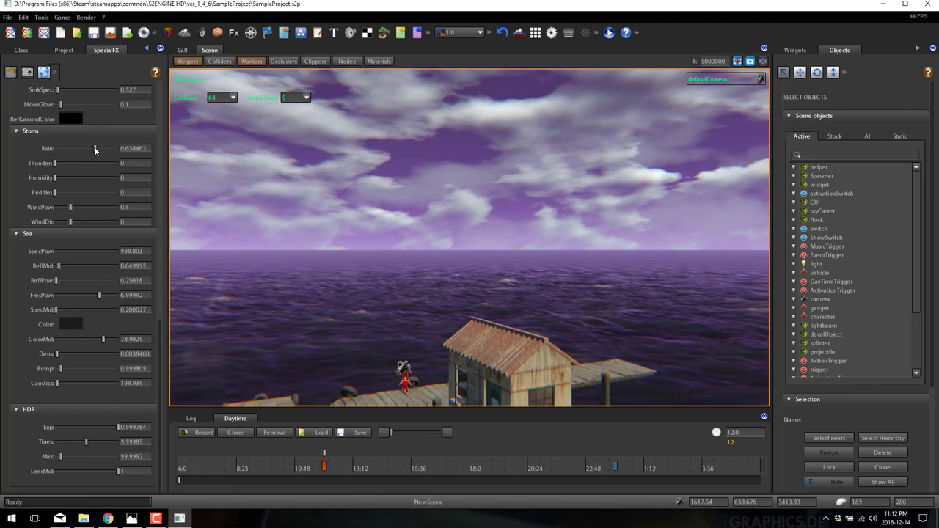
drag(55, 163, 67, 192)
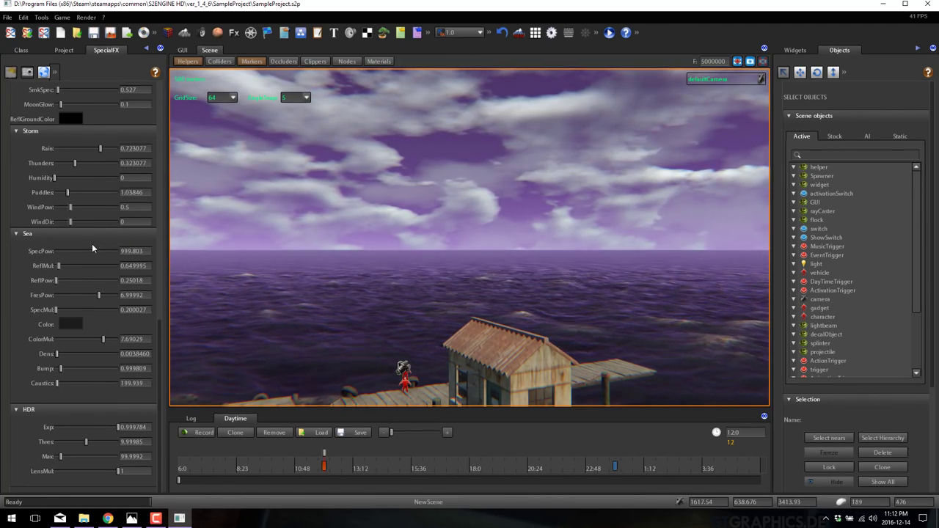
scroll(410, 325, up, 5)
drag(410, 328, 411, 354)
scroll(410, 354, down, 5)
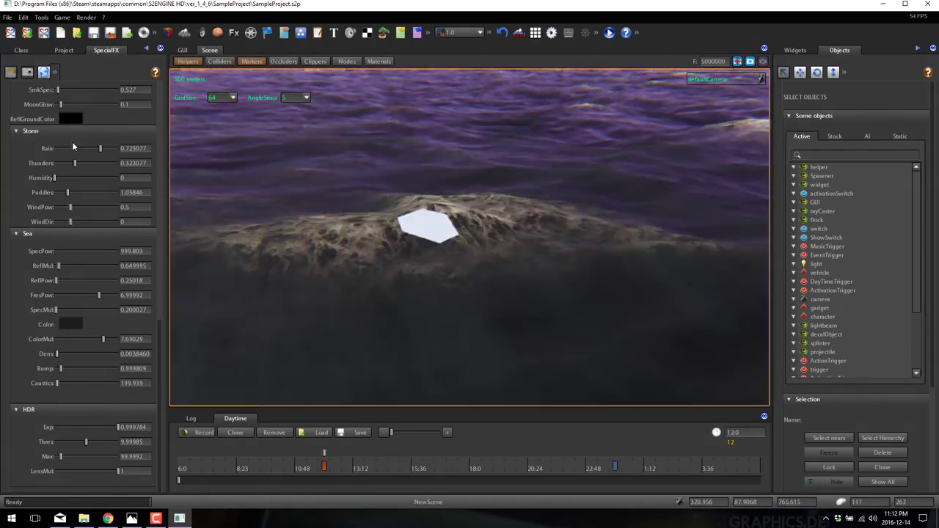
drag(72, 147, 87, 147)
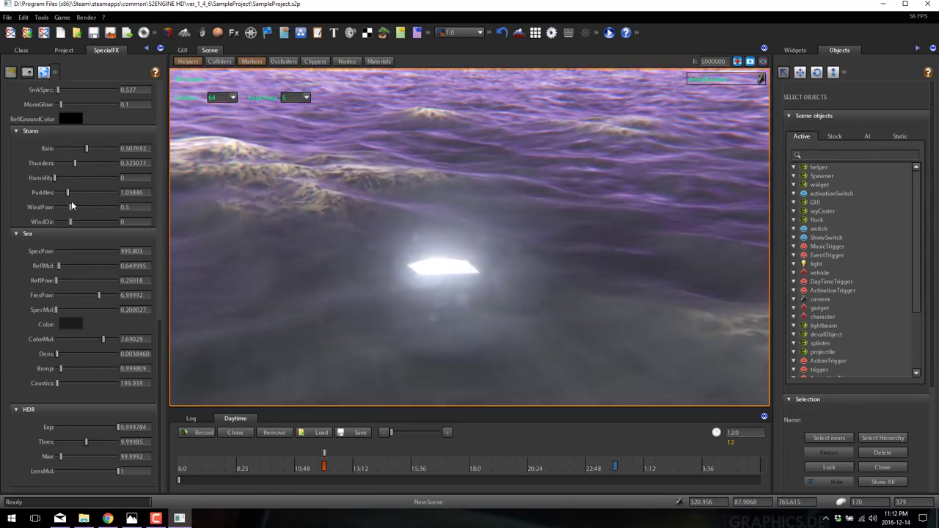
drag(70, 206, 96, 222)
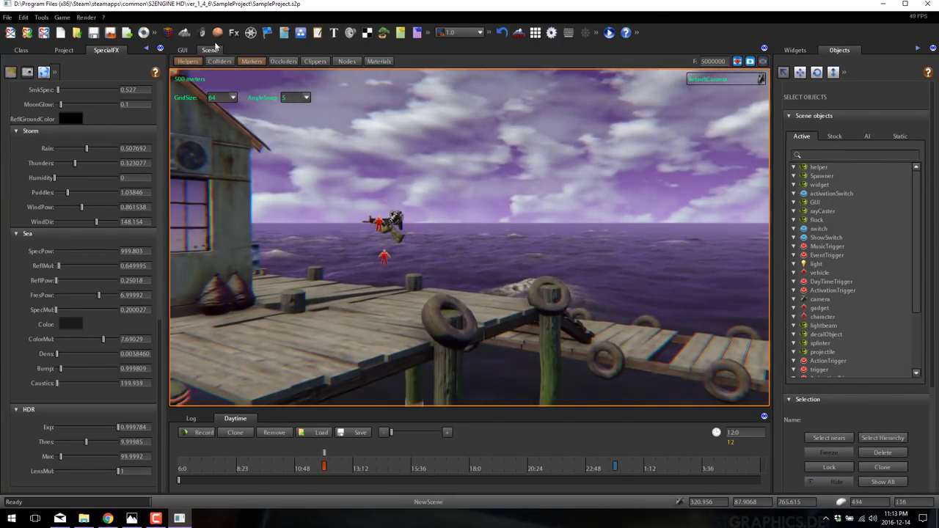
- Start the game to play-test the dock scene, and return to editing
click(62, 17)
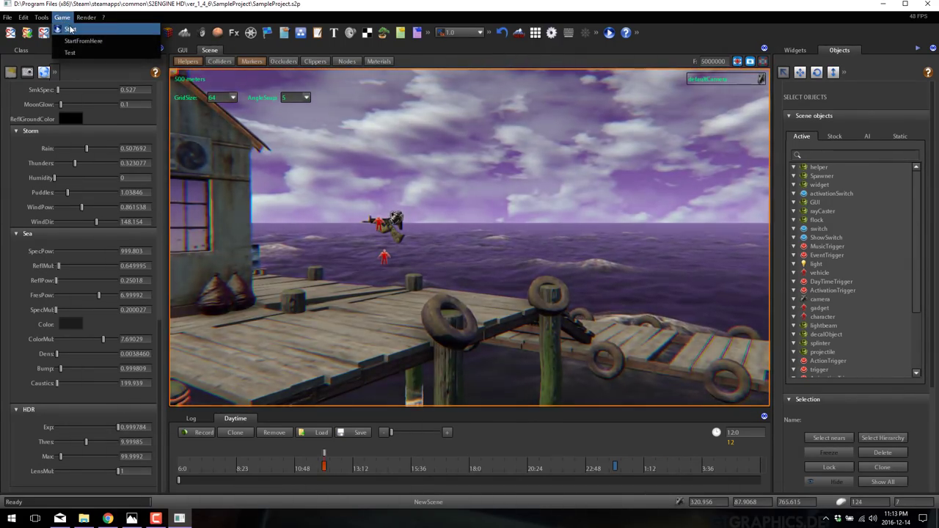
click(73, 27)
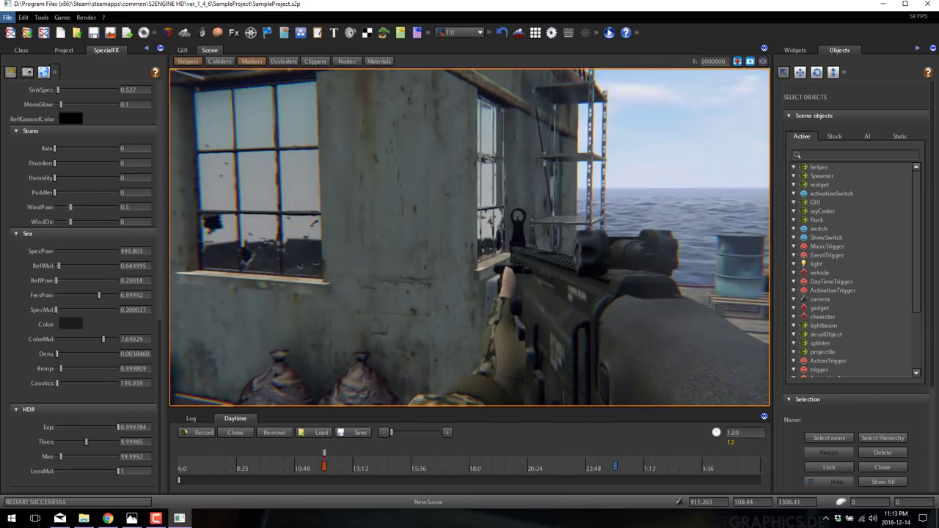
key(Escape)
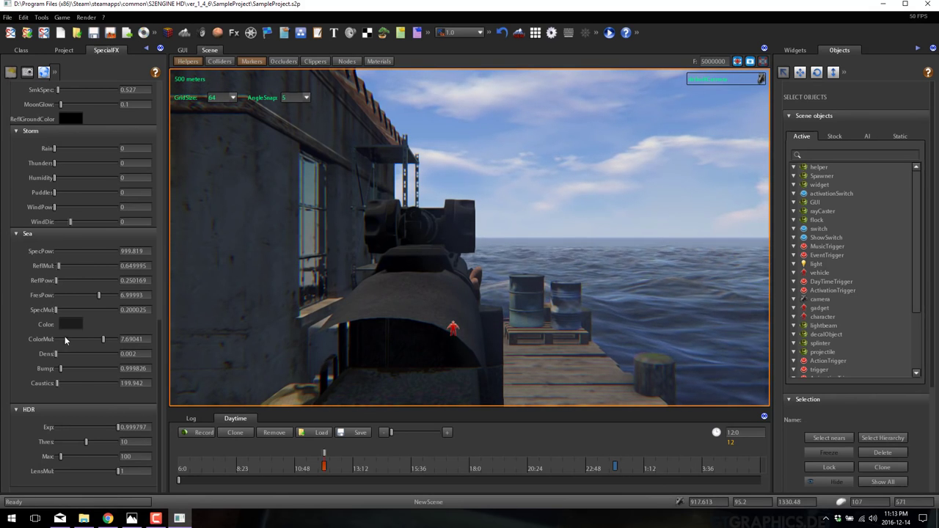
- Collapse the Sea and Sun weather groups and switch to the post-filtering settings
click(22, 234)
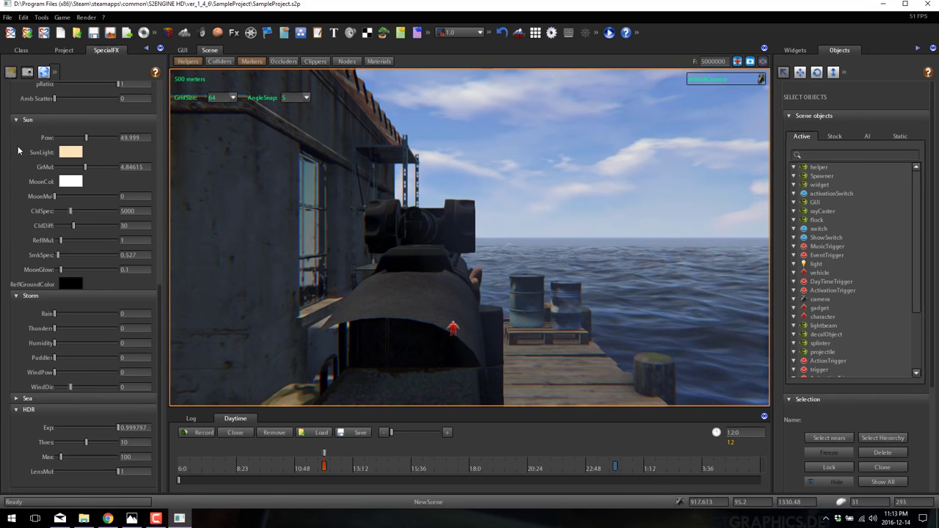
click(20, 121)
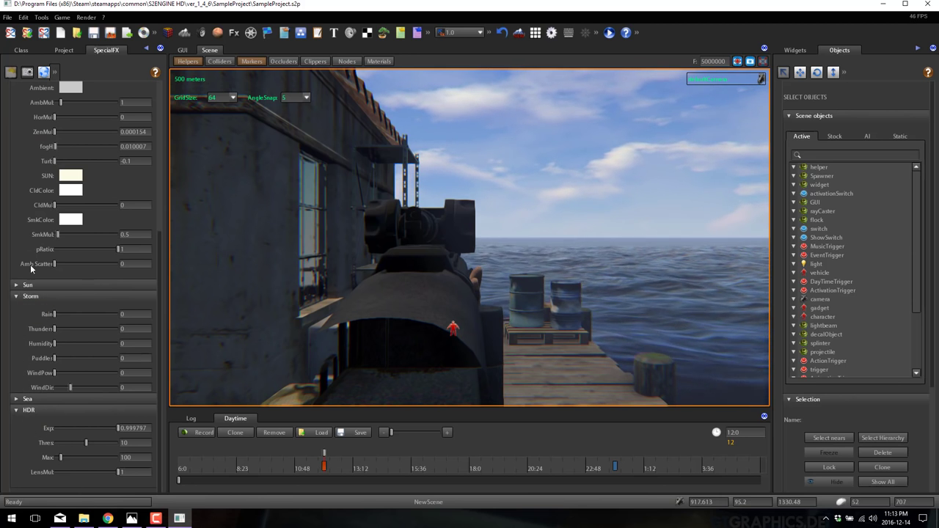
click(10, 71)
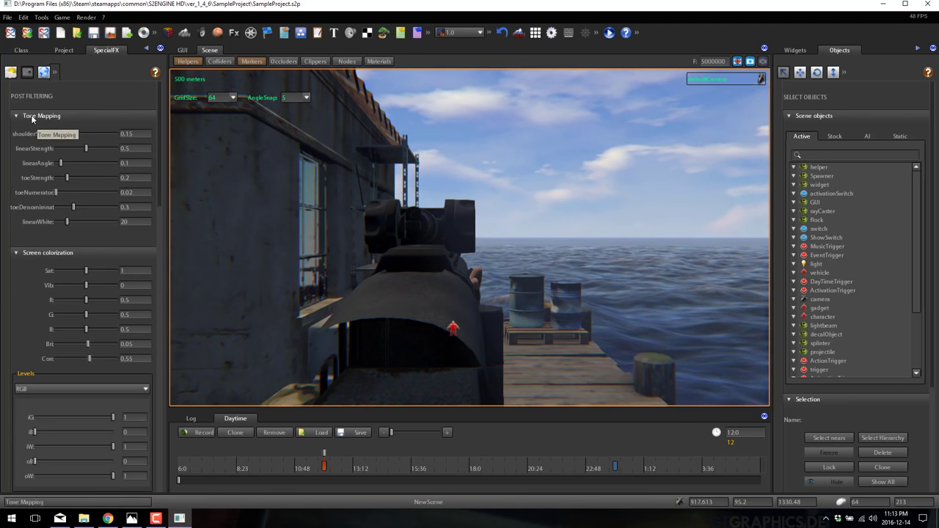
- Set the Lens FX values LensT to 4, LensM to about 5.1, LensDisp to about 0.43 and HaloWidth to about 0.64
scroll(72, 302, down, 5)
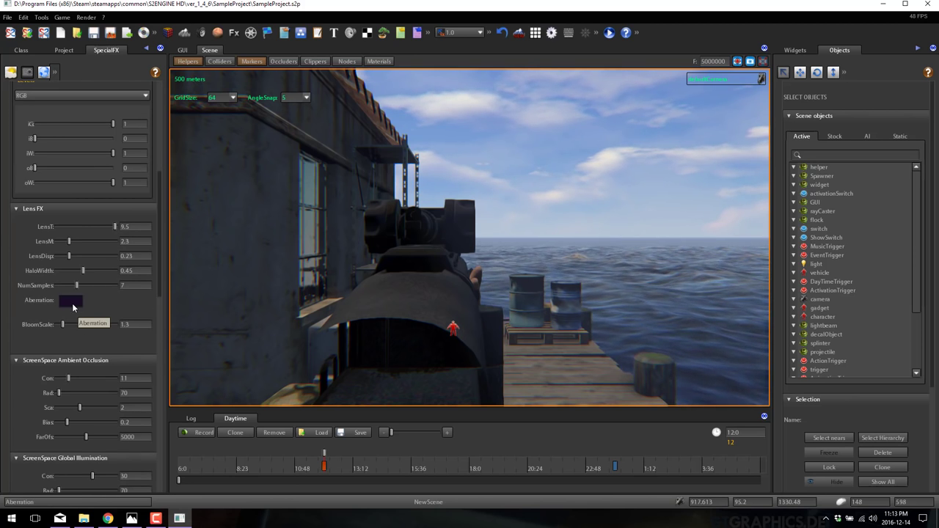
mouse_move(72, 241)
mouse_down()
mouse_move(101, 240)
mouse_move(87, 241)
mouse_up()
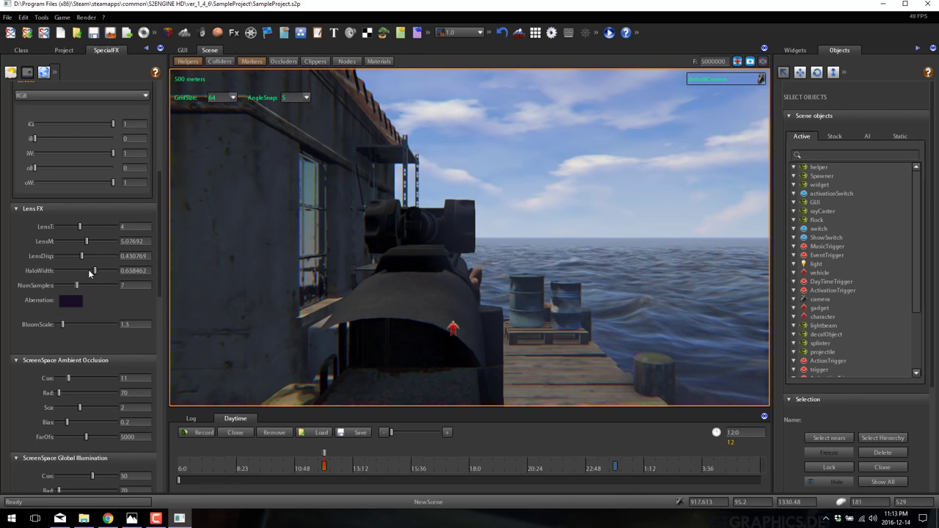
- Set the motion blur Scale to about 408 in the post-filtering settings
scroll(88, 270, down, 3)
scroll(89, 273, down, 2)
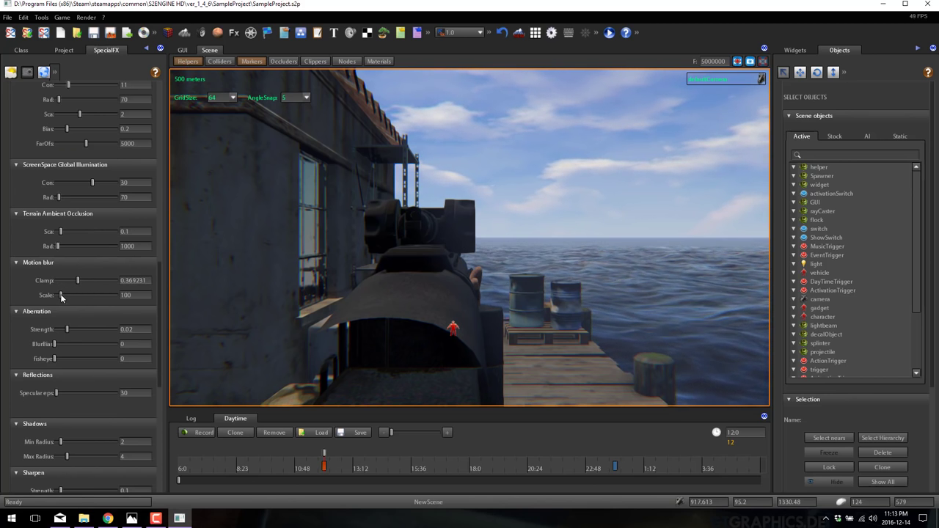
drag(61, 294, 80, 294)
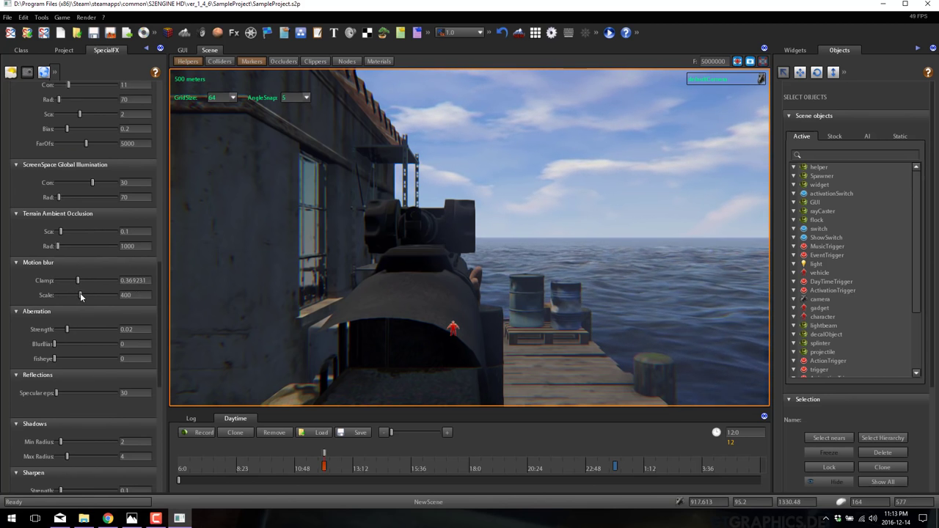
- Open the engine configuration, review its Rendering options down to water reflections, and close it
click(41, 17)
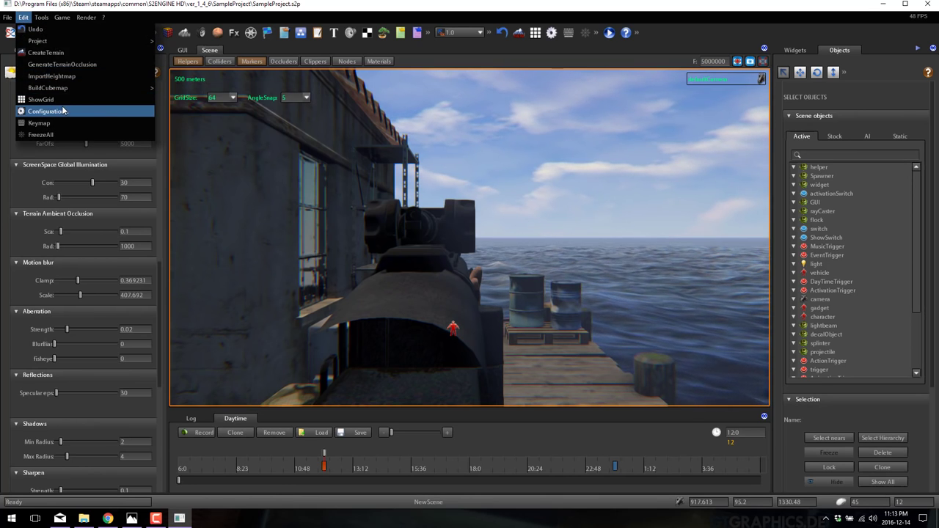
click(59, 110)
scroll(239, 208, down, 3)
scroll(239, 208, down, 3)
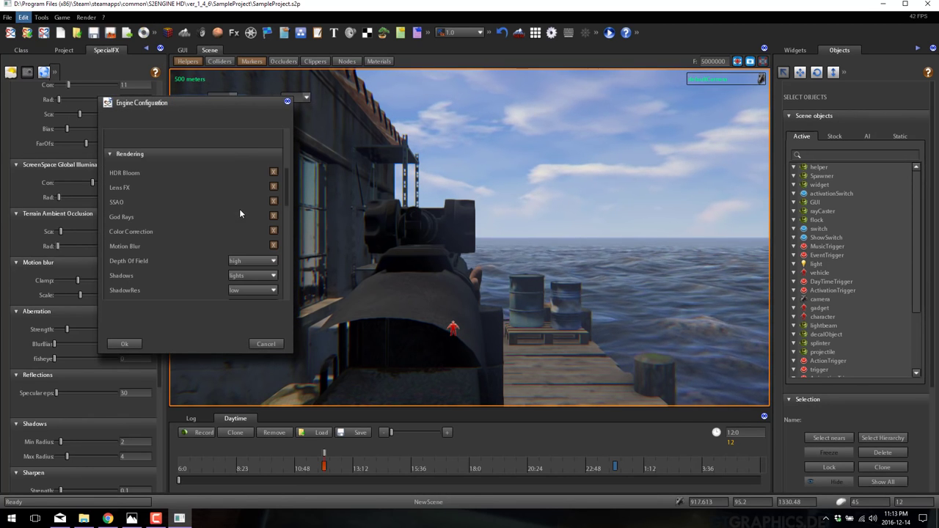
scroll(258, 238, down, 5)
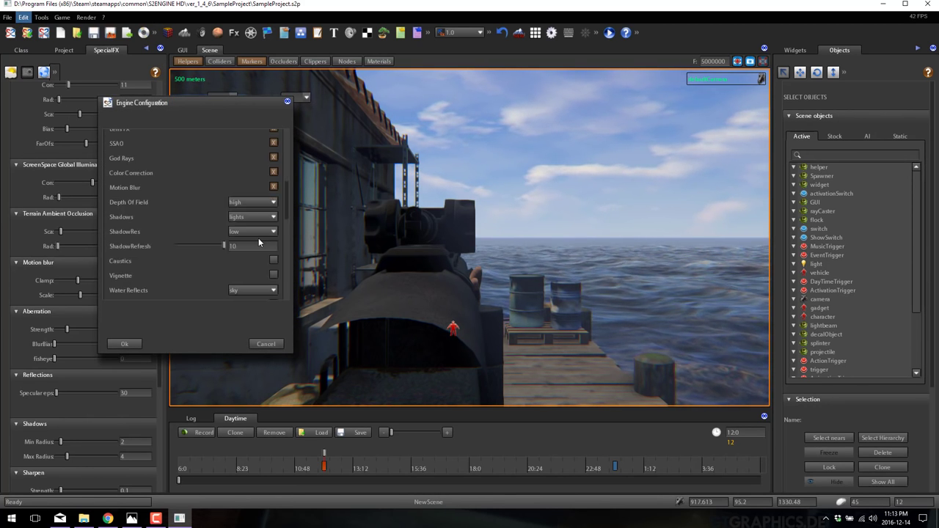
click(288, 103)
- Set the red value of the Lift/Gain/Gamma Shadows to 0.85 in the post-filtering settings
scroll(89, 330, down, 10)
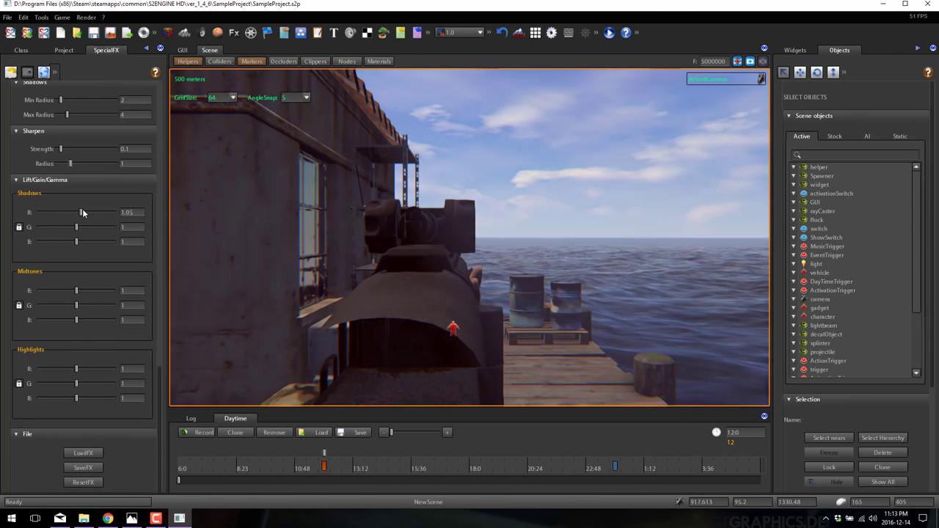
drag(82, 212, 58, 212)
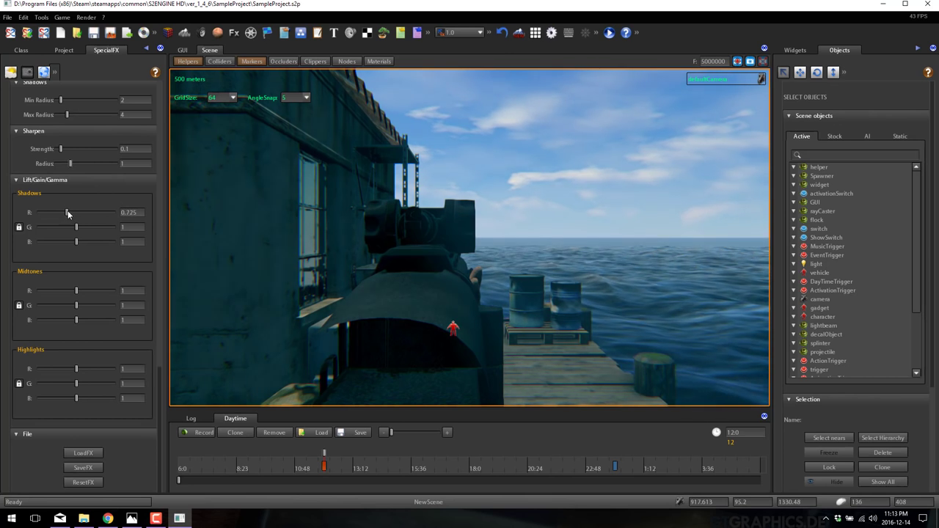
scroll(79, 266, up, 8)
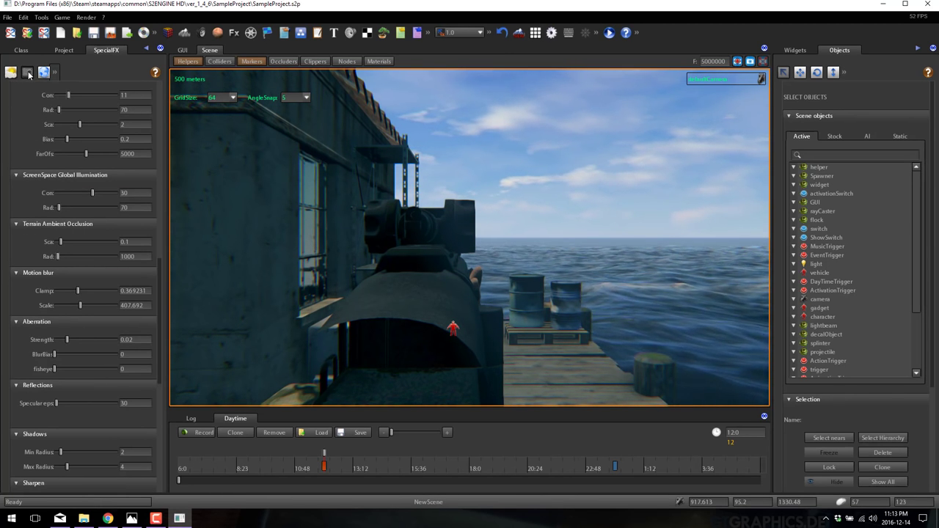
- Review the environment, post-filtering and weather settings, including the Lens FX, reflections, sky, sun and storm groups
scroll(51, 147, up, 10)
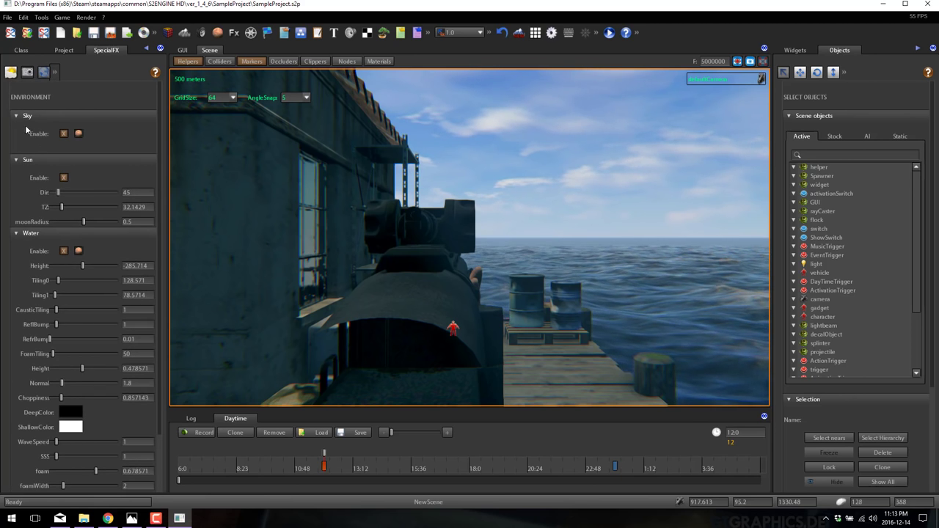
scroll(71, 232, down, 10)
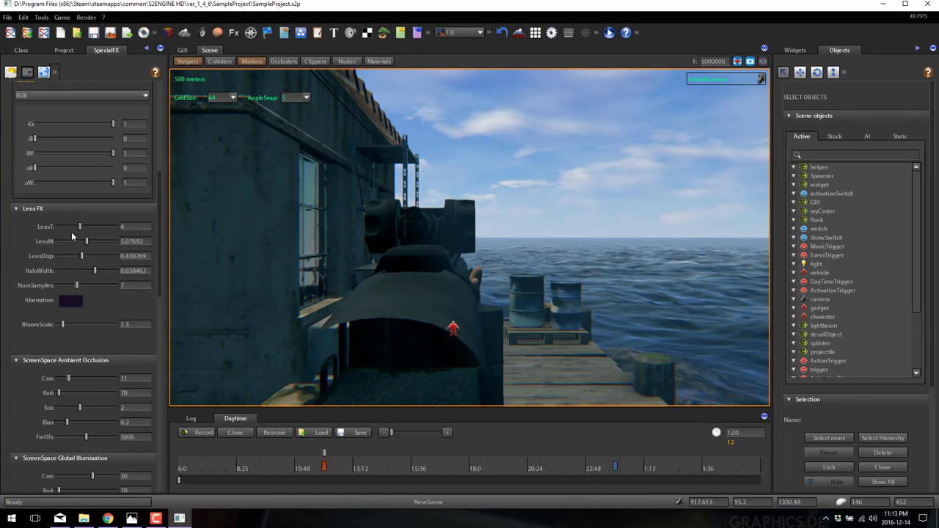
scroll(72, 232, down, 6)
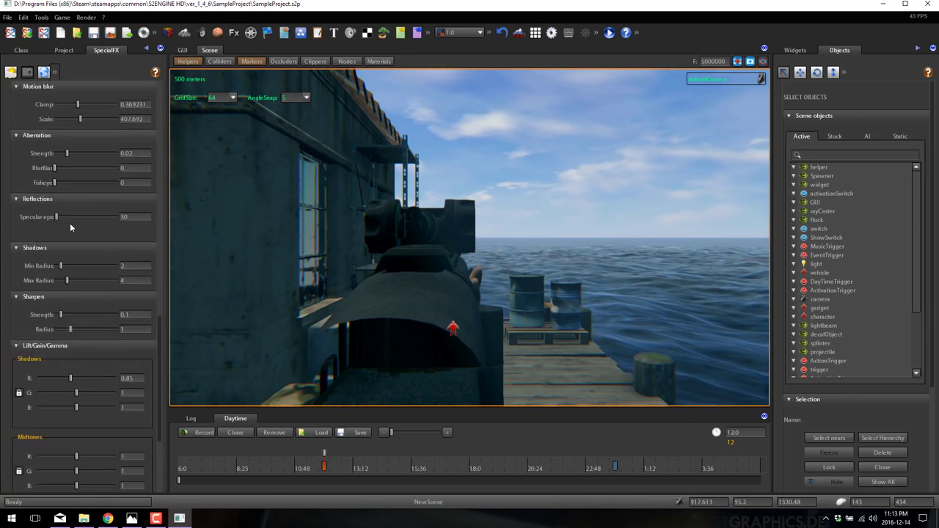
scroll(69, 223, down, 5)
scroll(70, 220, up, 6)
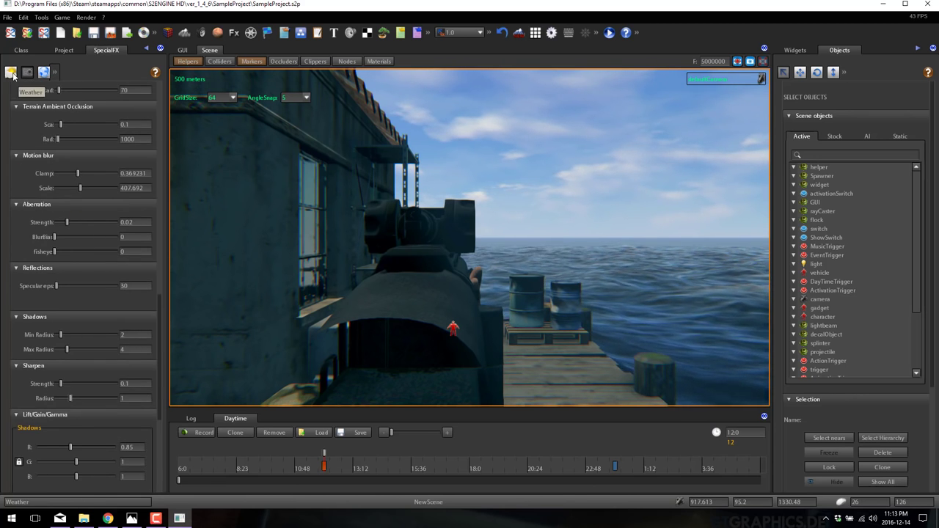
click(11, 73)
scroll(82, 213, down, 10)
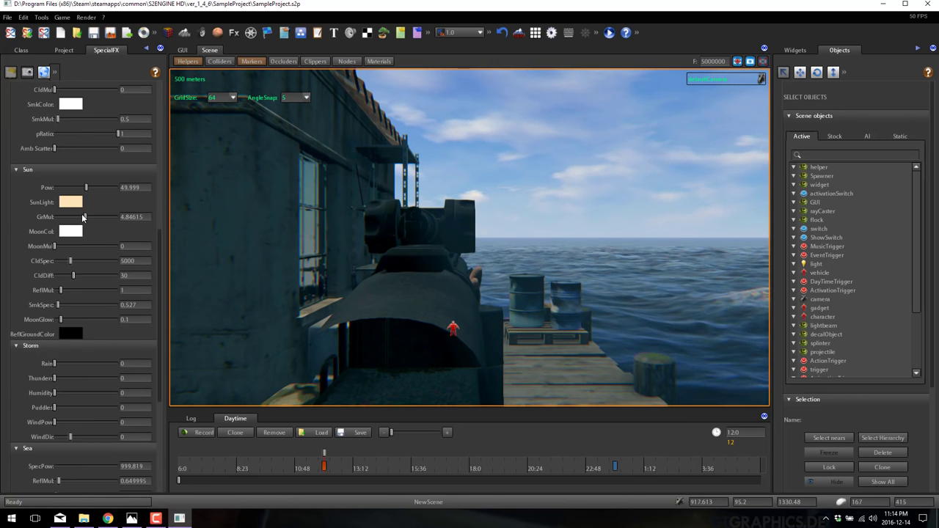
click(44, 72)
click(15, 72)
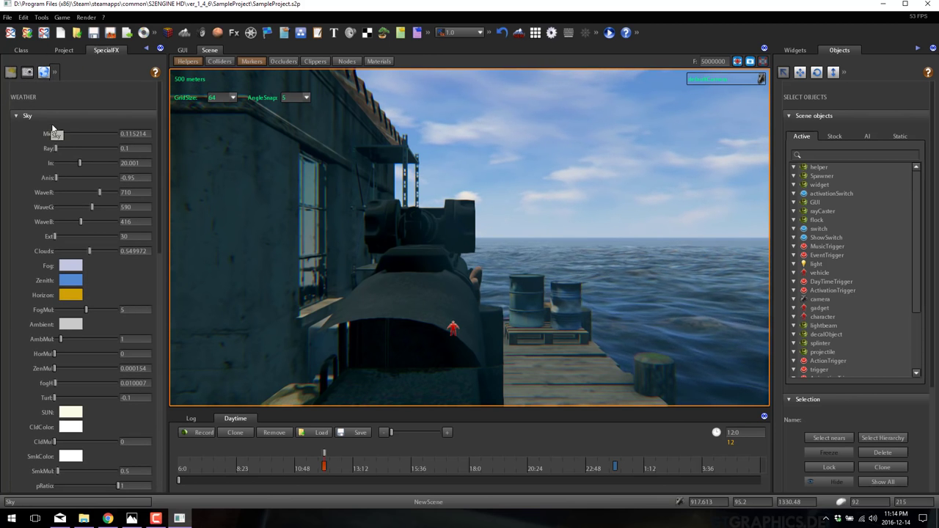
scroll(81, 219, down, 5)
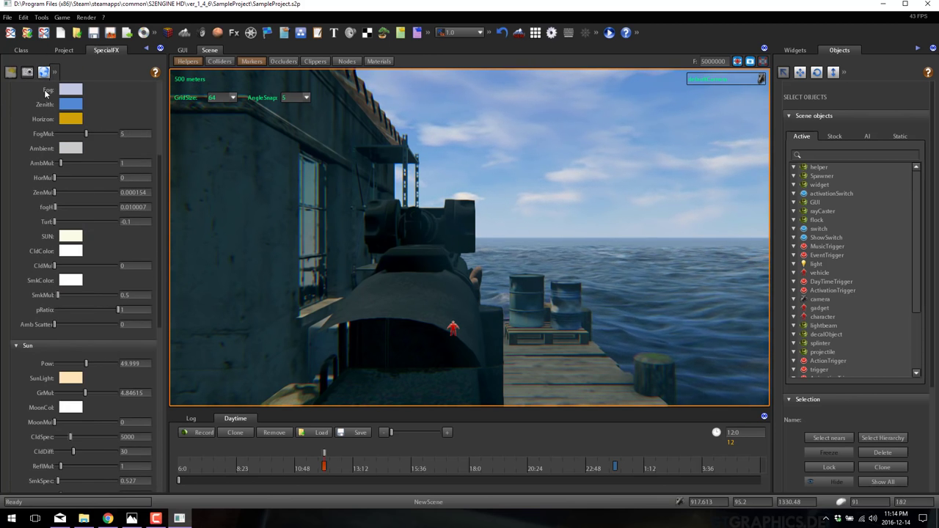
scroll(93, 170, down, 10)
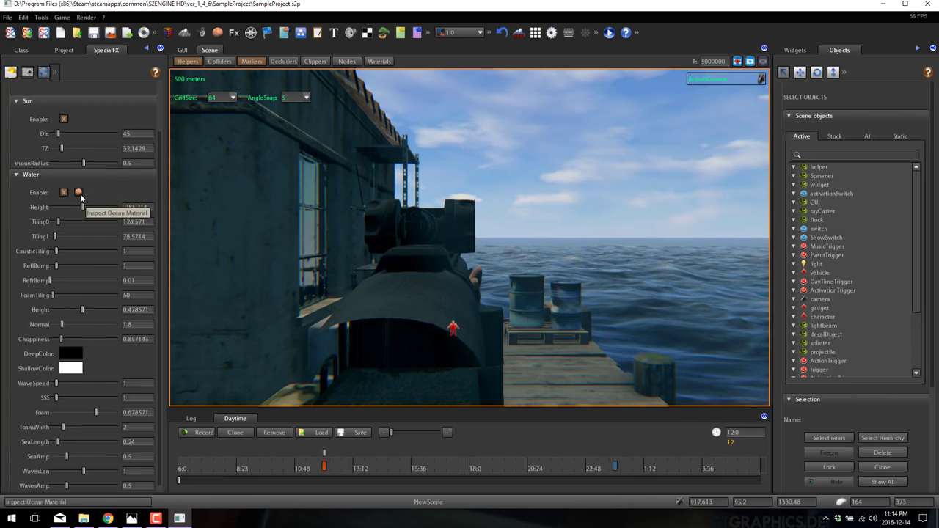
- In the environment's Water group, set the upper Height to -1000, Tiling0 to about 293, ReflBump to about 1.93 and Normal to about 1.64
scroll(80, 194, down, 1)
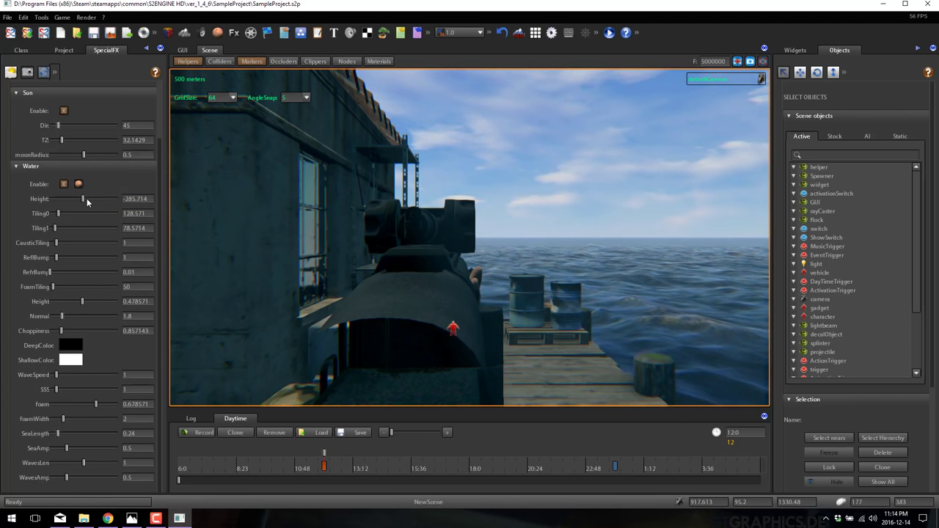
drag(86, 198, 70, 216)
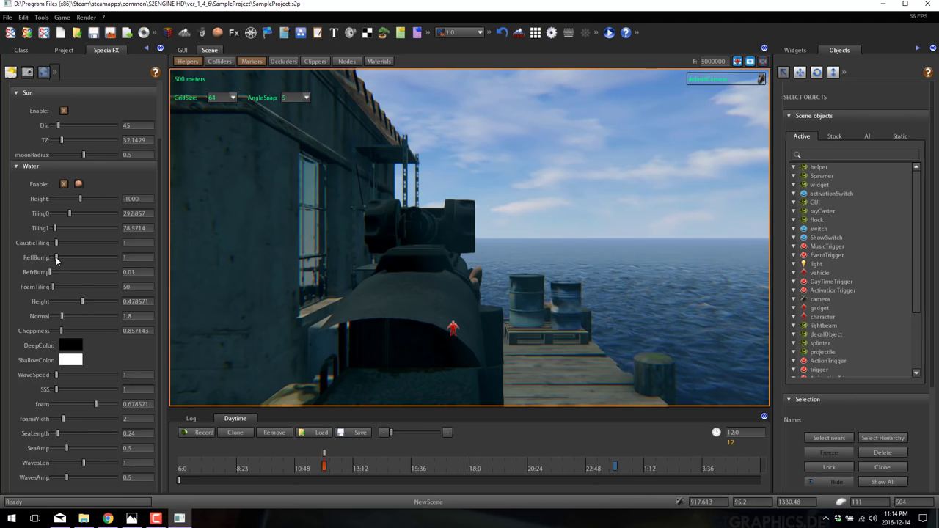
drag(56, 256, 62, 257)
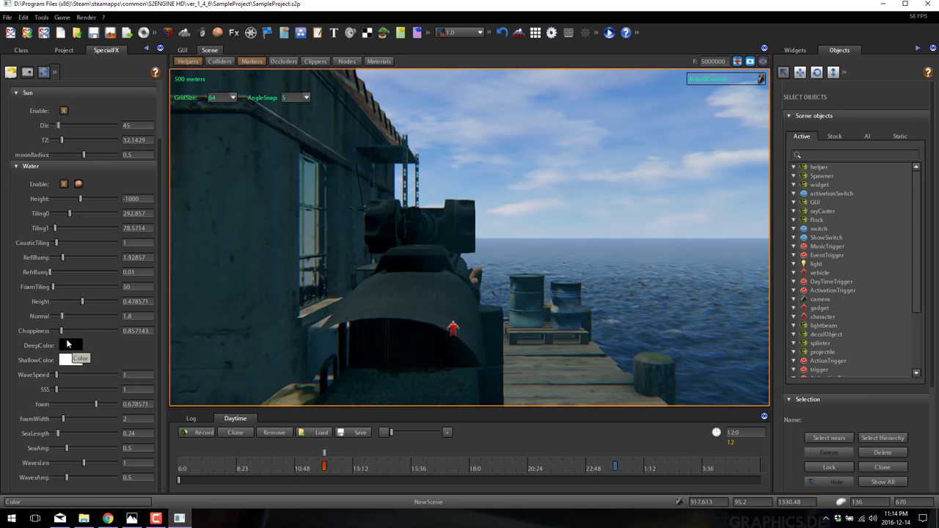
mouse_move(63, 317)
mouse_down()
mouse_move(72, 315)
mouse_move(61, 317)
mouse_up()
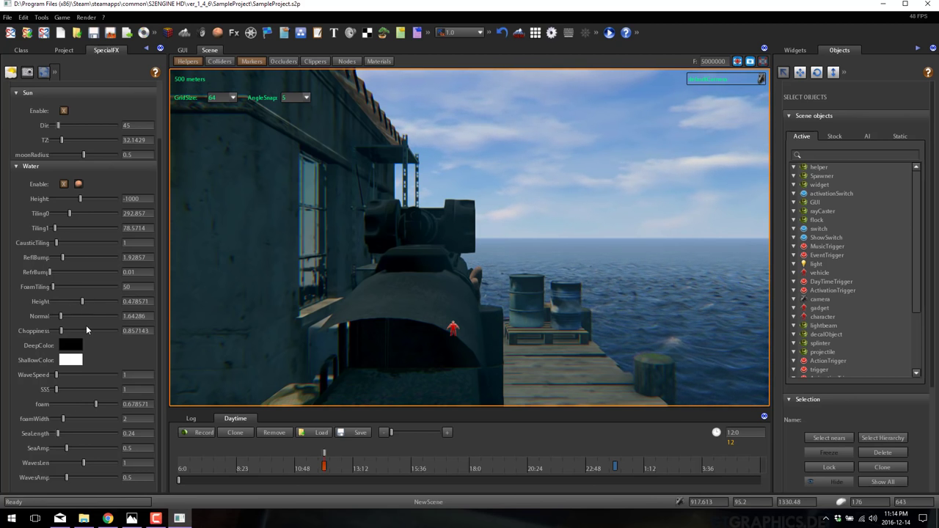
- Look through the post-filtering effects and the weather settings again, down to the Storm, Sea and HDR groups
click(44, 71)
scroll(72, 174, down, 15)
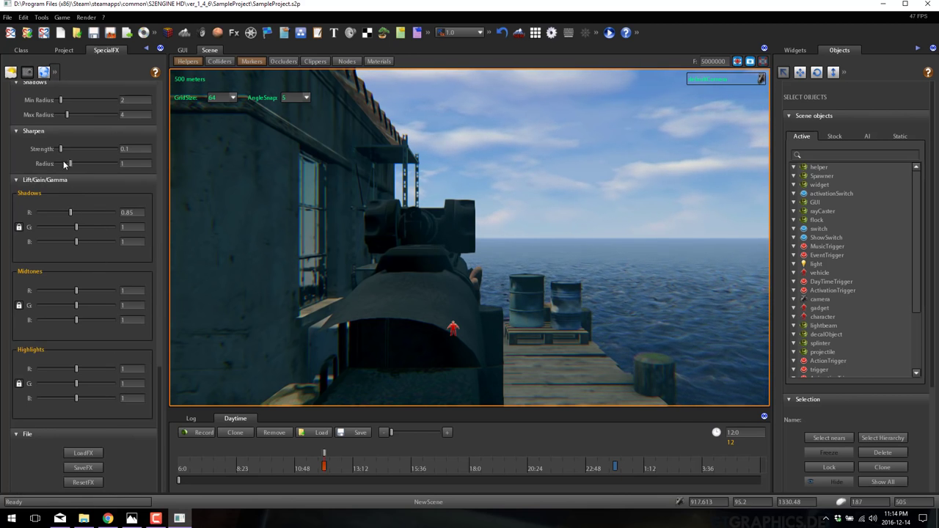
scroll(62, 151, up, 12)
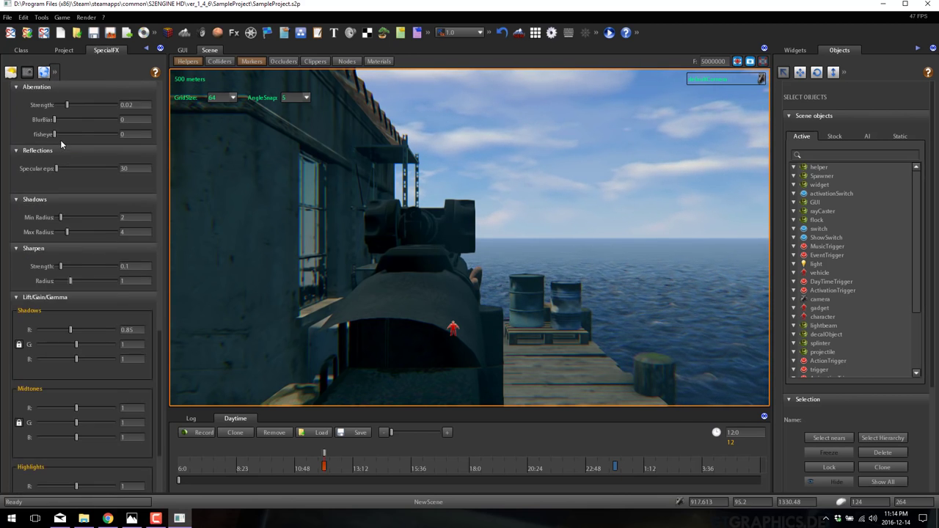
click(16, 72)
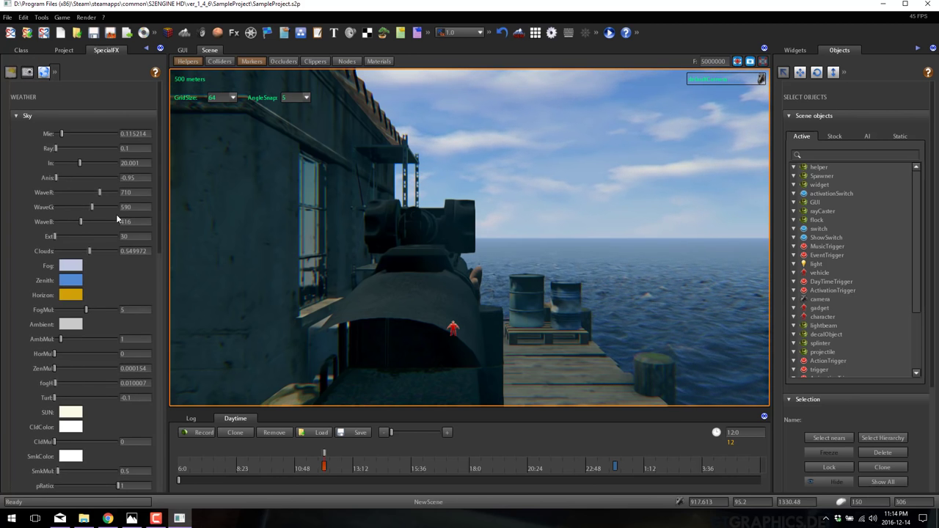
scroll(117, 220, down, 10)
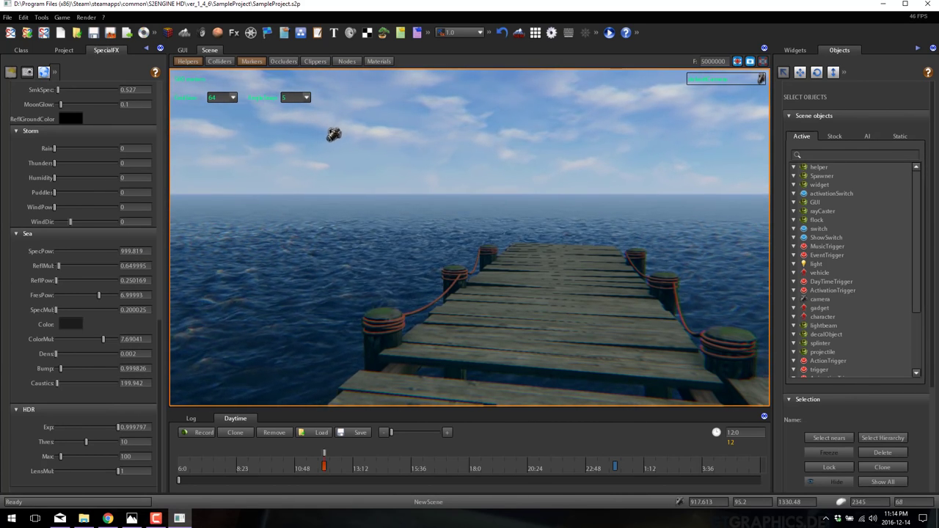
- Open the Class tool and look through the object classes available for creation, from the triggers to the decal objects
click(42, 17)
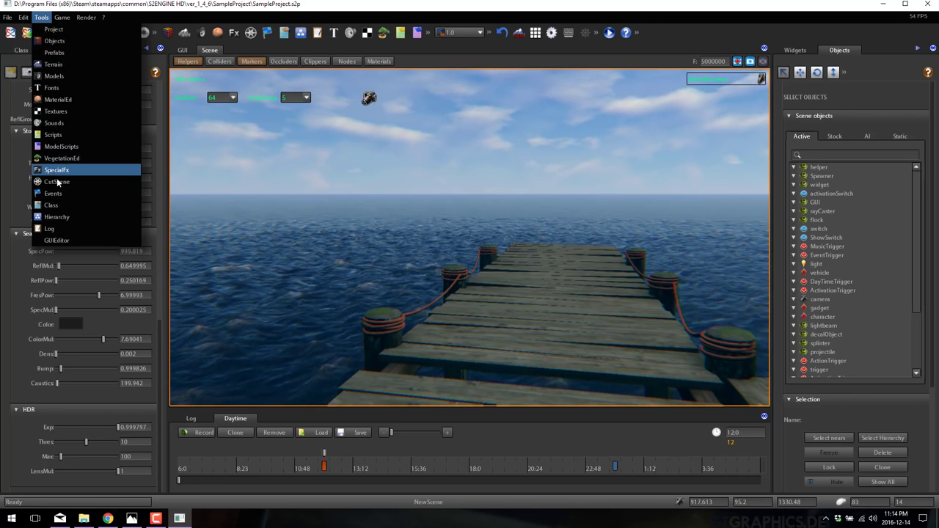
click(51, 205)
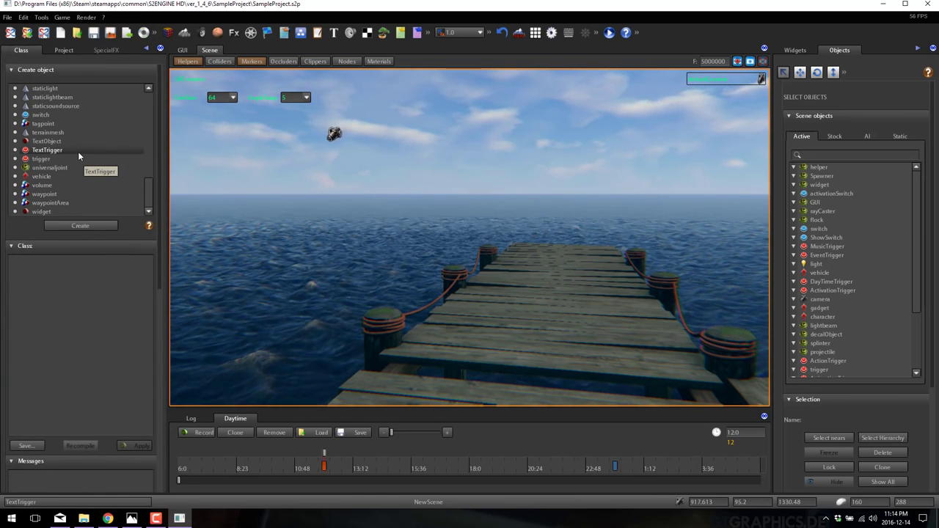
click(73, 185)
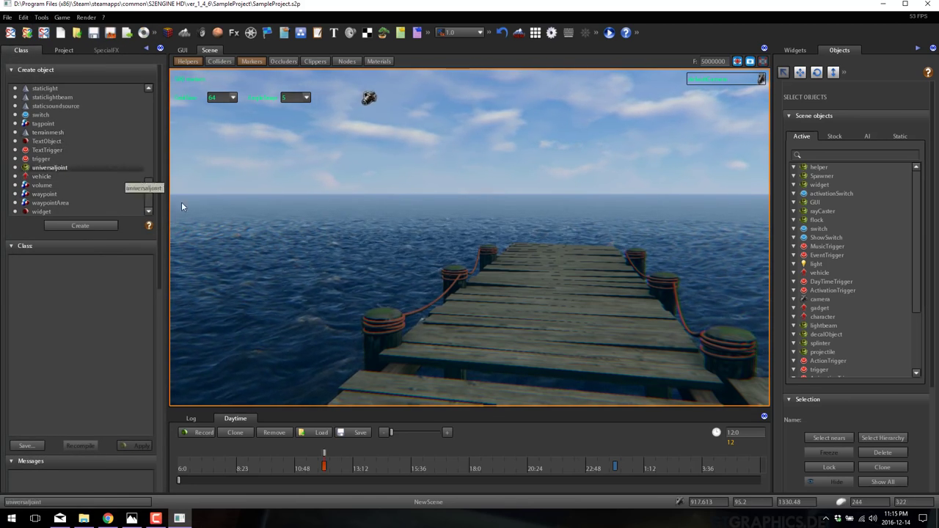
scroll(57, 154, up, 2)
click(59, 167)
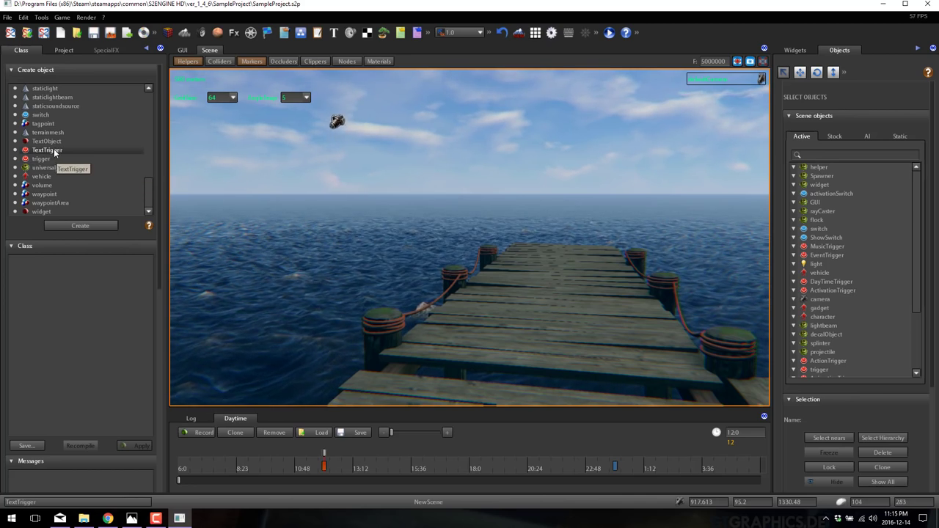
scroll(66, 158, up, 10)
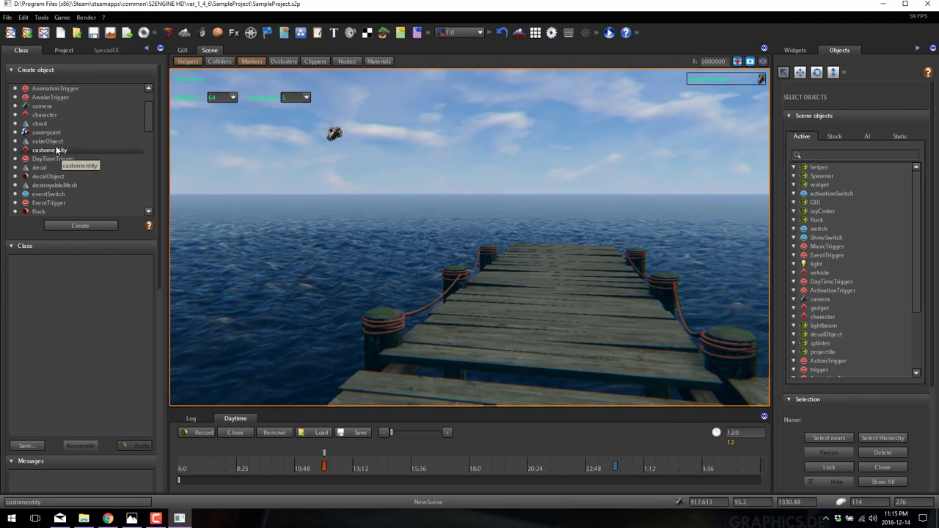
click(53, 194)
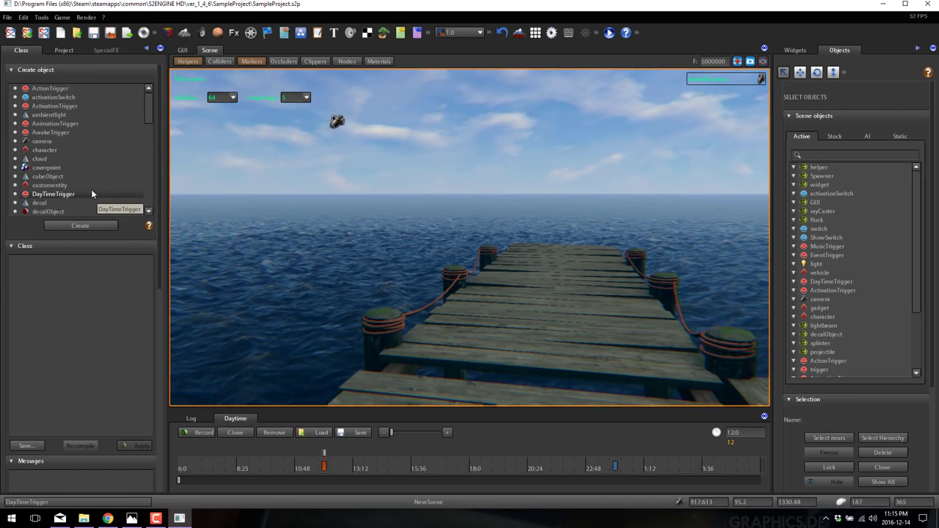
click(48, 212)
- Create two cubeObject instances on the planks of the wooden pier and apply the second one's parameters
click(47, 176)
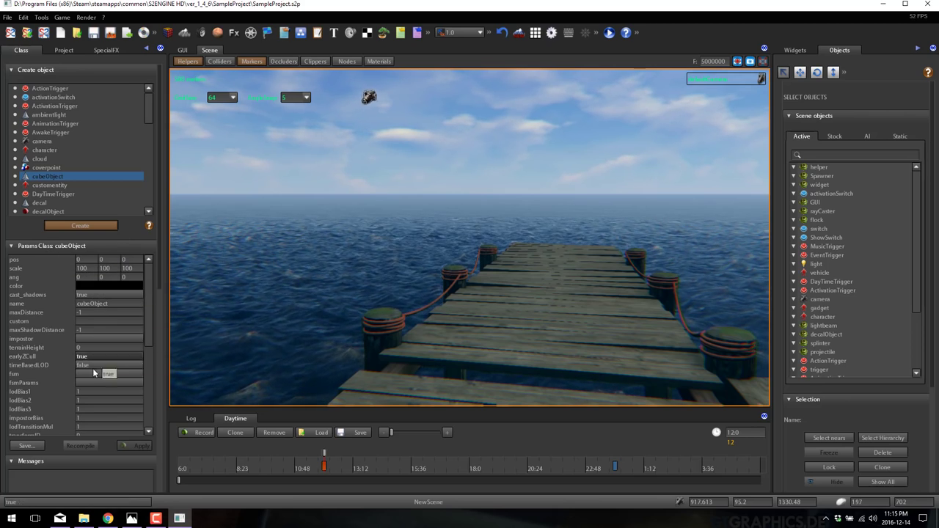
click(550, 278)
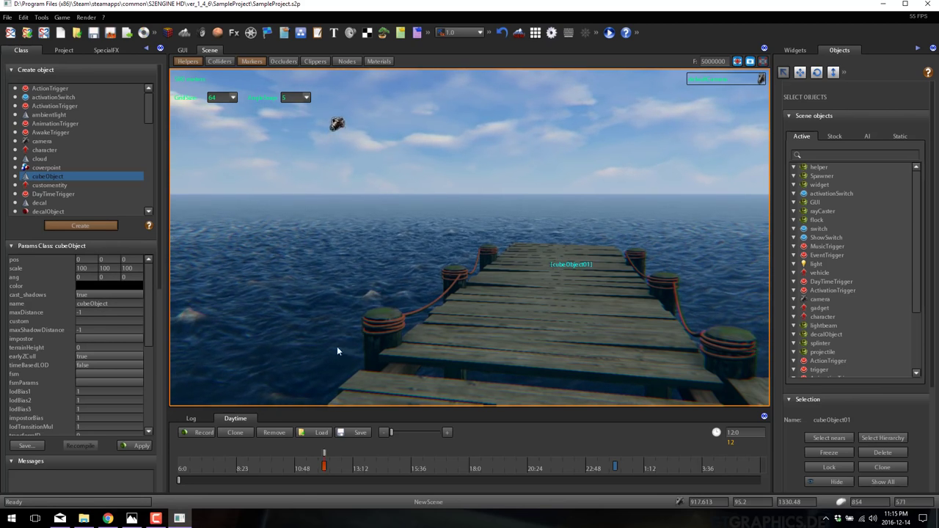
click(81, 224)
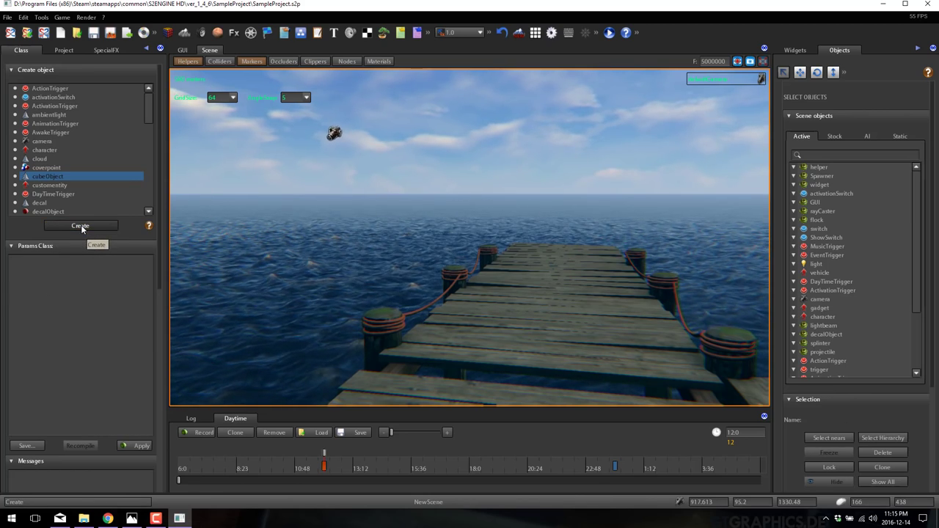
click(555, 253)
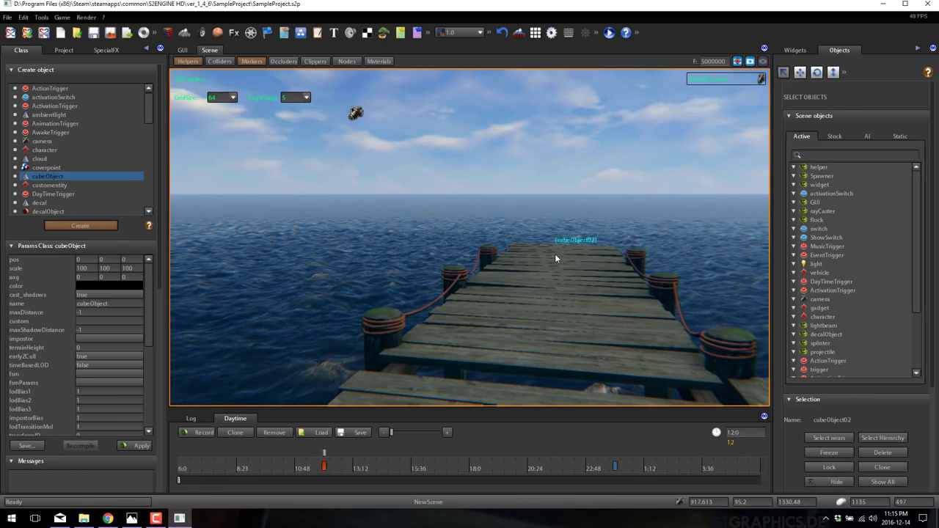
click(137, 445)
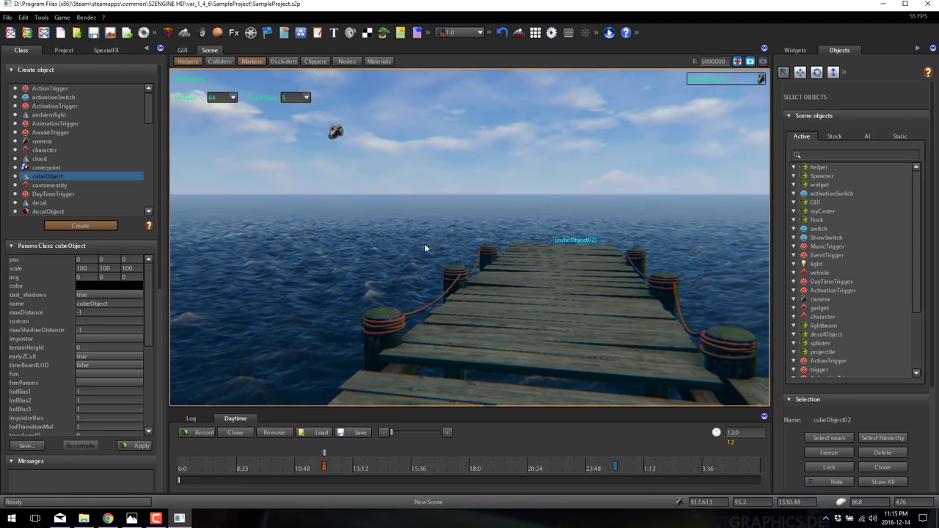
- Create another cubeObject instance near the far end of the pier and end the object placement
click(87, 228)
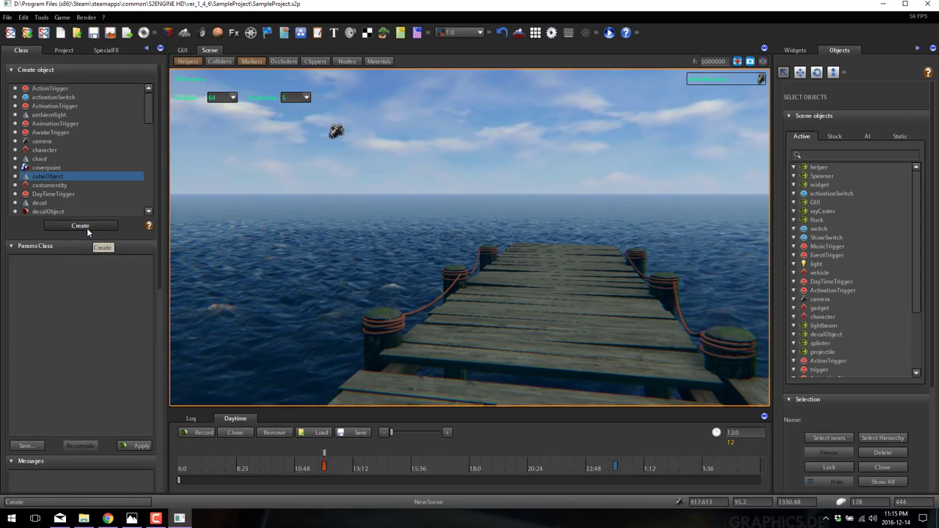
click(587, 260)
right_click(559, 243)
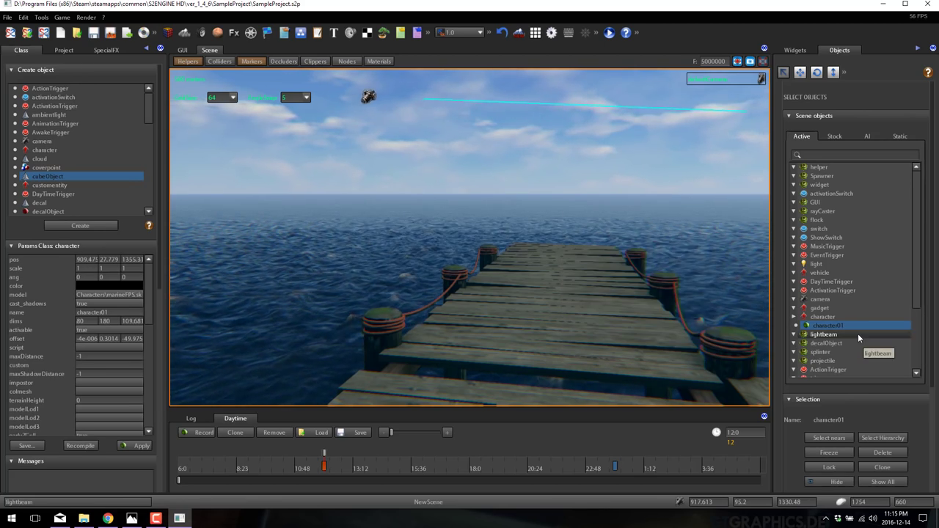
- Look through the active scene objects and filter the list for "cube"
scroll(857, 333, down, 3)
scroll(857, 333, down, 1)
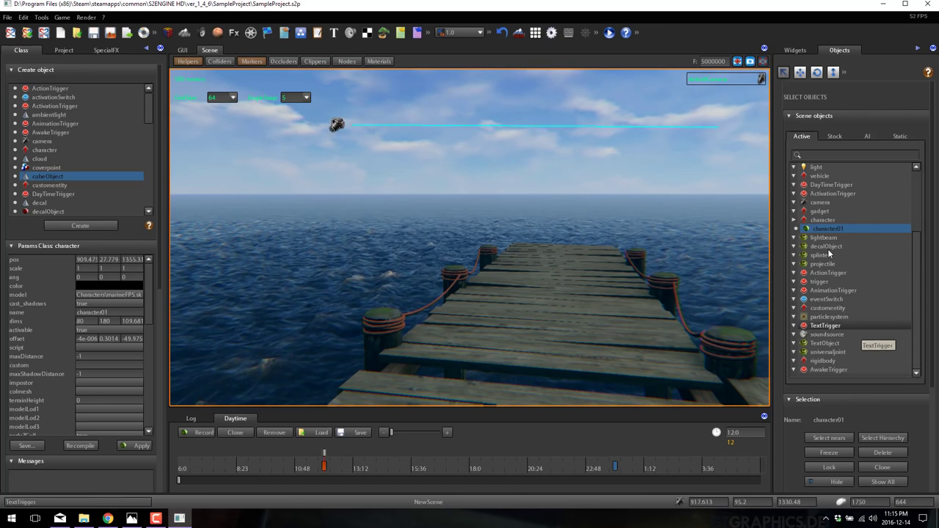
click(825, 156)
text(cube)
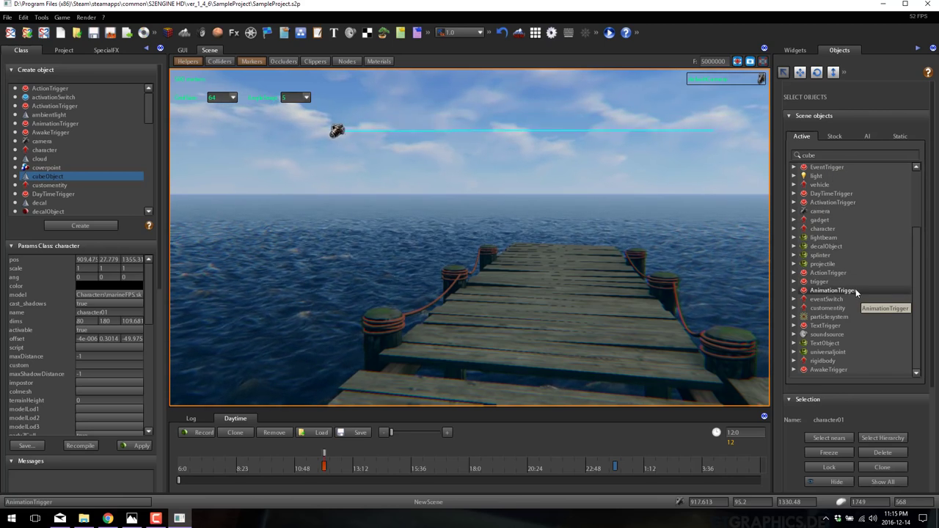
scroll(855, 289, up, 3)
scroll(855, 289, up, 1)
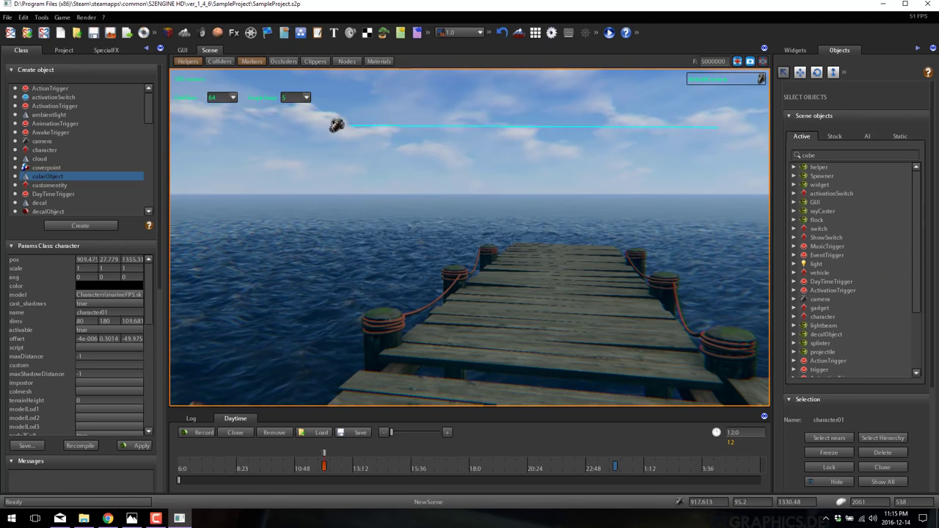
- Create another cubeObject on the wooden pier near the house, inspect it from several angles, and close the stopped editor
click(80, 225)
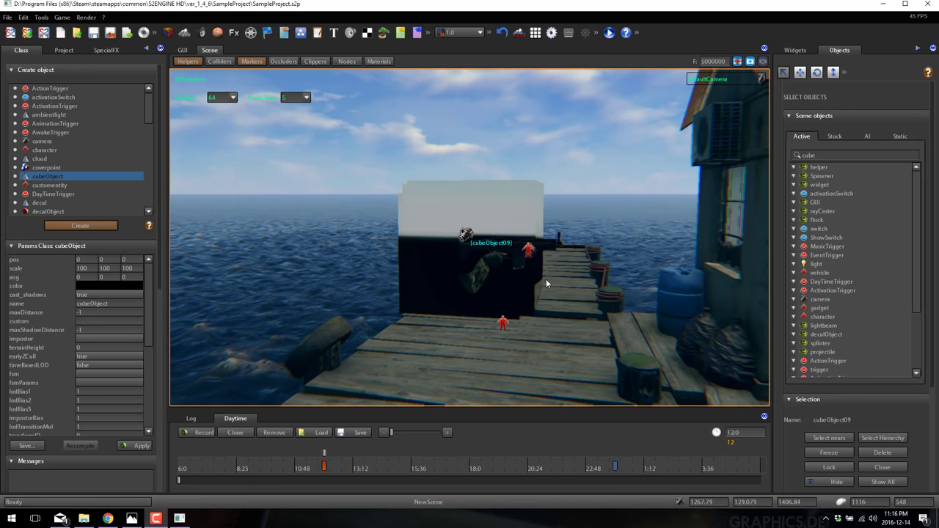
right_drag(545, 279, 644, 266)
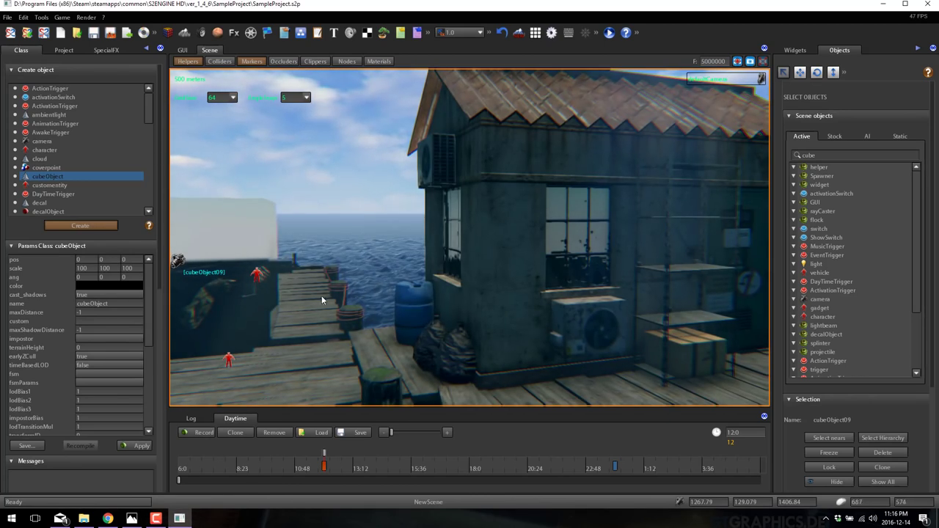
right_drag(321, 295, 442, 310)
mouse_move(558, 330)
right_down()
mouse_move(626, 326)
mouse_move(562, 327)
right_up()
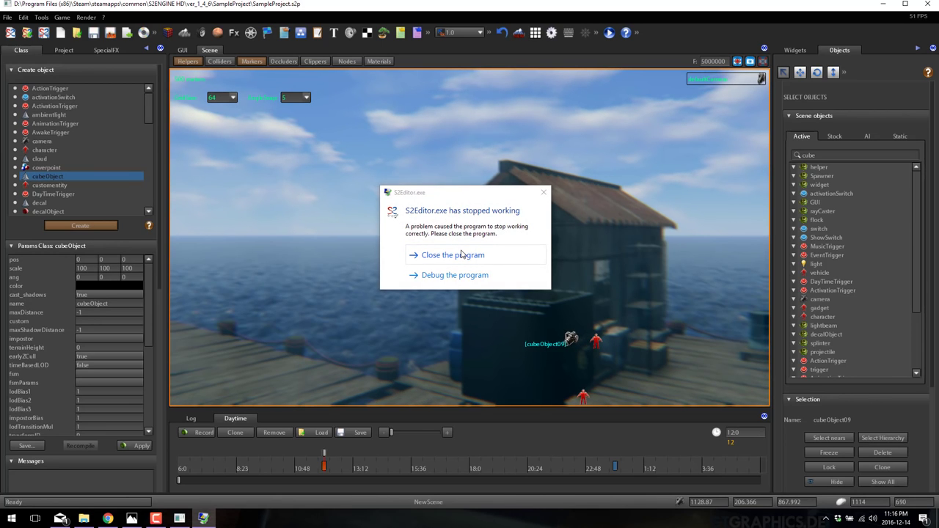
click(443, 261)
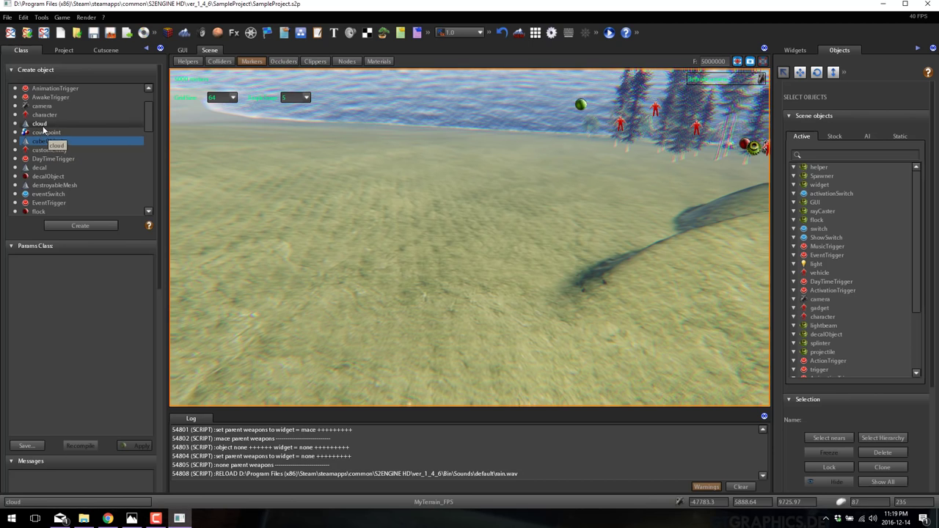
- Create a cubeObject on the grassy ground of the MyTerrain_FPS scene and frame it up close
click(80, 226)
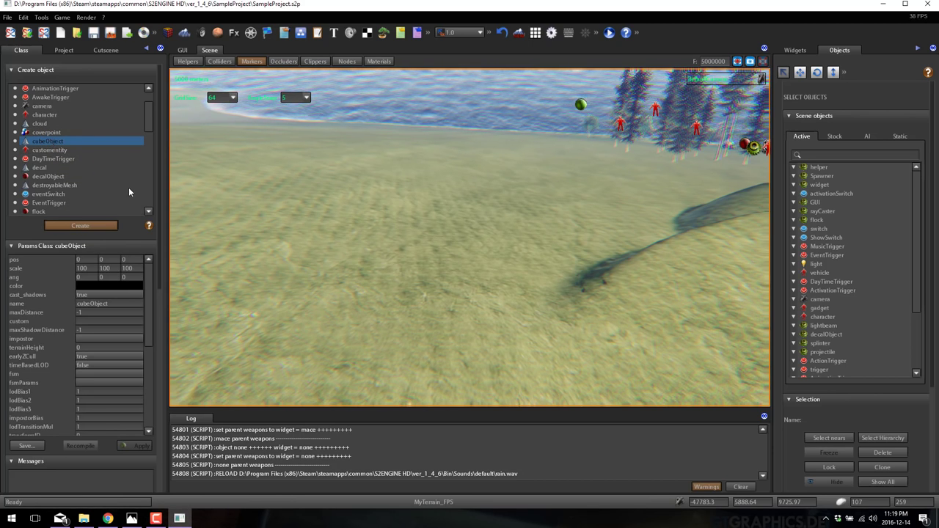
click(384, 246)
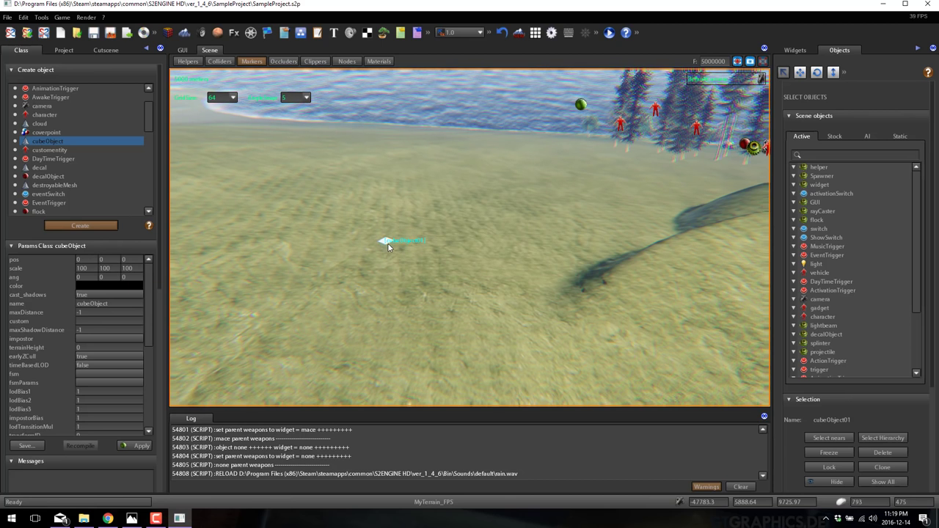
key(w)
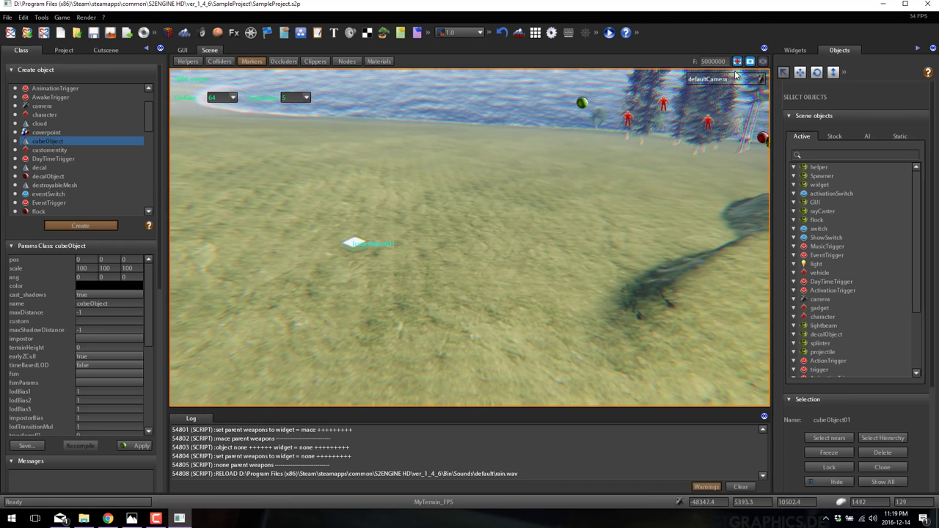
key(f)
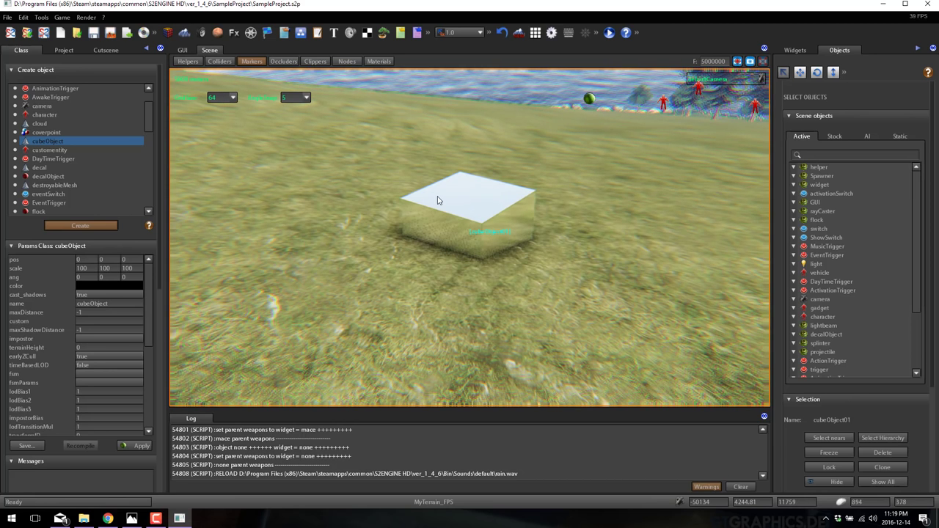
- Set the cubeObject's color parameter to blue
click(82, 286)
click(145, 134)
click(154, 124)
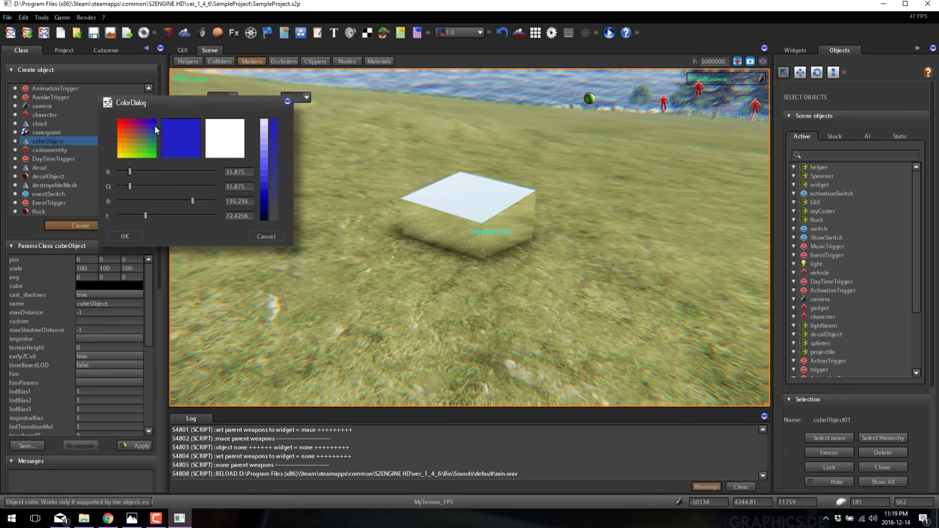
click(125, 237)
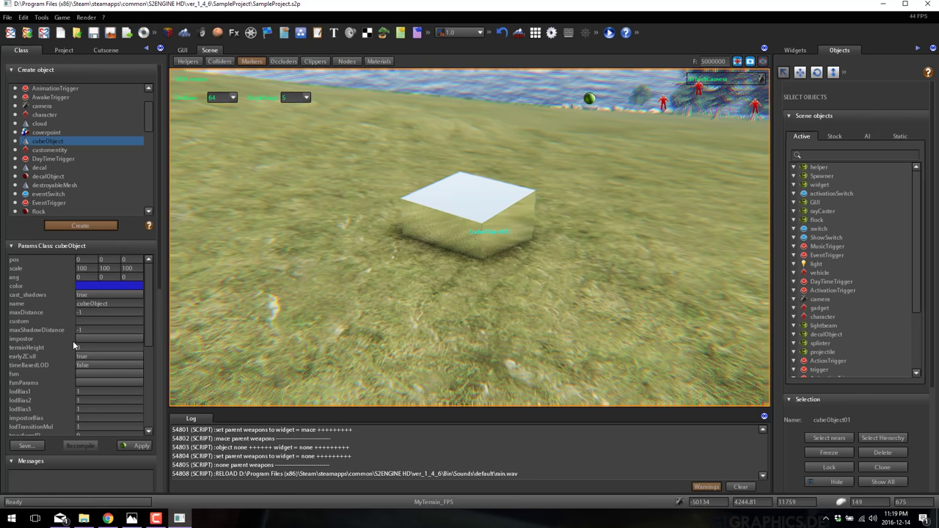
- Look through the cubeObject's parameters and set its X position to 12
scroll(72, 340, down, 5)
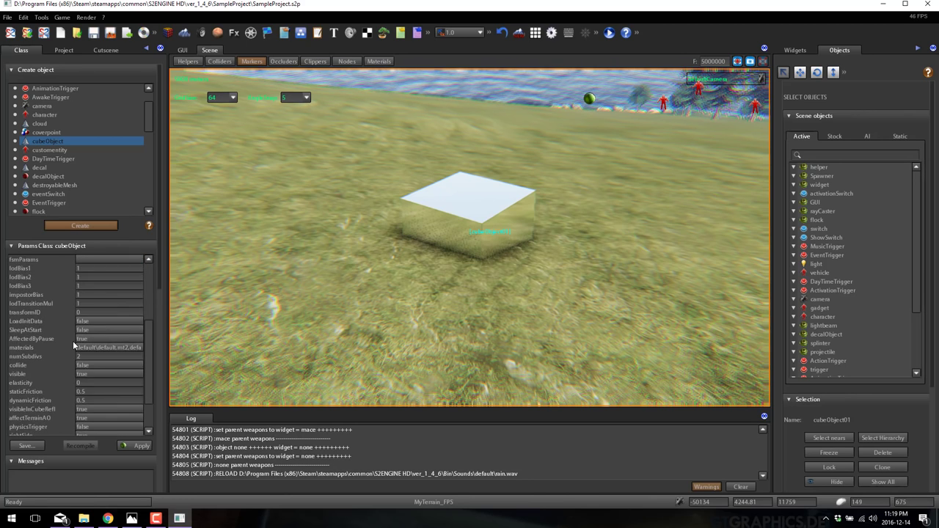
scroll(72, 340, up, 2)
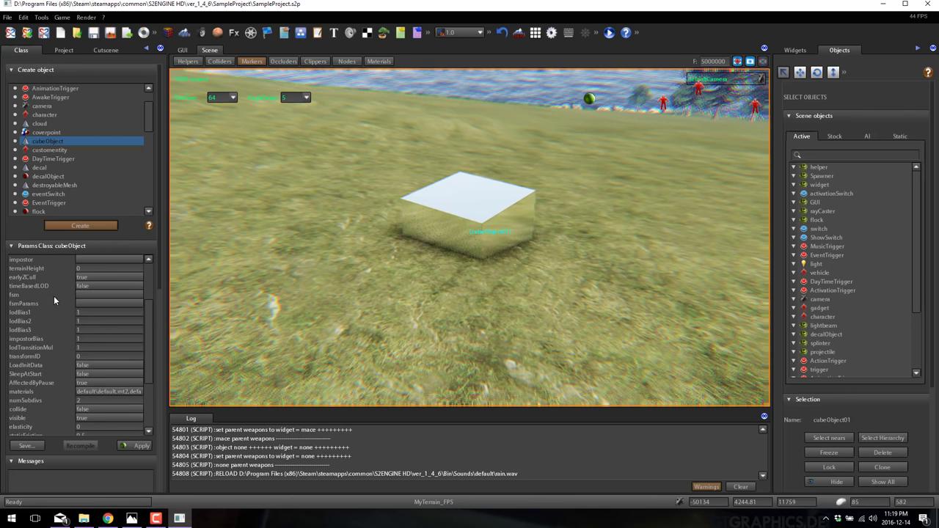
scroll(74, 308, down, 4)
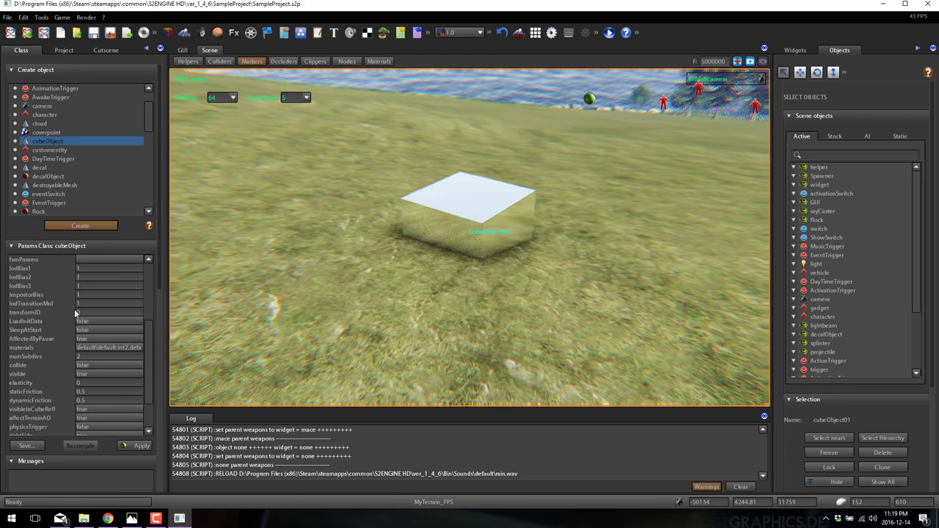
scroll(60, 315, up, 7)
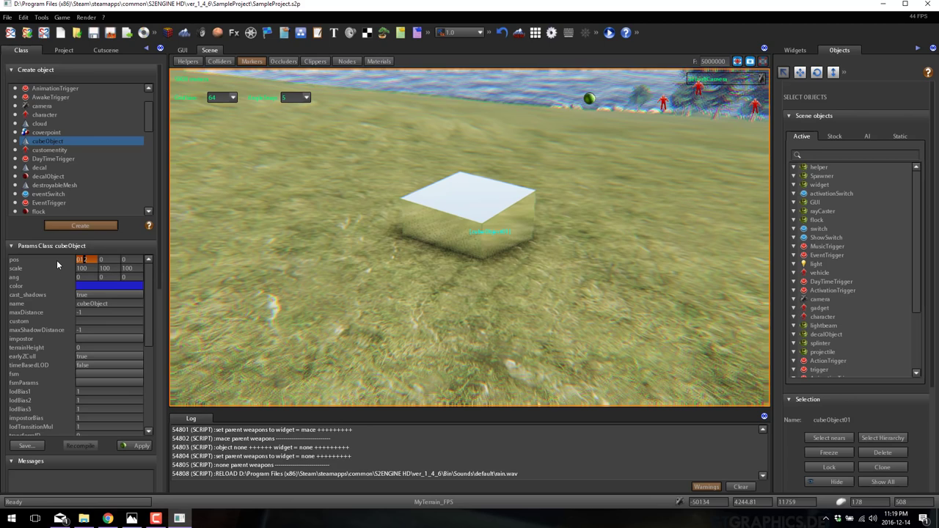
key(Return)
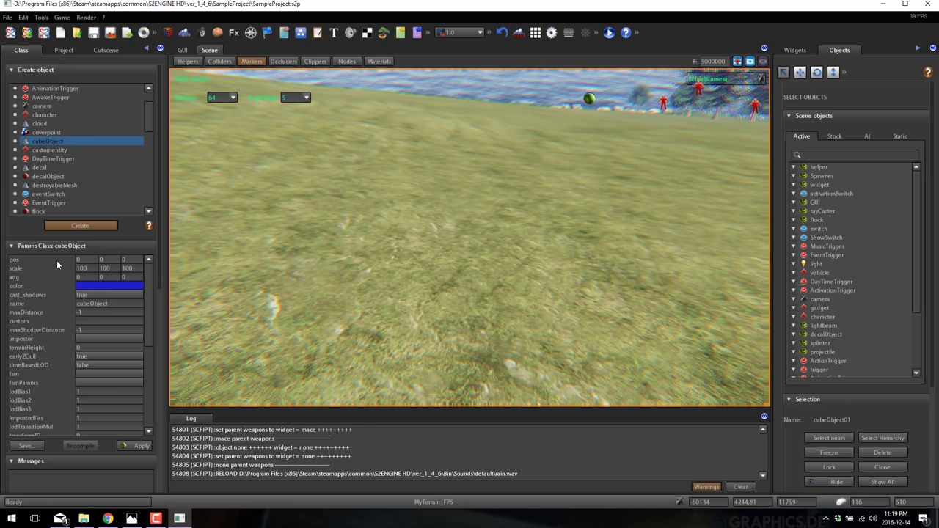
- Search for the moved cube by flying over the terrain and checking the active scene objects
key(w)
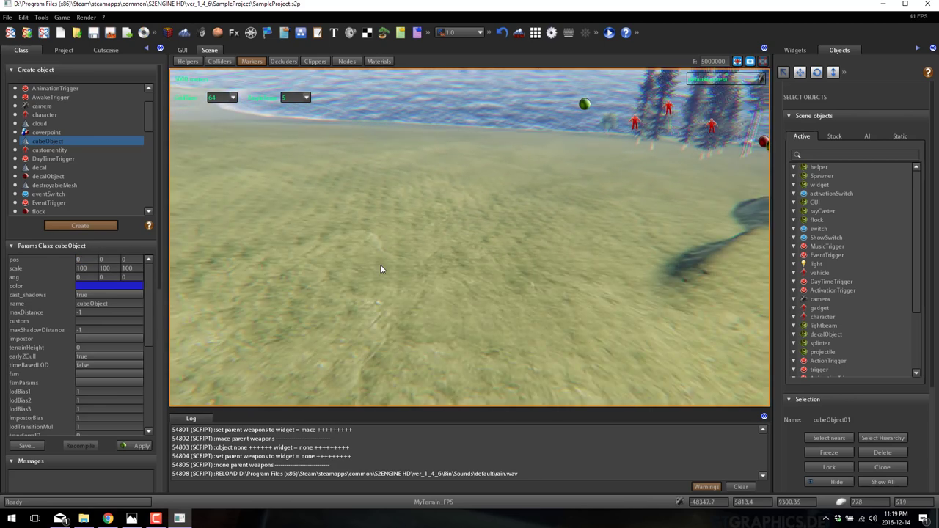
key(w)
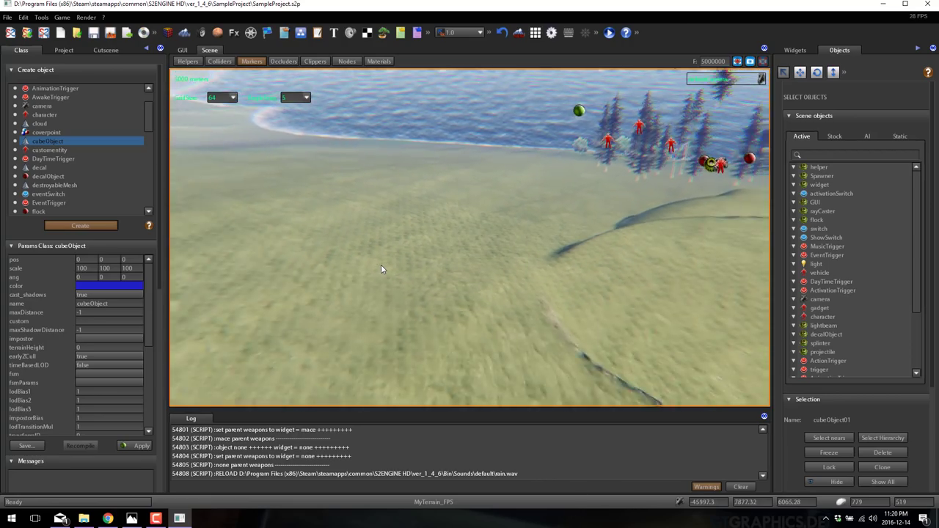
key(w)
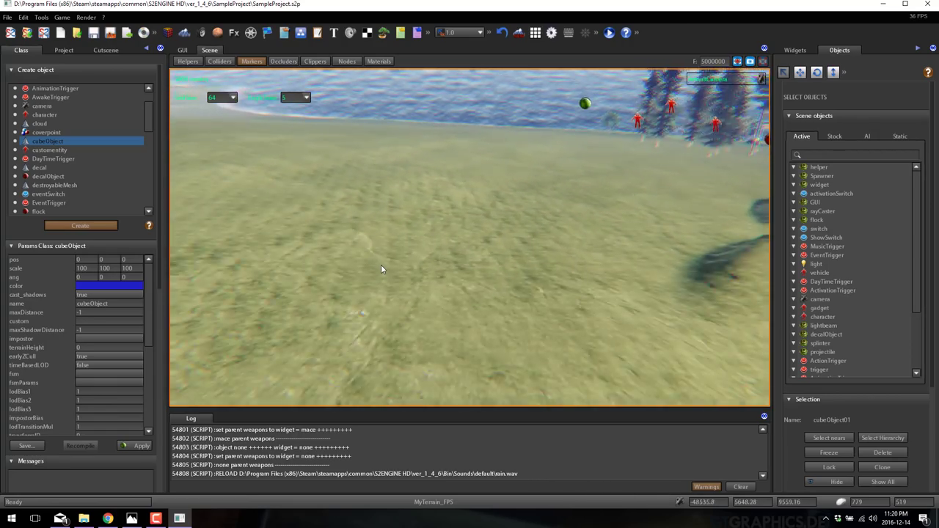
key(w)
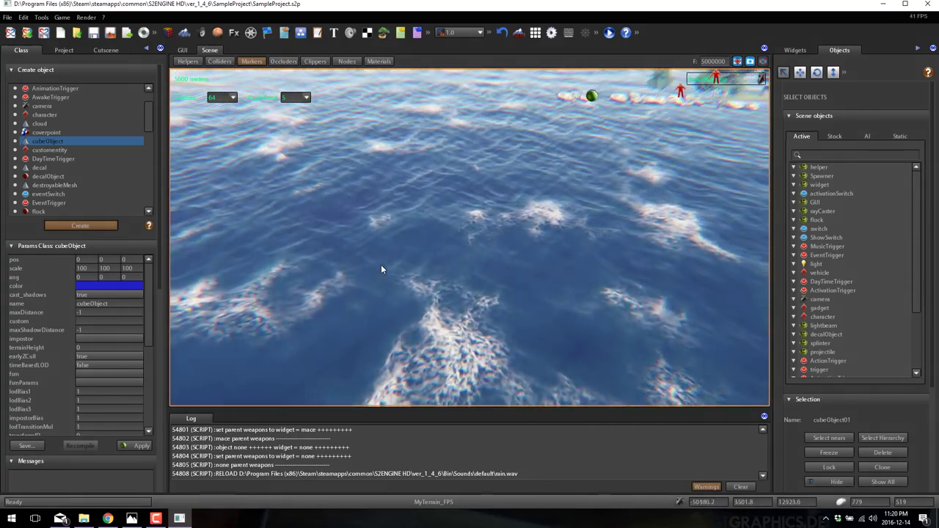
key(w)
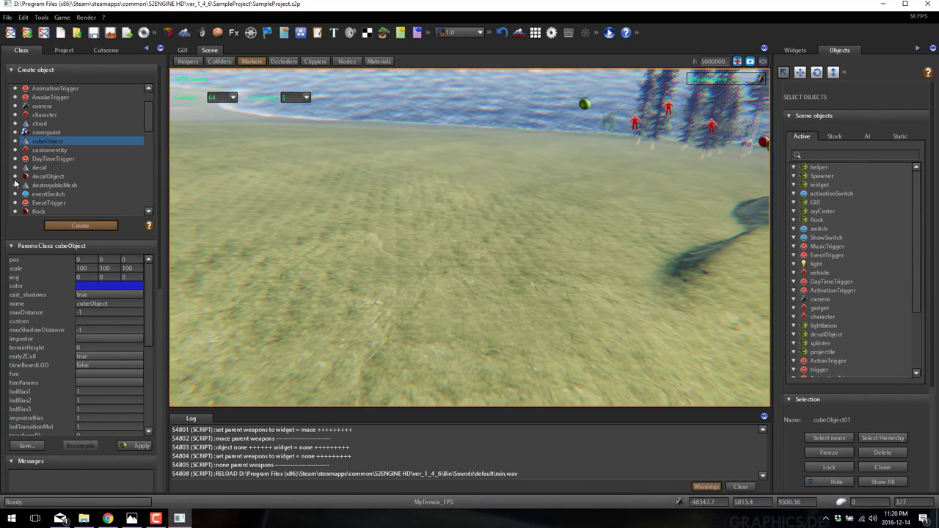
scroll(844, 297, down, 3)
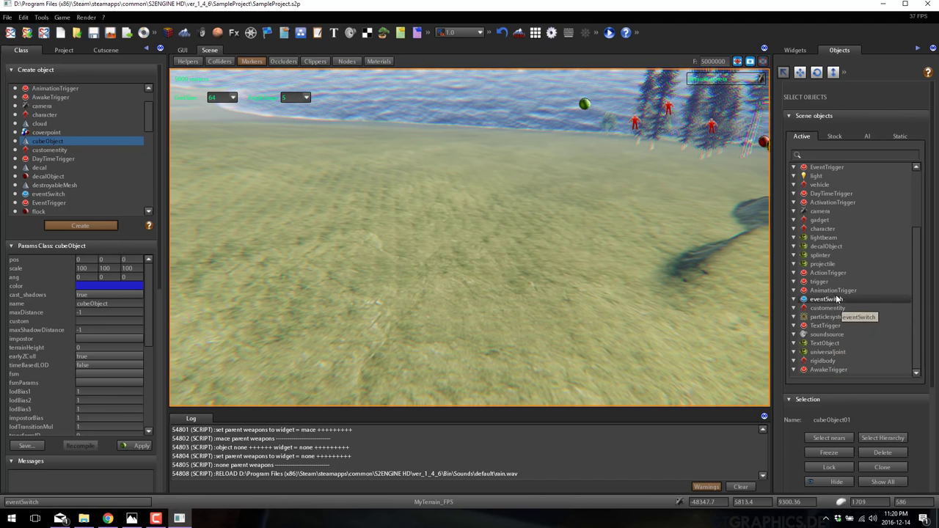
scroll(839, 273, up, 3)
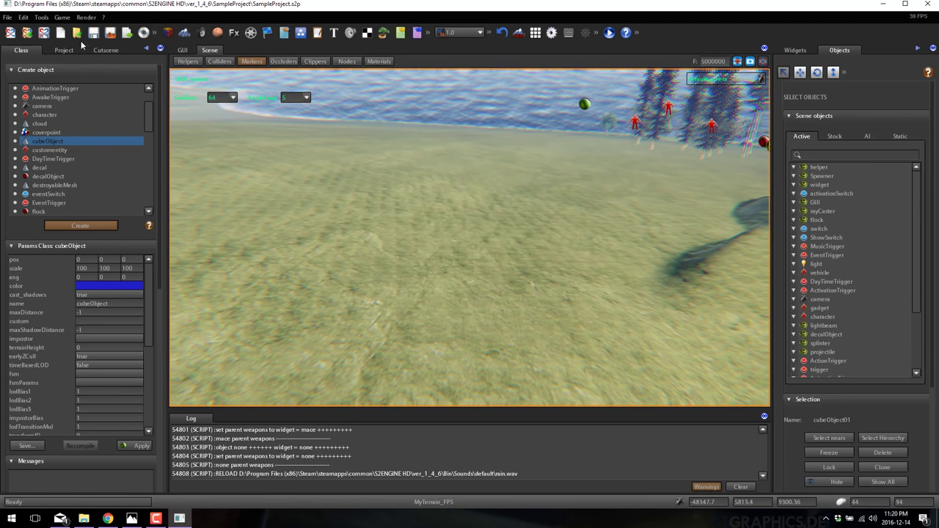
- Select cubeObject01 in the scene hierarchy and set its X position to 0 in the class parameters
click(44, 17)
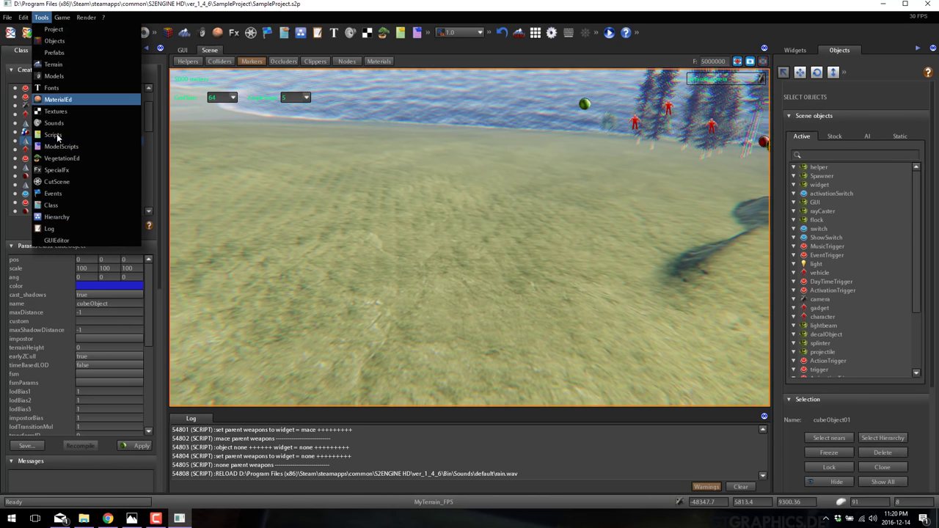
click(65, 217)
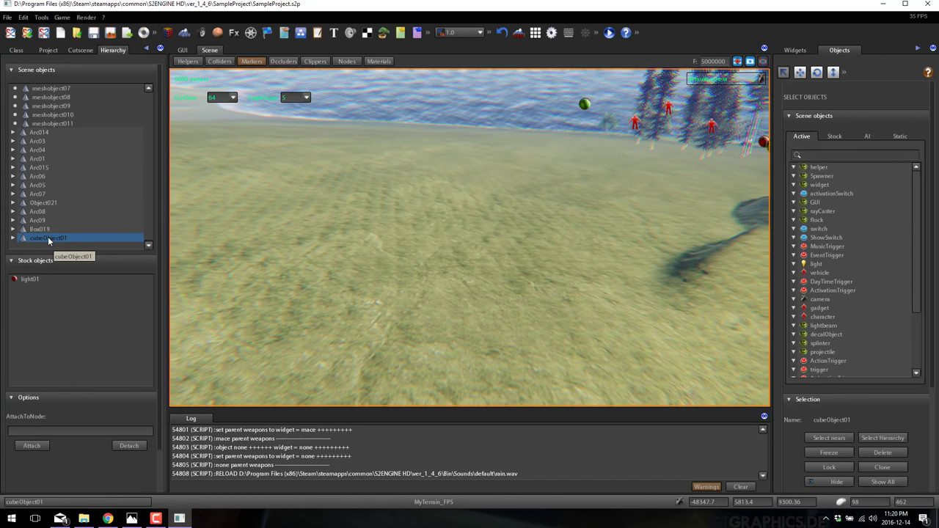
click(17, 51)
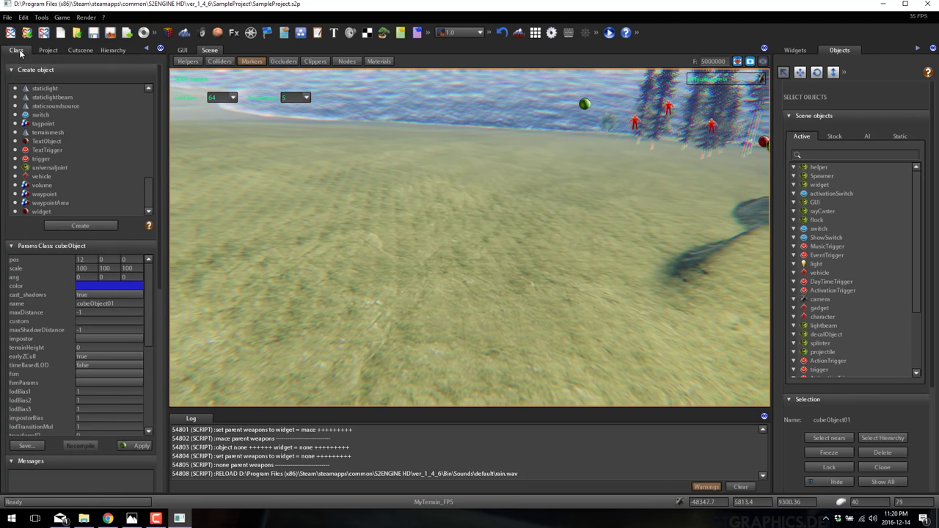
click(87, 261)
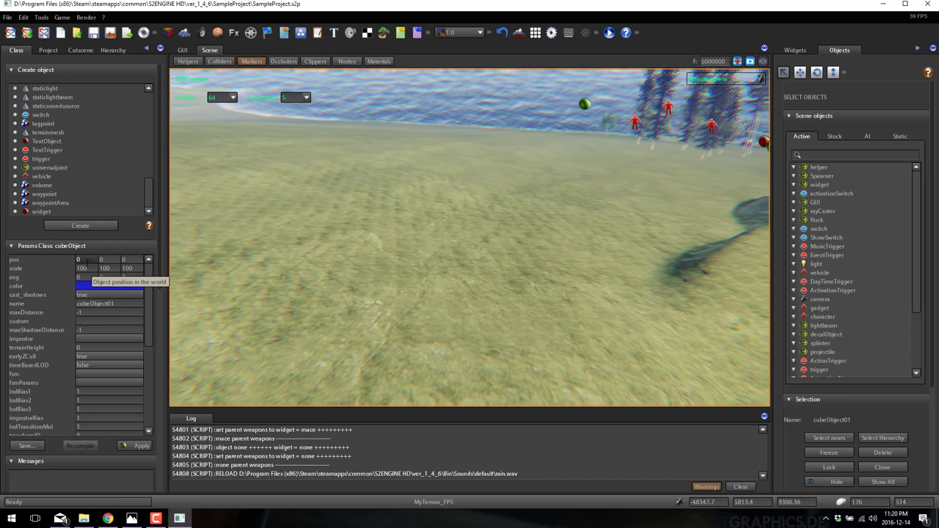
- Expand the rigidbody group of the active scene objects, select rigidbody01 and look through its parameters and the available classes
right_drag(433, 315, 447, 271)
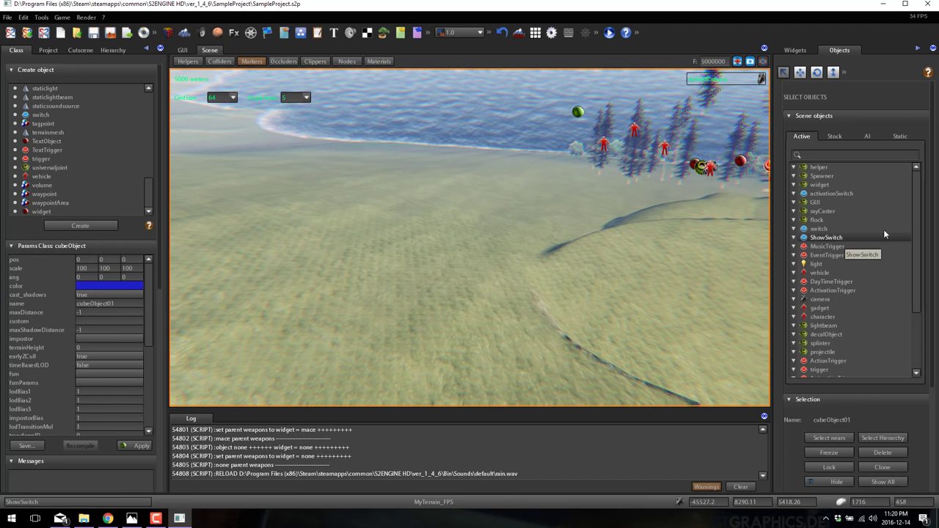
scroll(829, 249, down, 4)
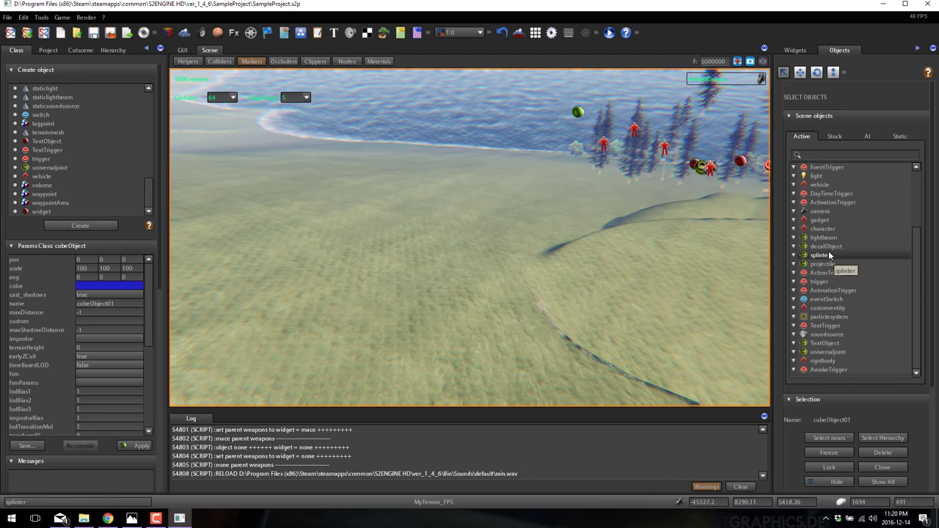
double_click(823, 360)
scroll(835, 361, down, 2)
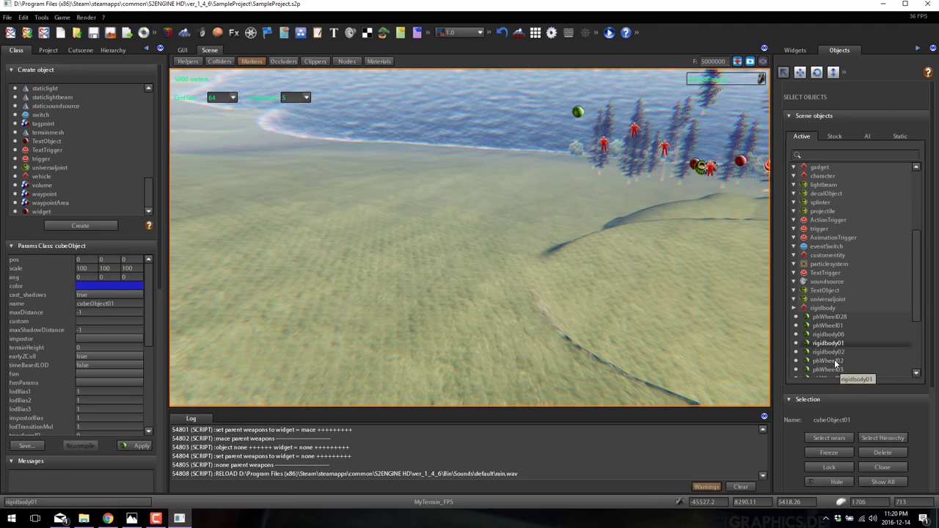
click(830, 343)
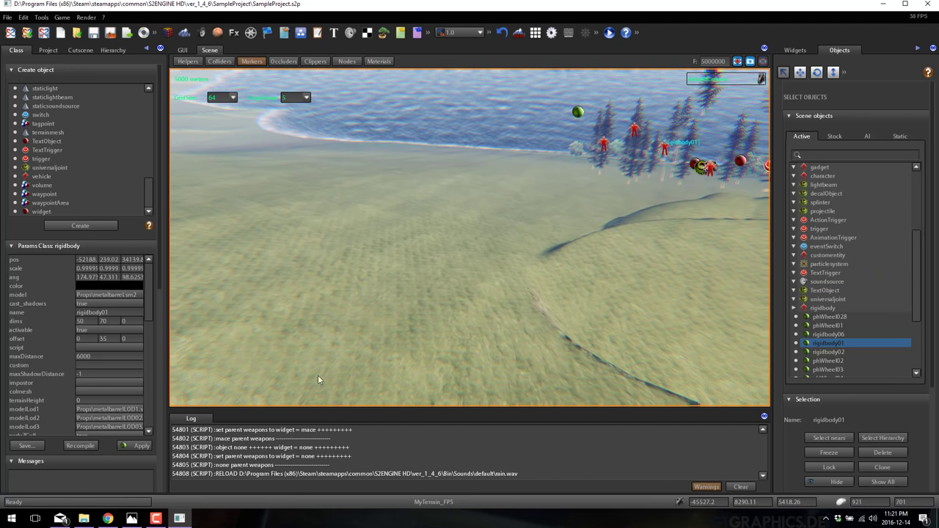
mouse_move(111, 517)
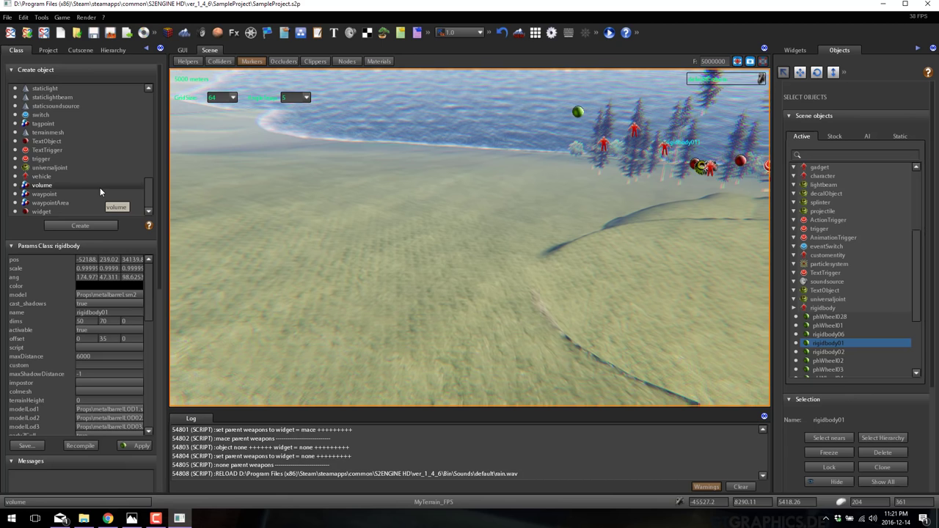
scroll(99, 187, up, 2)
scroll(110, 290, down, 2)
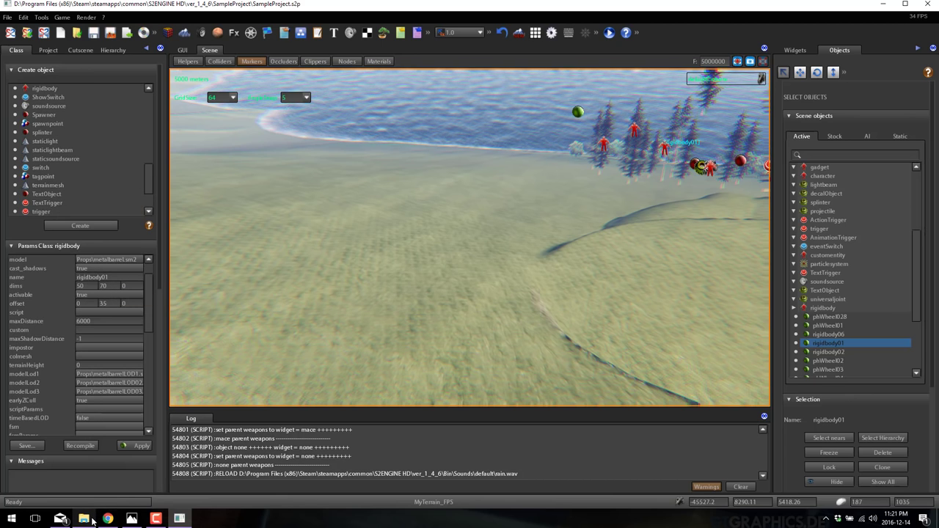
- Browse the project's Vehicles folder, first among its objects and again among its scripts, and select jeep.sc2
click(51, 53)
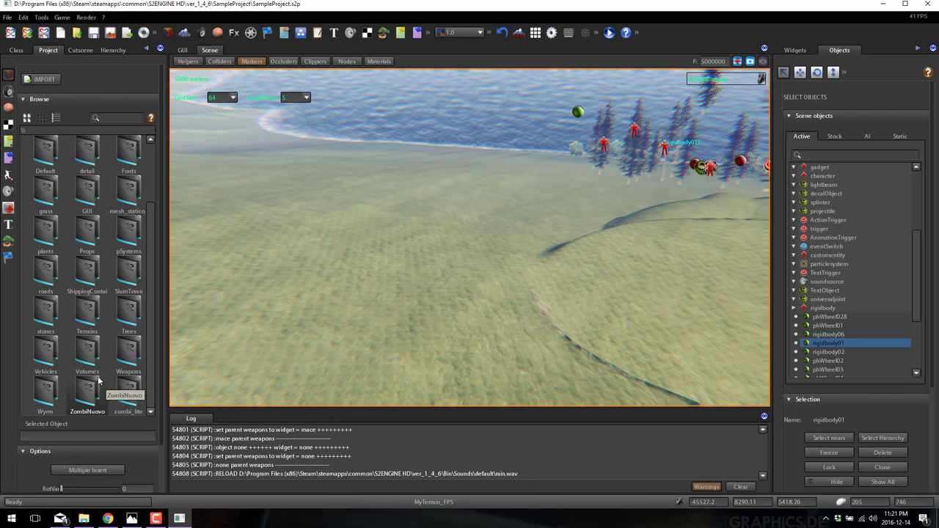
double_click(44, 352)
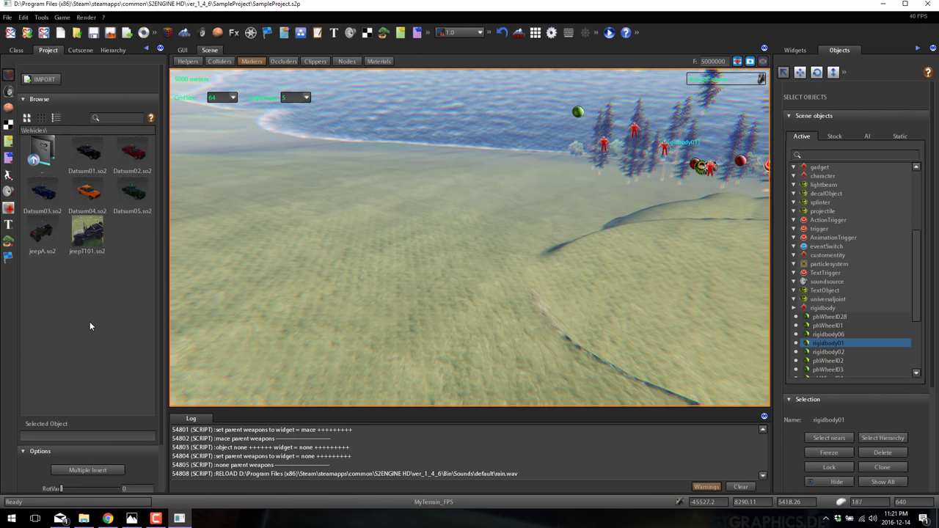
click(9, 142)
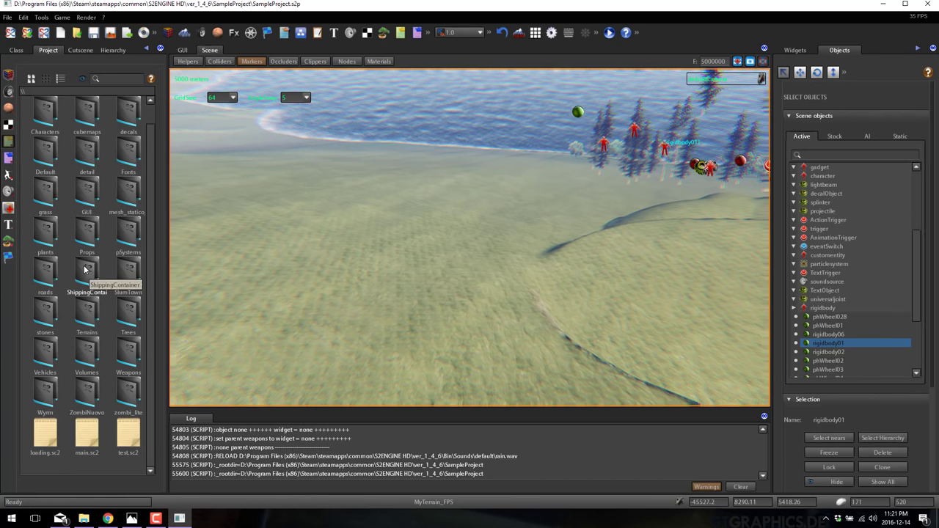
double_click(45, 350)
click(87, 112)
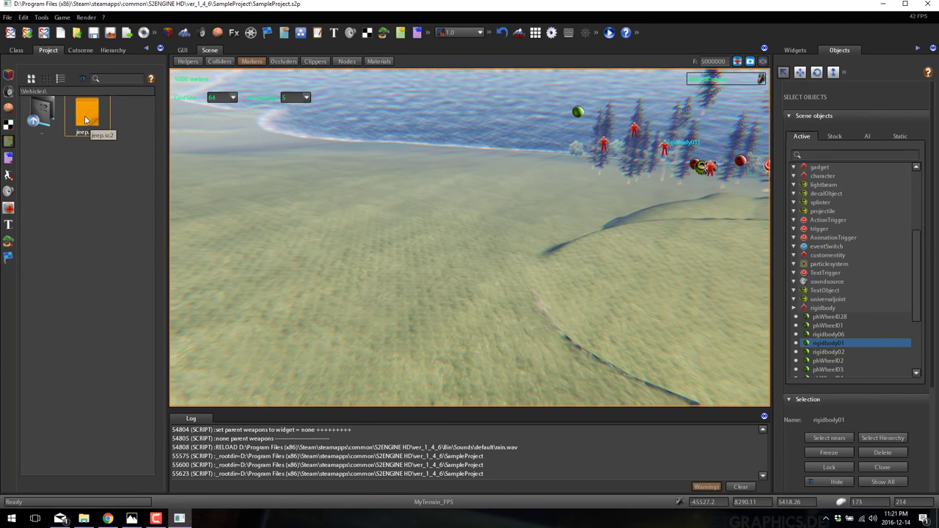
- Show the jeep.sc2 script in its disk folder and inspect its code inside the editor
right_click(85, 116)
click(114, 190)
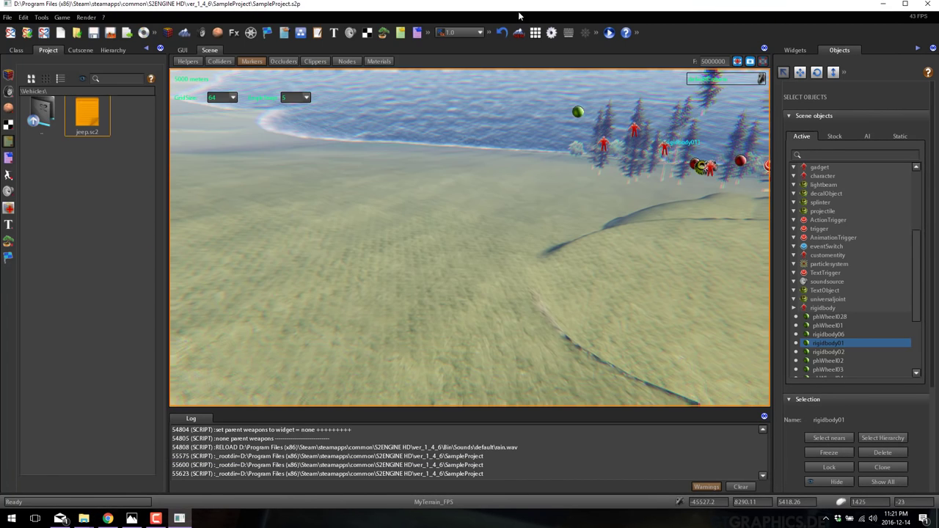
click(758, 20)
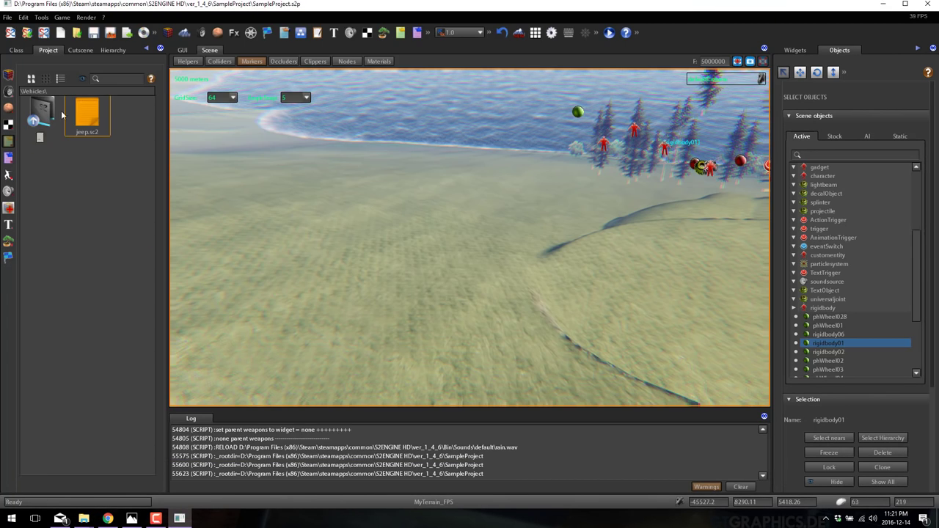
right_click(96, 111)
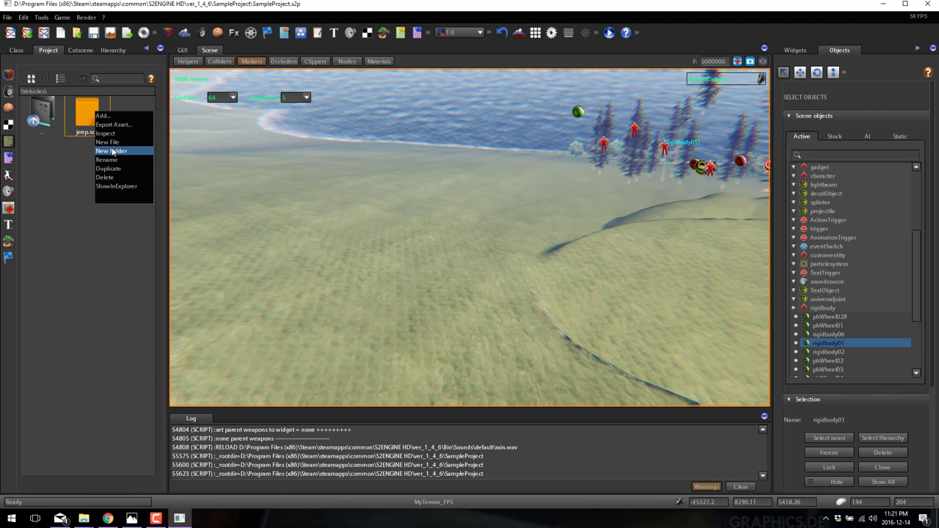
click(105, 133)
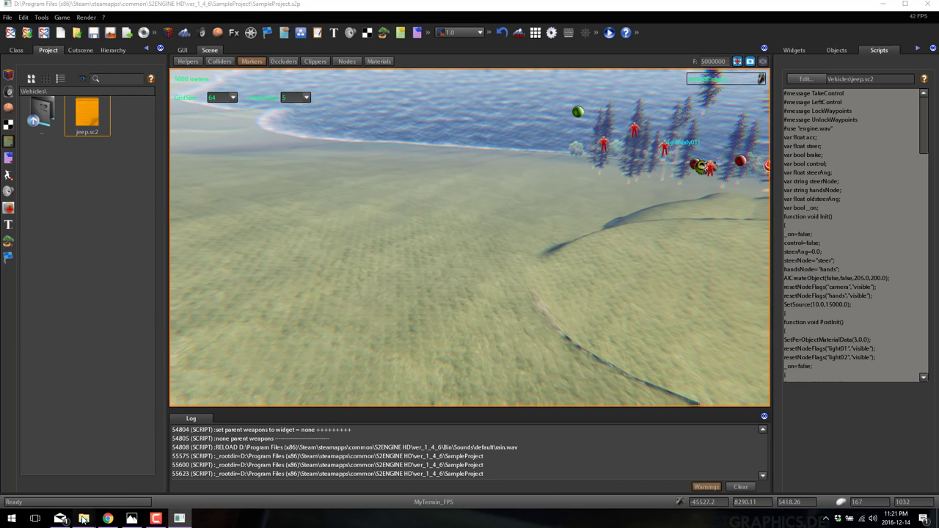
- Switch to File Explorer, open jeep.sc2 in Visual Studio Code and set its language mode to C
click(148, 488)
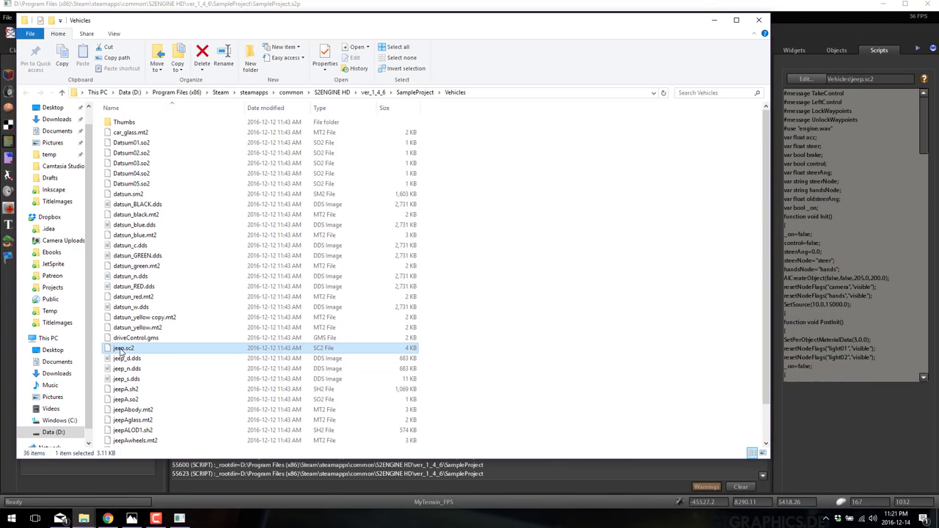
right_click(121, 353)
click(154, 368)
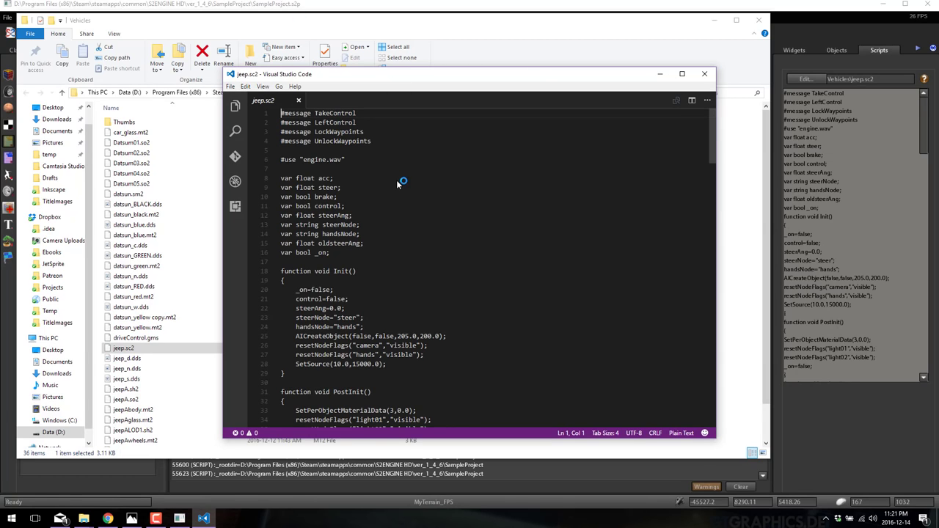
click(669, 430)
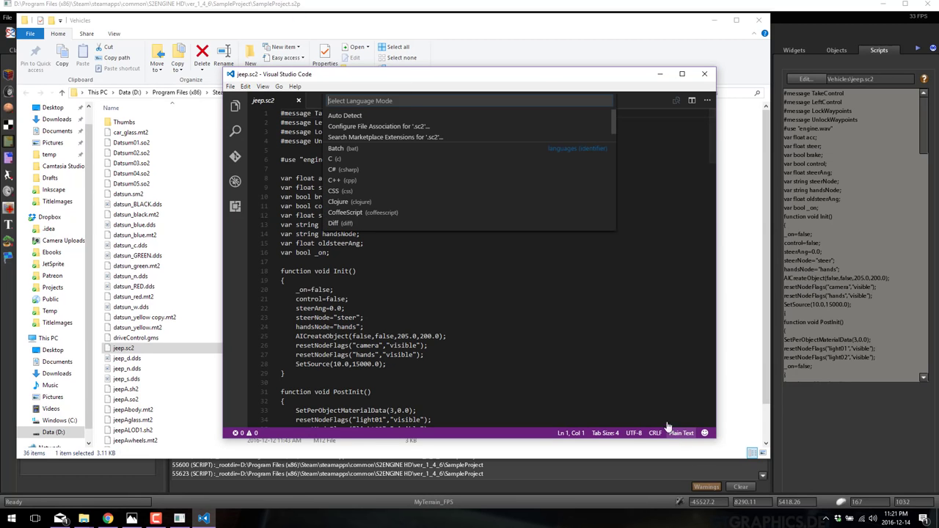
click(332, 160)
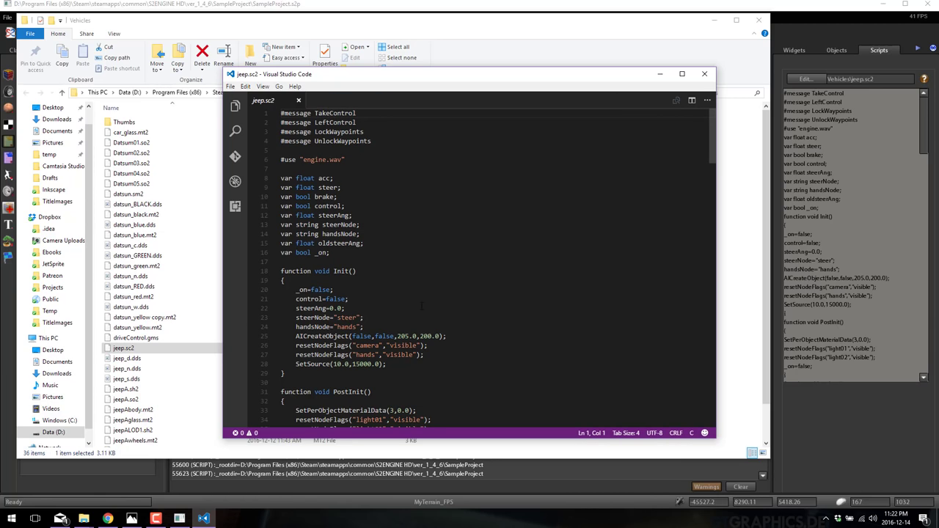
- Read through the start of jeep.sc2, highlighting the Init, PostInit and update function names
scroll(422, 307, down, 5)
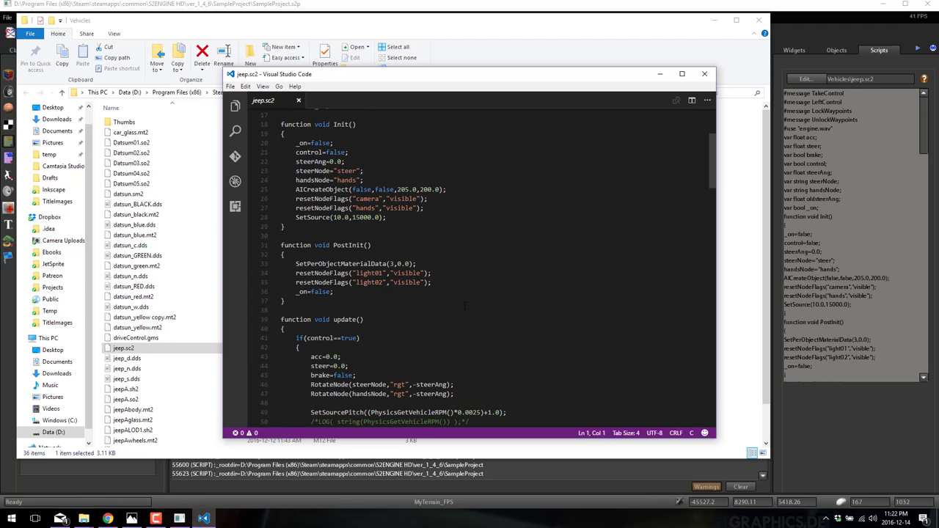
scroll(465, 305, up, 2)
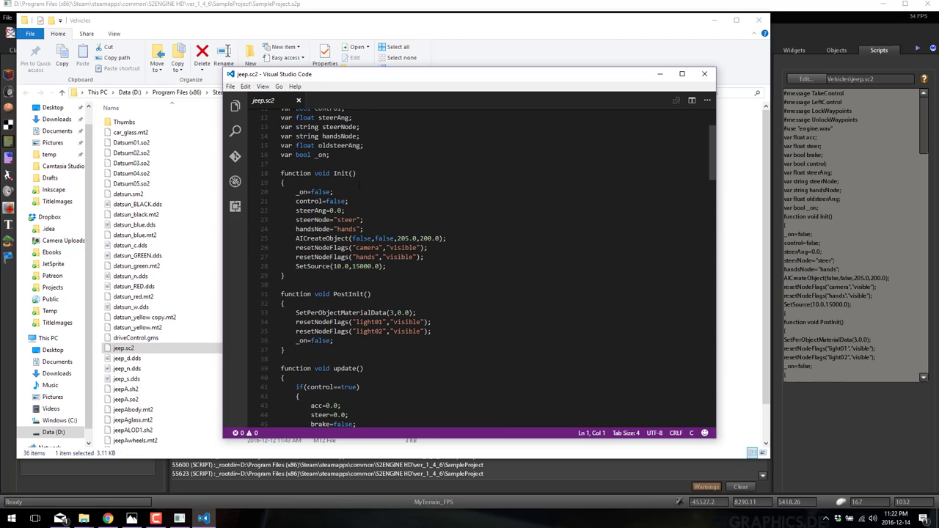
double_click(342, 173)
double_click(349, 294)
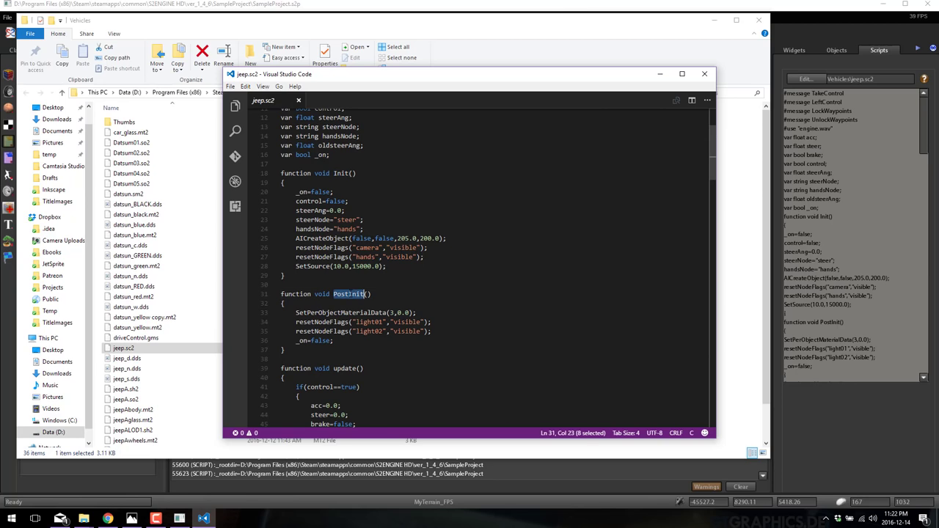
scroll(378, 291, down, 3)
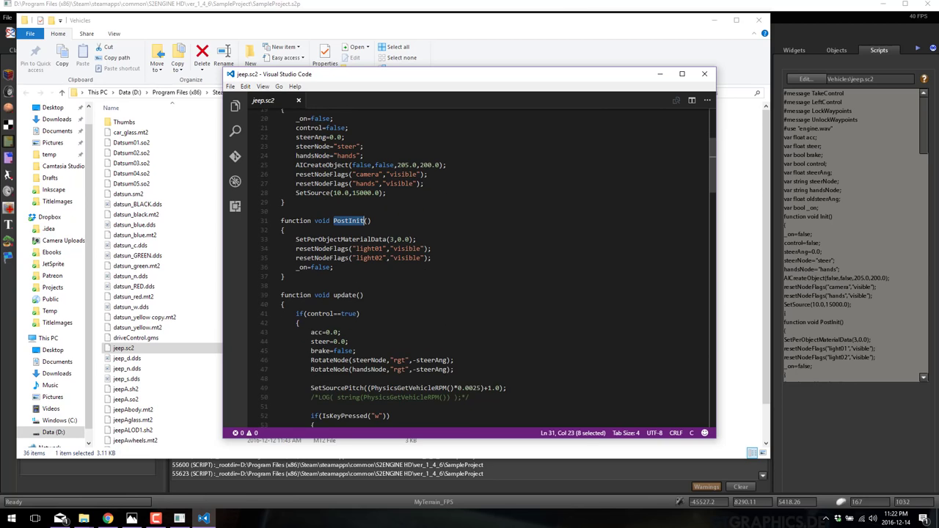
double_click(345, 295)
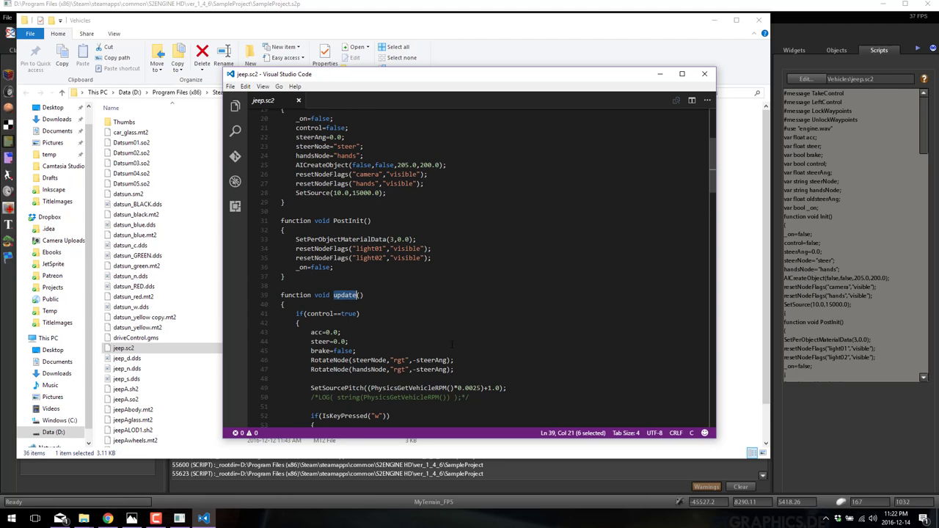
- Examine the message function in jeep.sc2, highlighting its ReceivedMessage checks for TakeControl and LeftControl
scroll(451, 343, down, 7)
scroll(348, 342, down, 19)
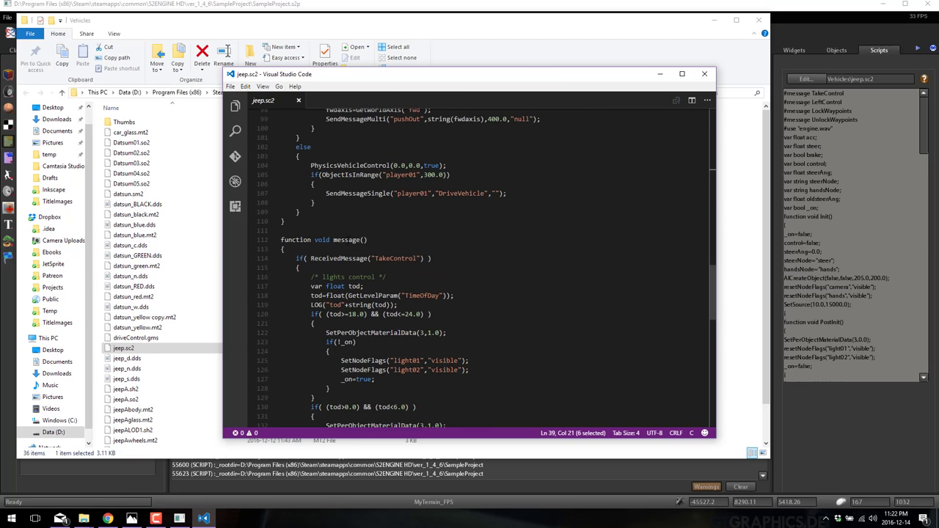
double_click(346, 240)
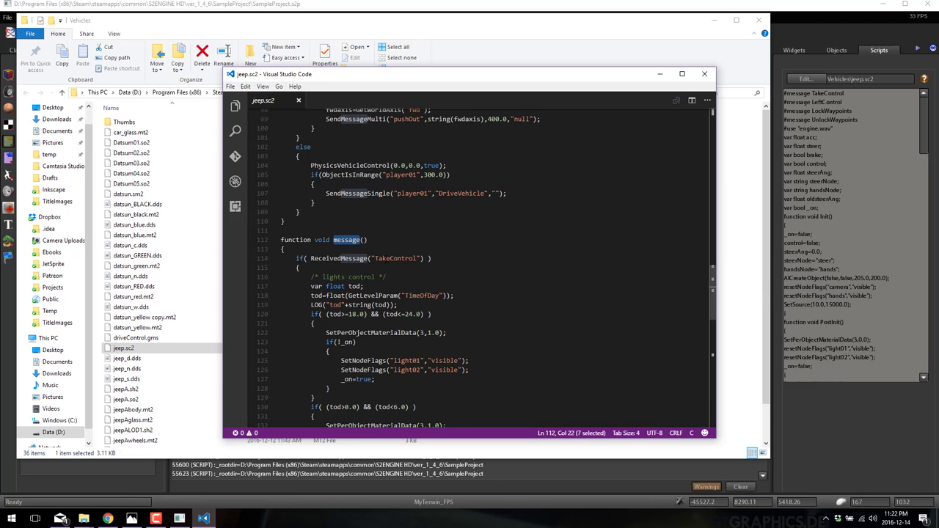
scroll(484, 268, down, 8)
scroll(484, 267, up, 3)
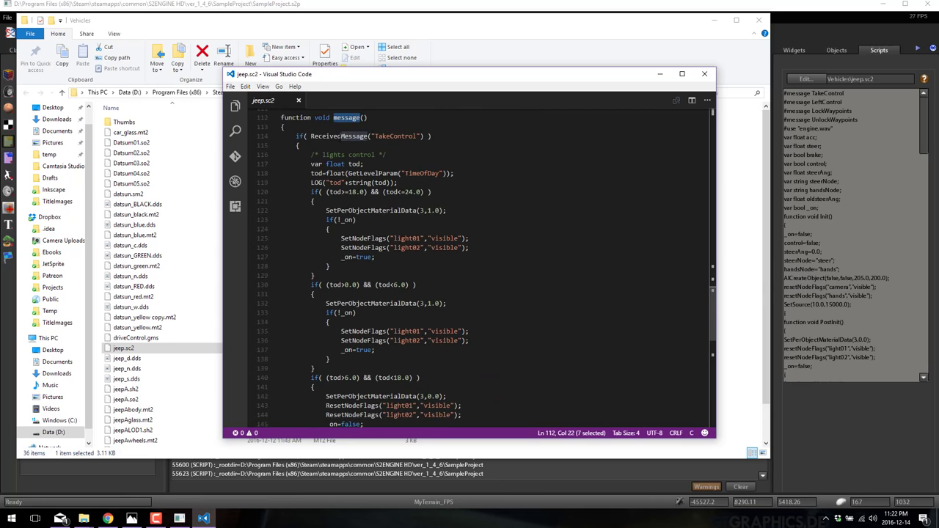
double_click(339, 136)
double_click(396, 136)
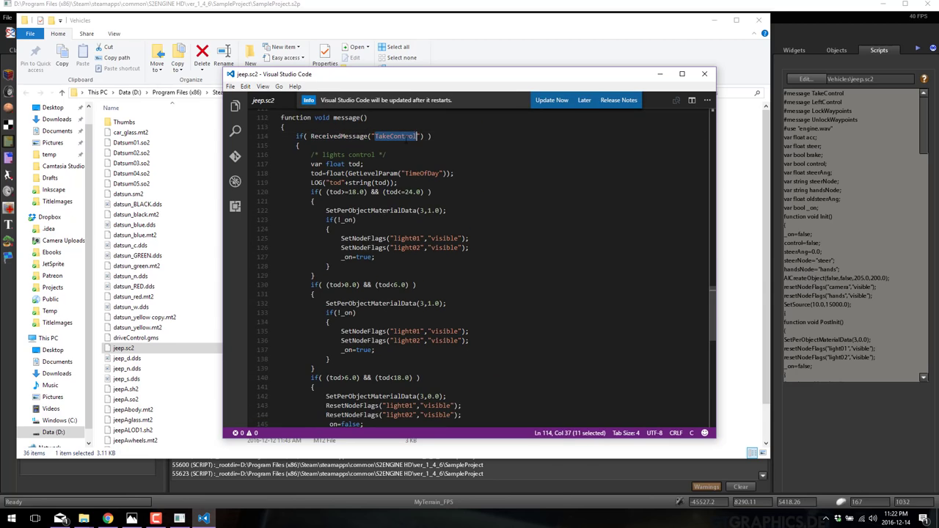
scroll(374, 377, down, 7)
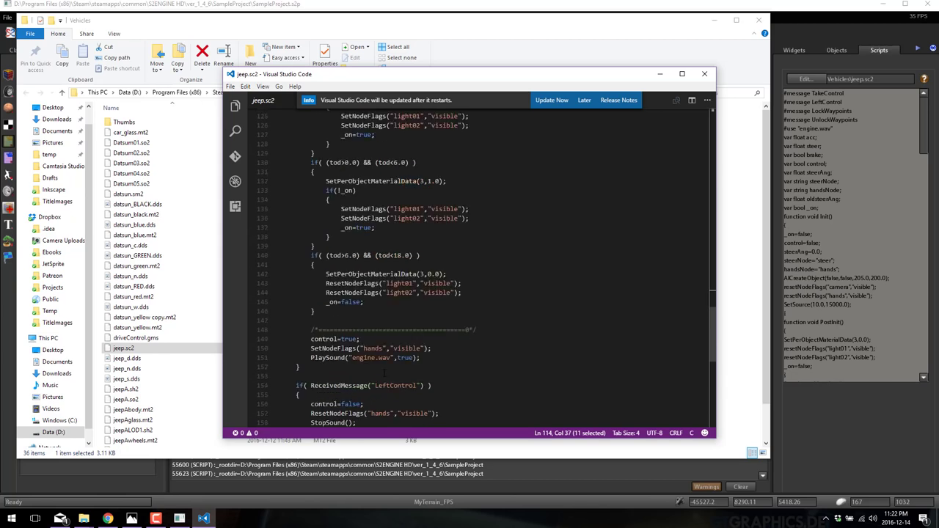
double_click(395, 311)
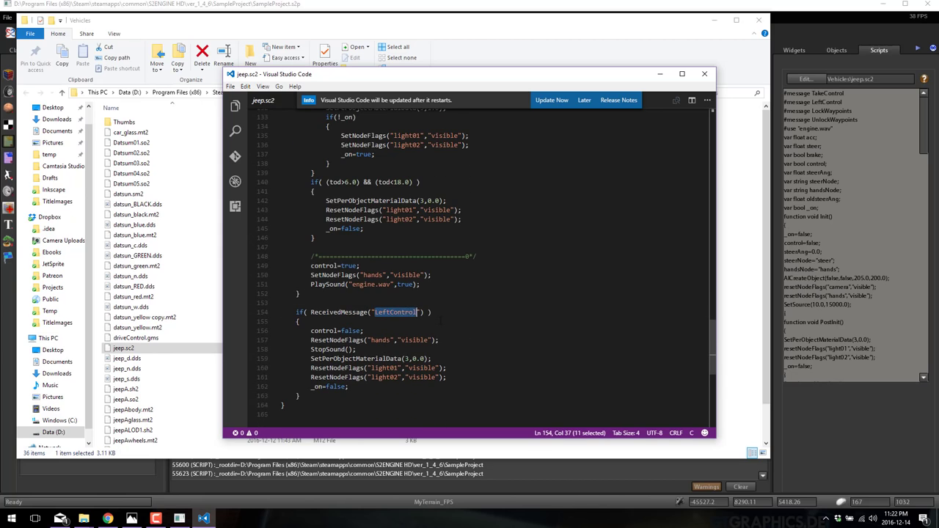
scroll(395, 312, down, 2)
scroll(383, 284, down, 3)
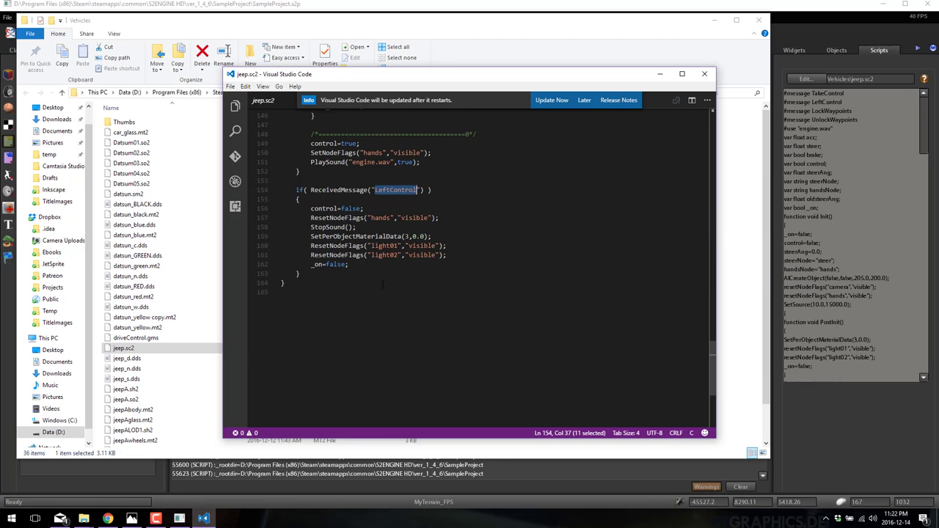
- Go back through jeep.sc2 to the beginning of the update function
scroll(383, 284, up, 20)
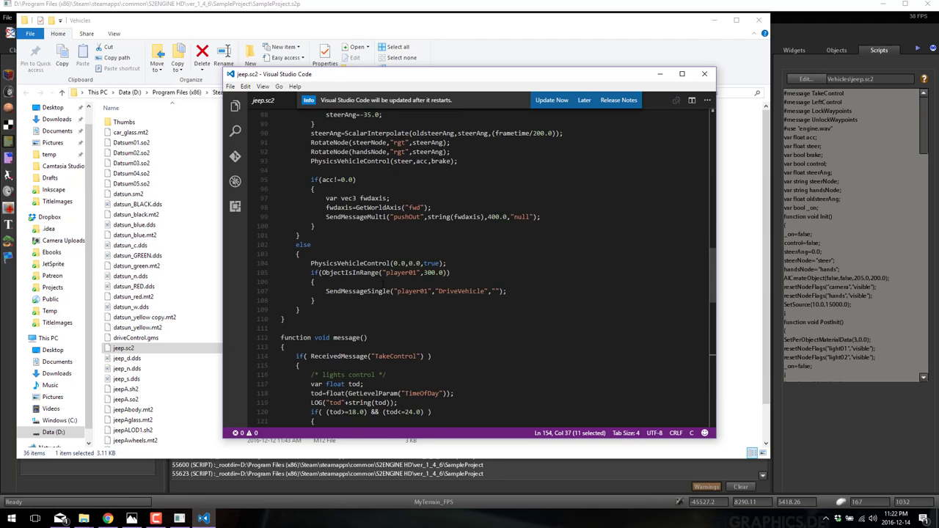
scroll(382, 284, up, 17)
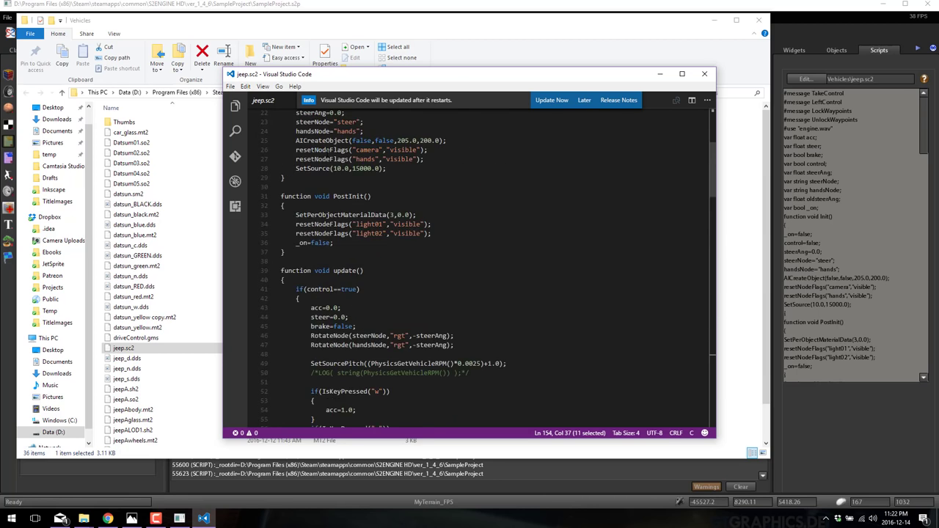
scroll(470, 268, down, 3)
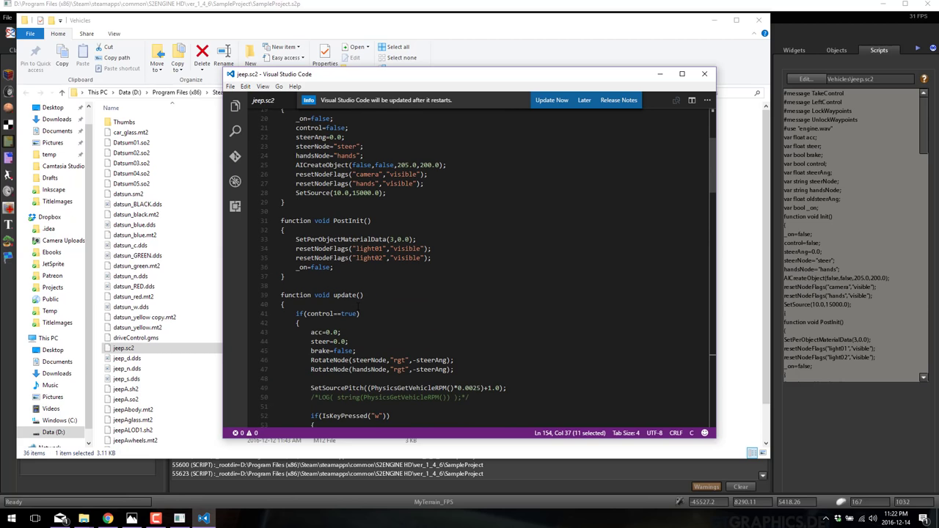